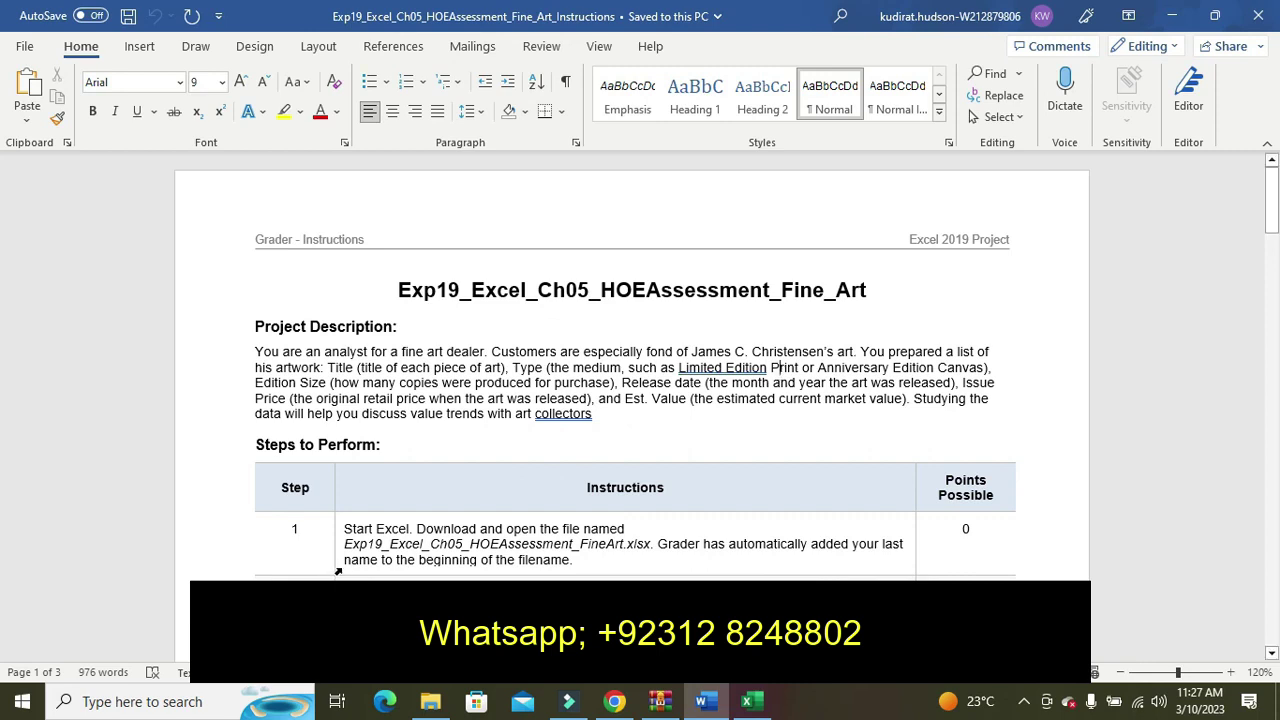
# Highlight the step 1 instructions in yellow, then undo that highlight
pyautogui.click(338, 571)
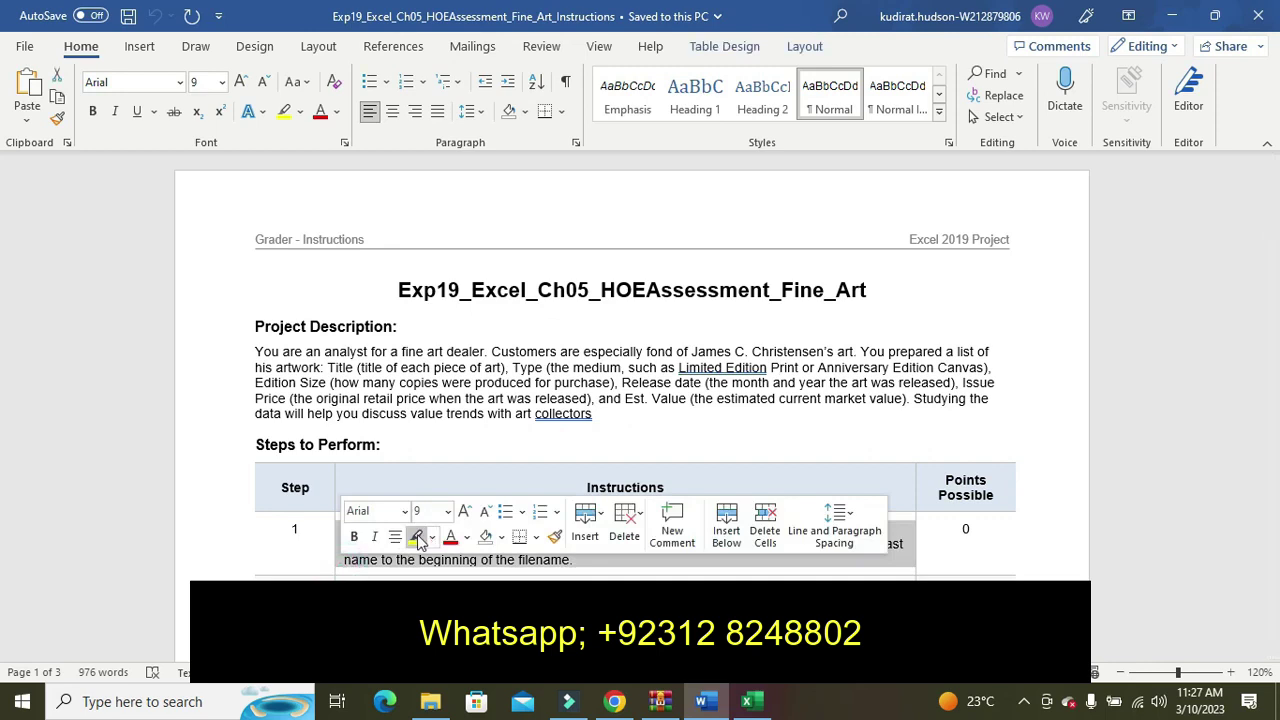
pyautogui.click(418, 541)
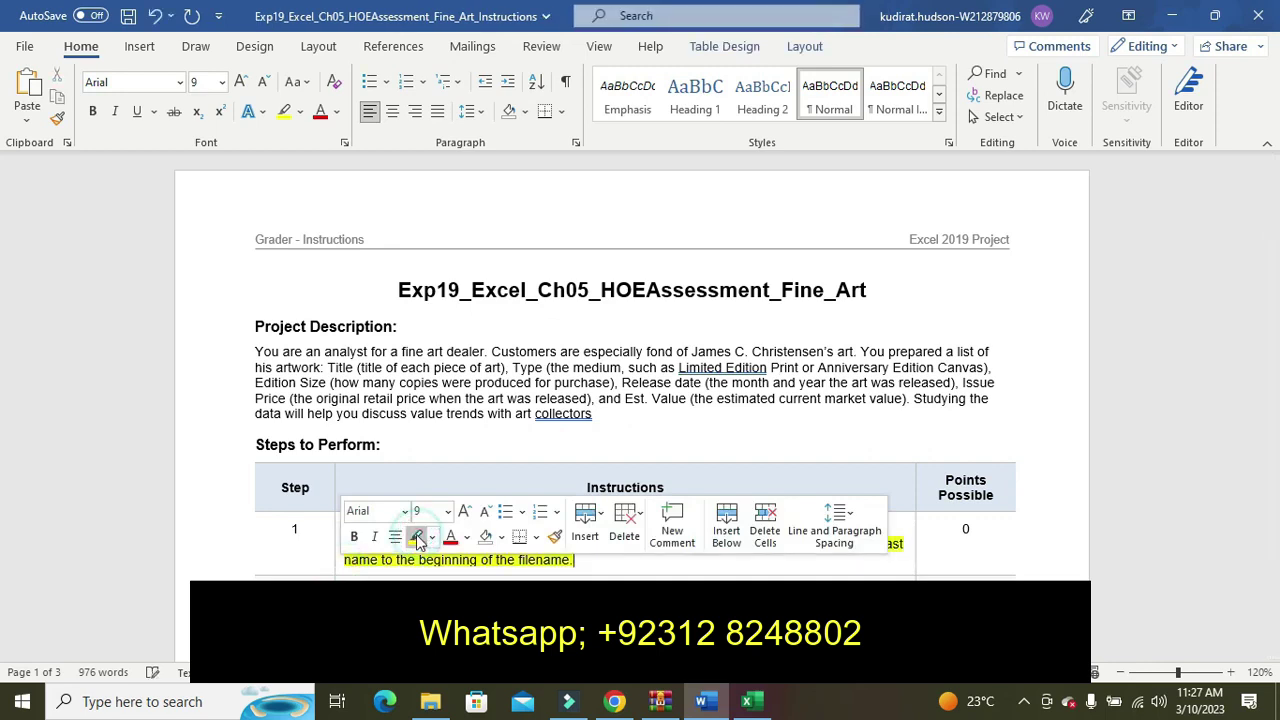
pyautogui.click(300, 567)
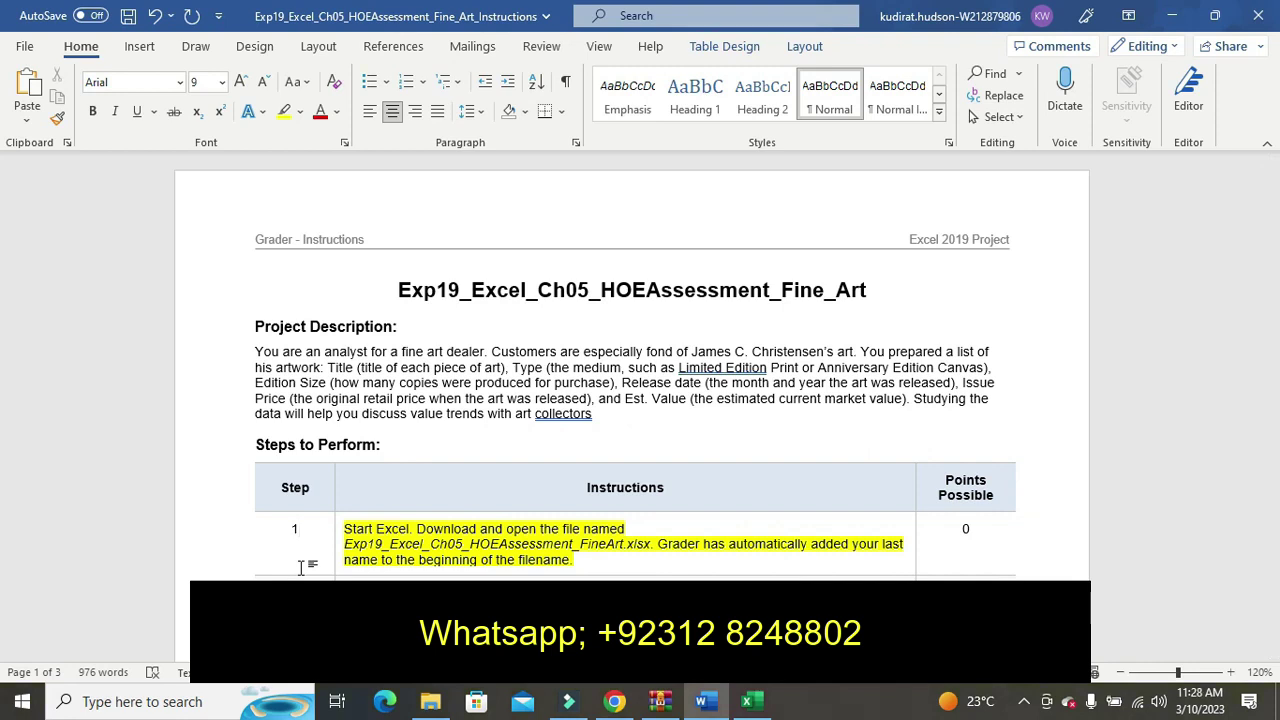
pyautogui.hotkey('ctrl', 'z')
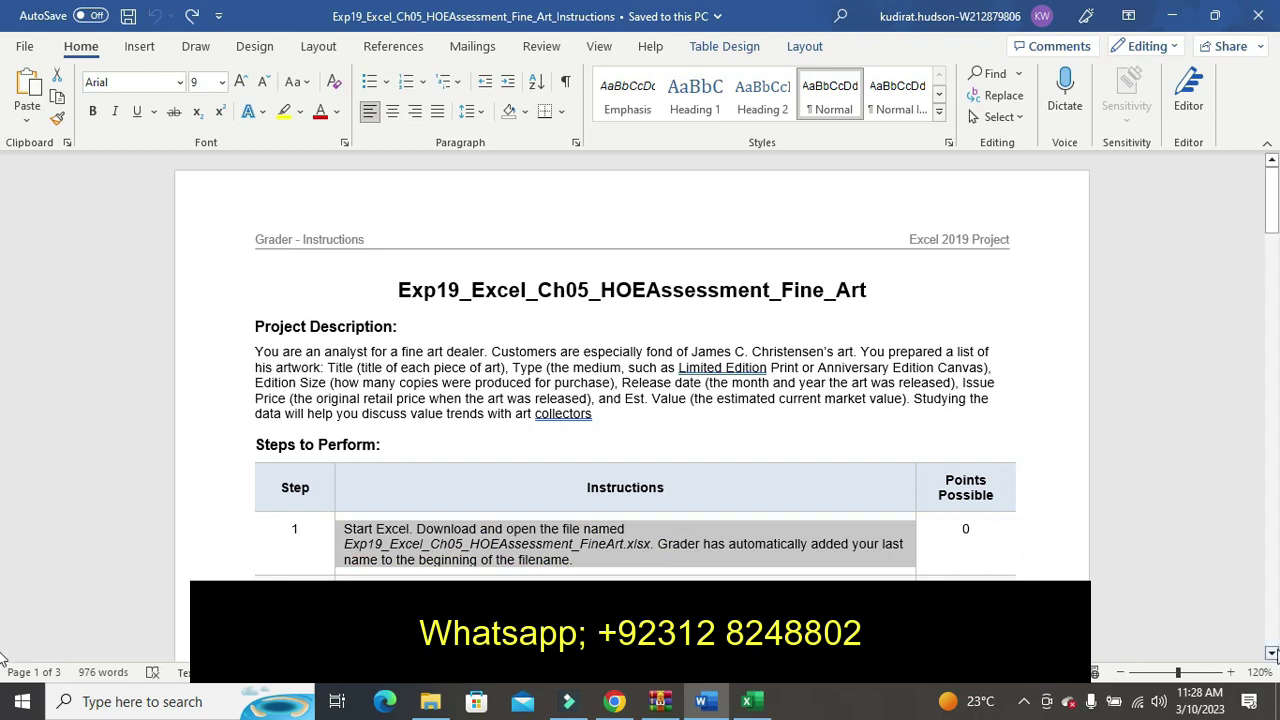
# Scroll down to step 2 and highlight its three-level sort instructions in yellow
pyautogui.click(1272, 652)
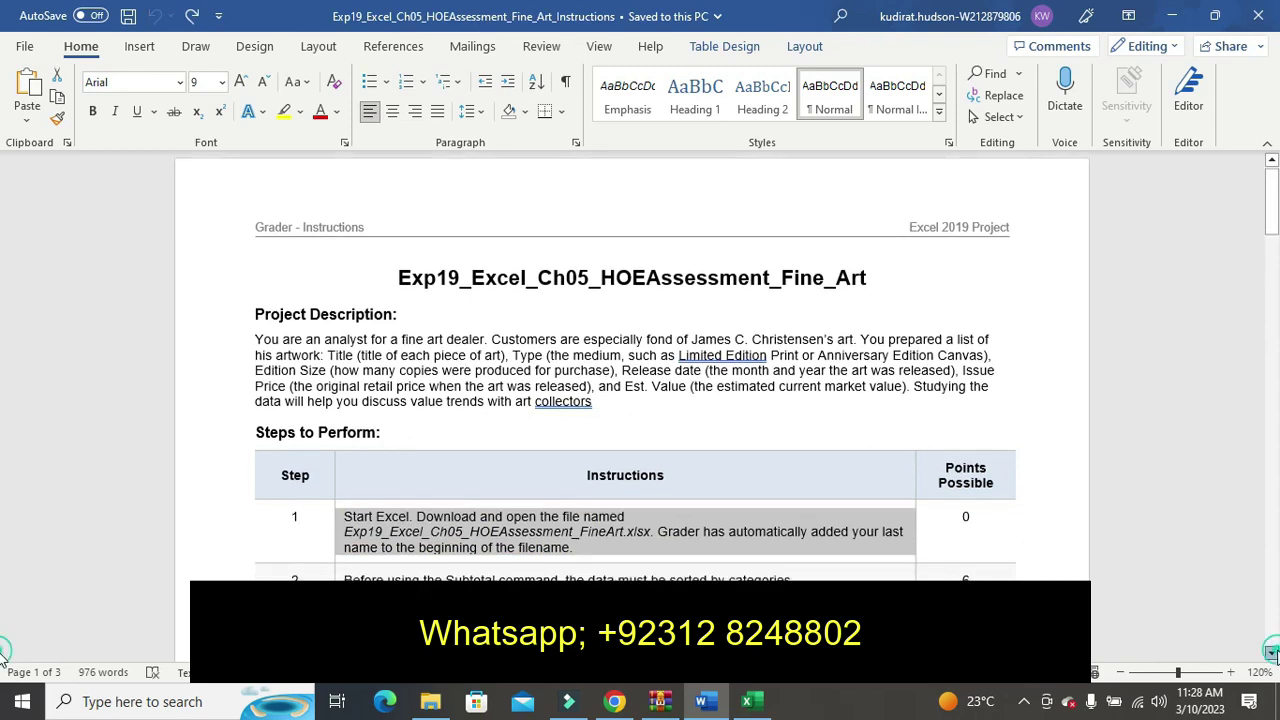
pyautogui.click(1272, 652)
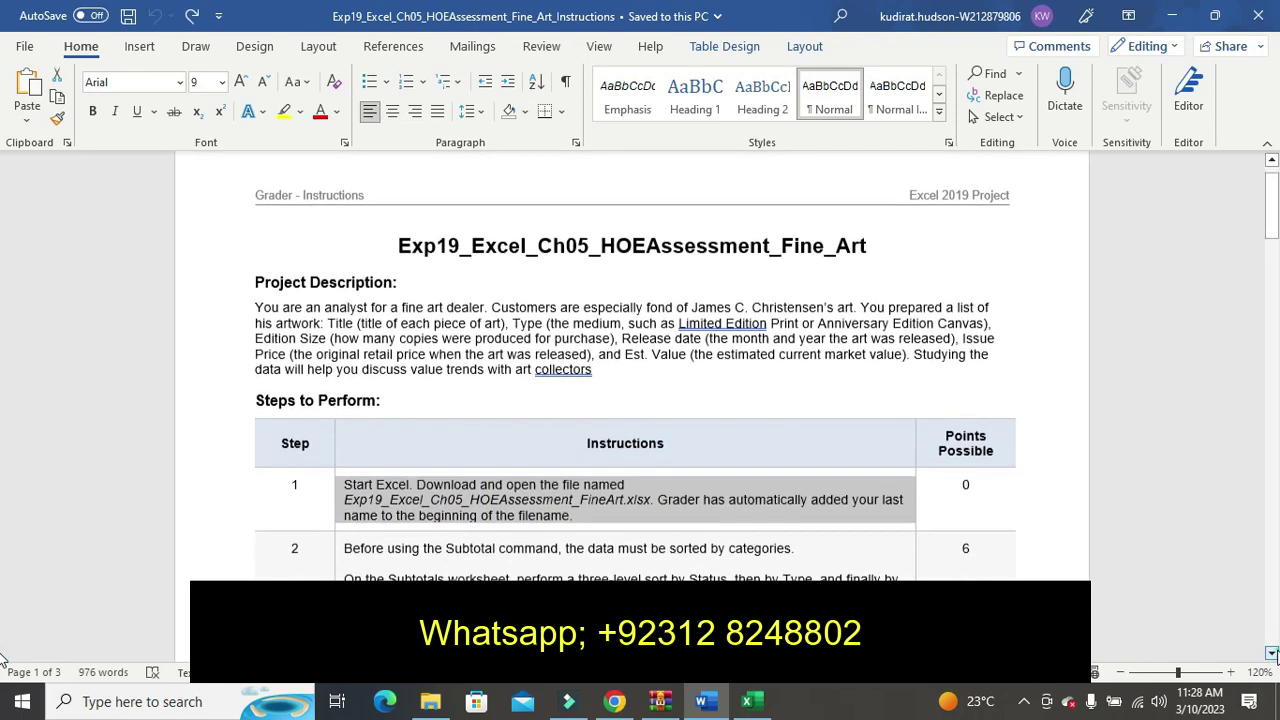
pyautogui.click(1272, 652)
pyautogui.click(1272, 652)
pyautogui.click(1272, 652)
pyautogui.click(1272, 652)
pyautogui.click(1272, 652)
pyautogui.click(1272, 652)
pyautogui.click(1272, 652)
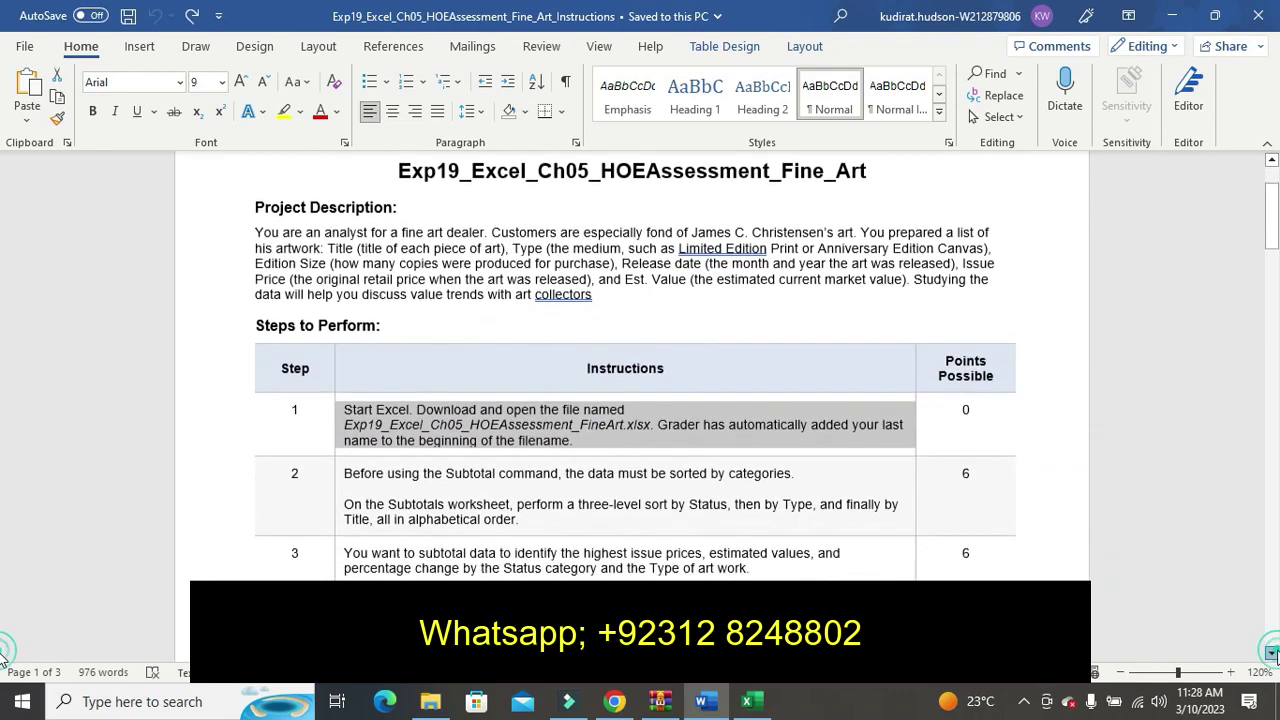
pyautogui.click(1272, 652)
pyautogui.click(1272, 652)
pyautogui.click(1272, 652)
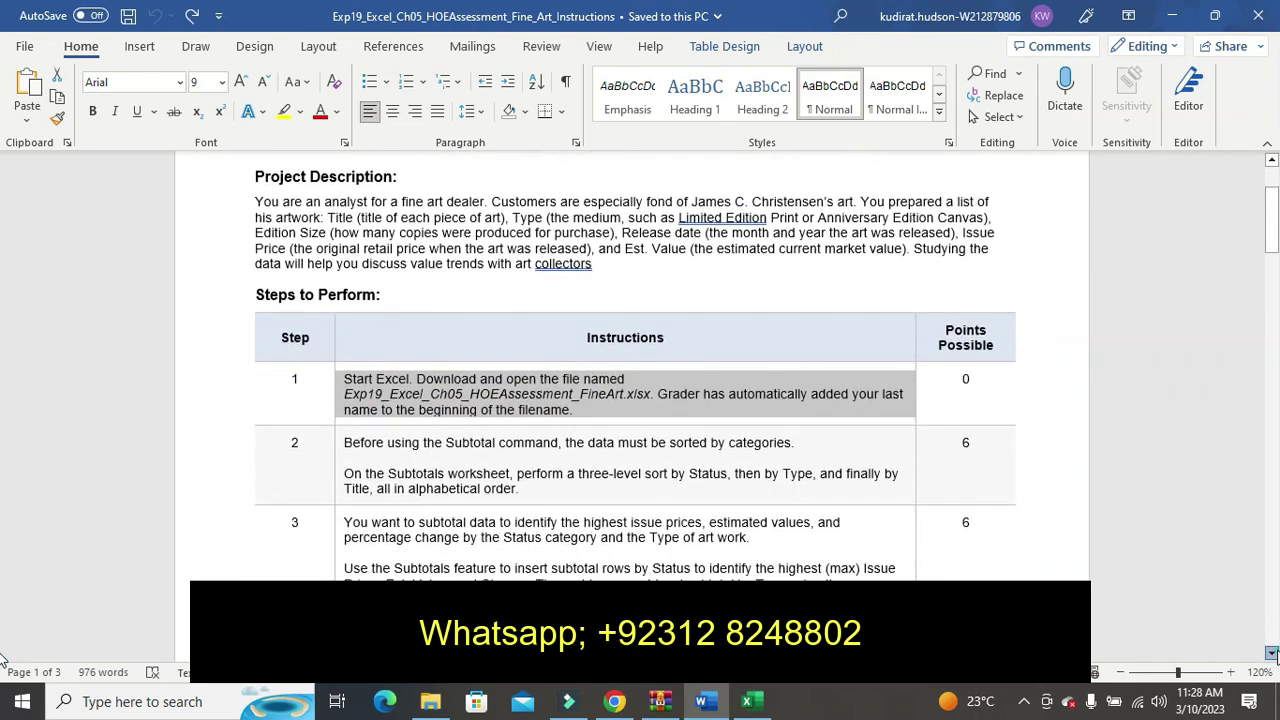
pyautogui.click(1272, 652)
pyautogui.click(1272, 652)
pyautogui.click(1272, 652)
pyautogui.click(1272, 652)
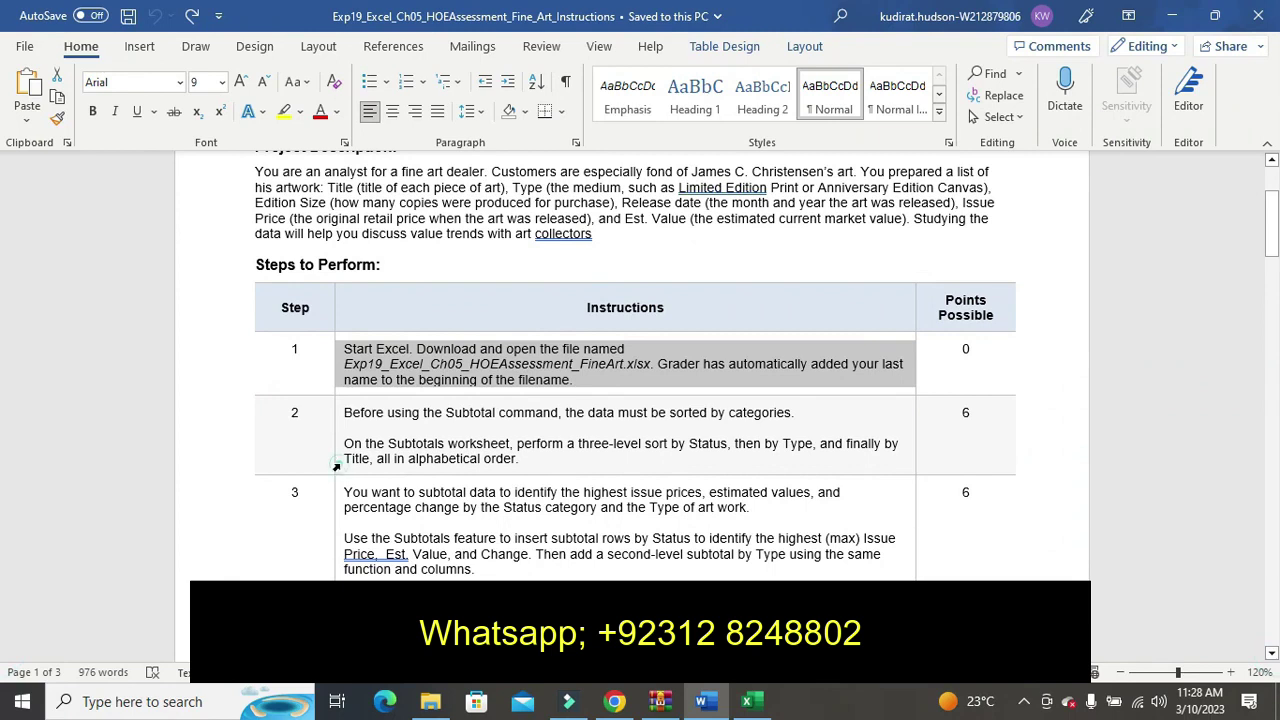
pyautogui.click(336, 466)
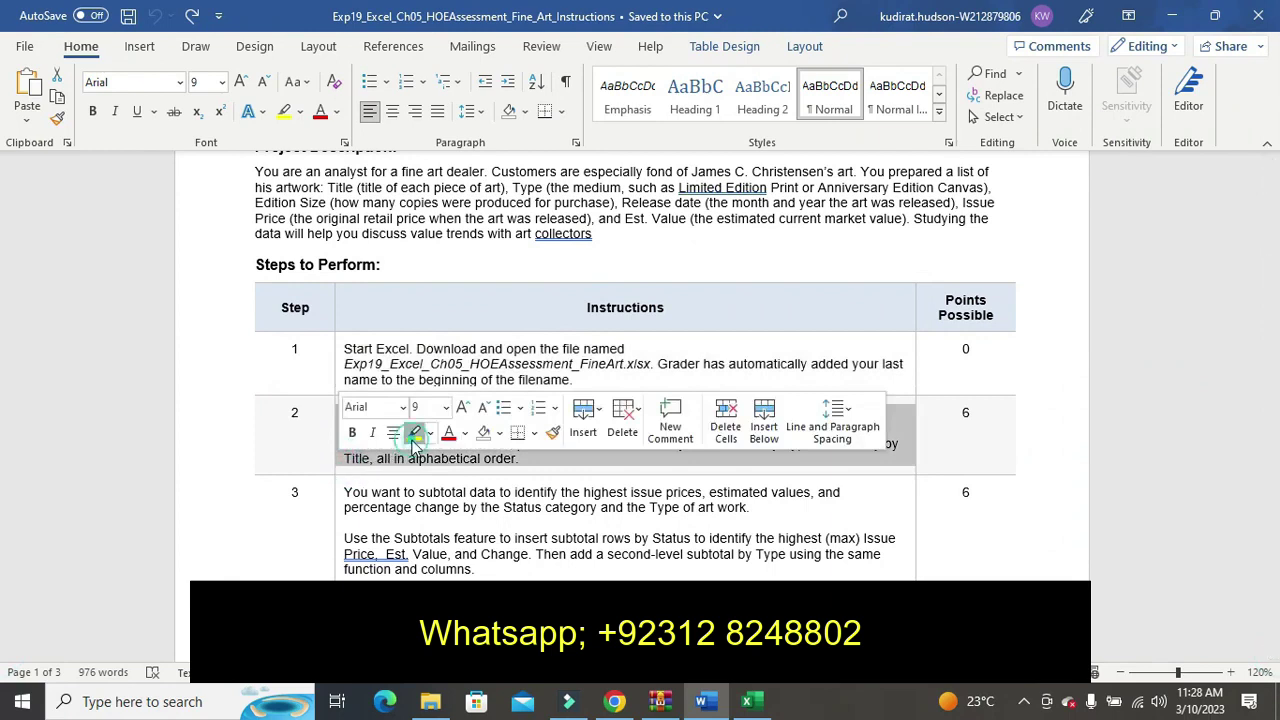
pyautogui.click(413, 440)
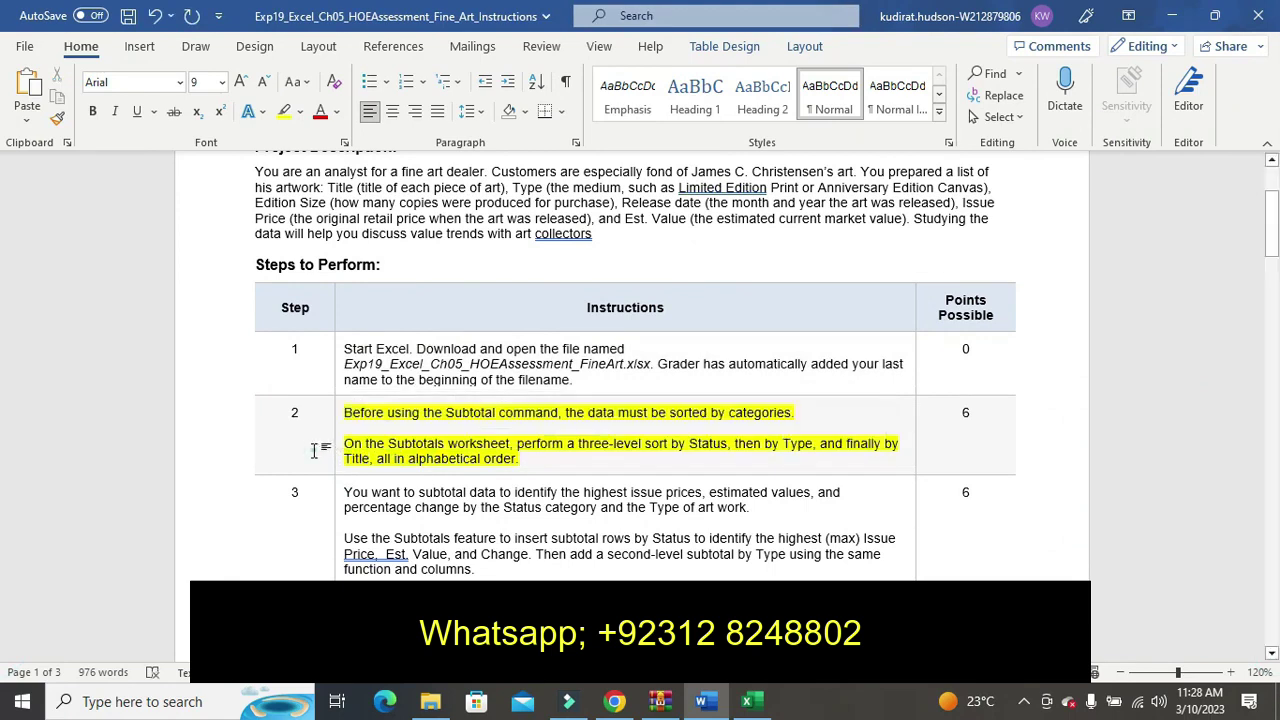
pyautogui.click(313, 451)
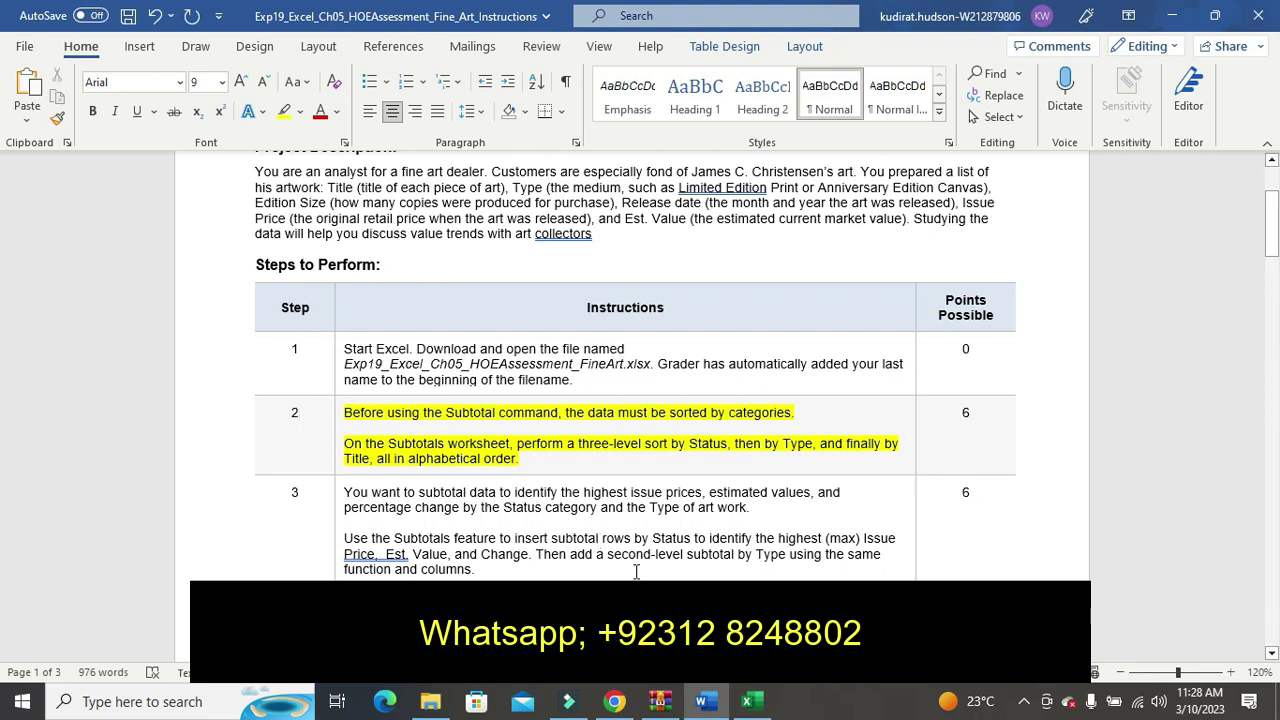
# In Excel, open the Custom Sort dialog from Sort & Filter for the Subtotals data
pyautogui.click(750, 704)
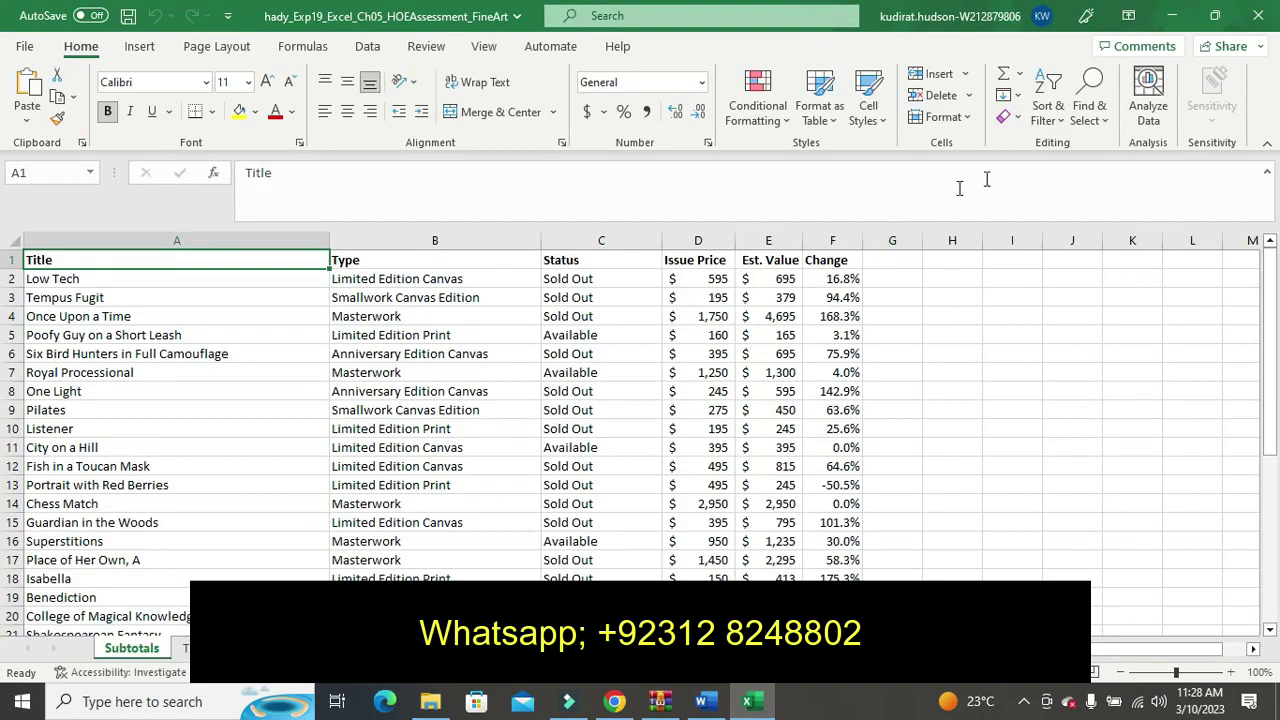
pyautogui.click(1043, 130)
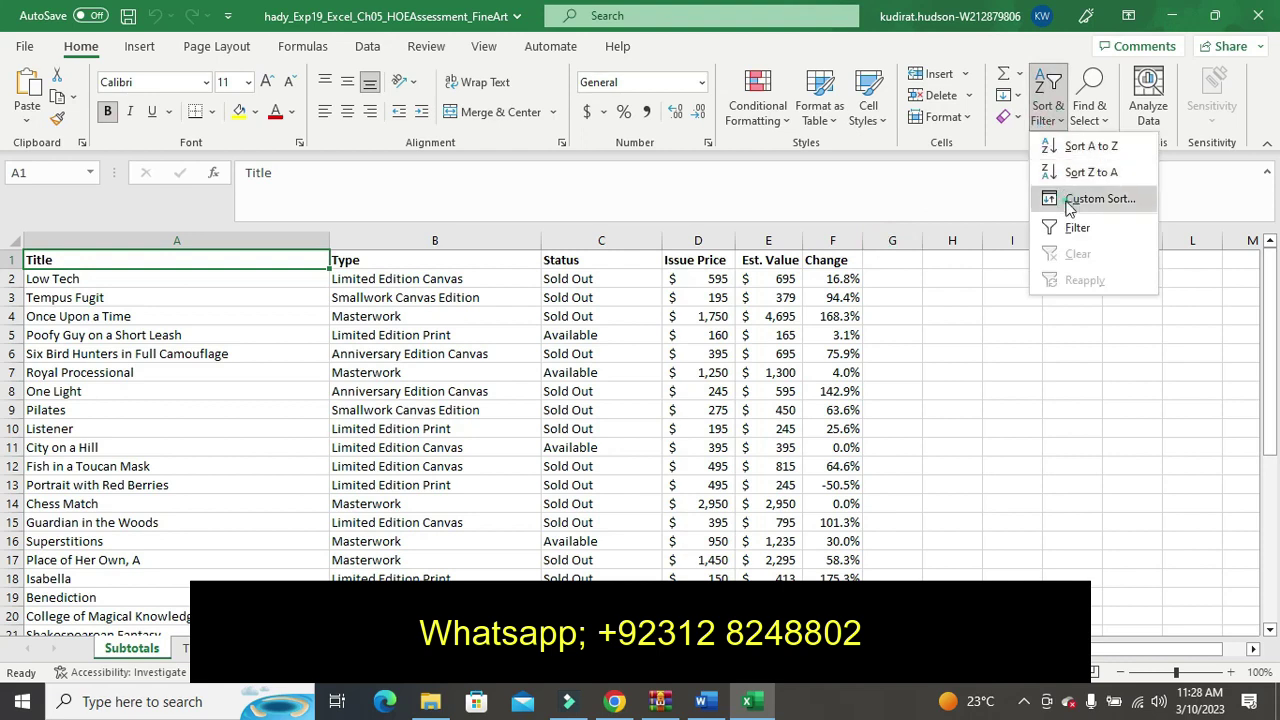
pyautogui.click(1070, 205)
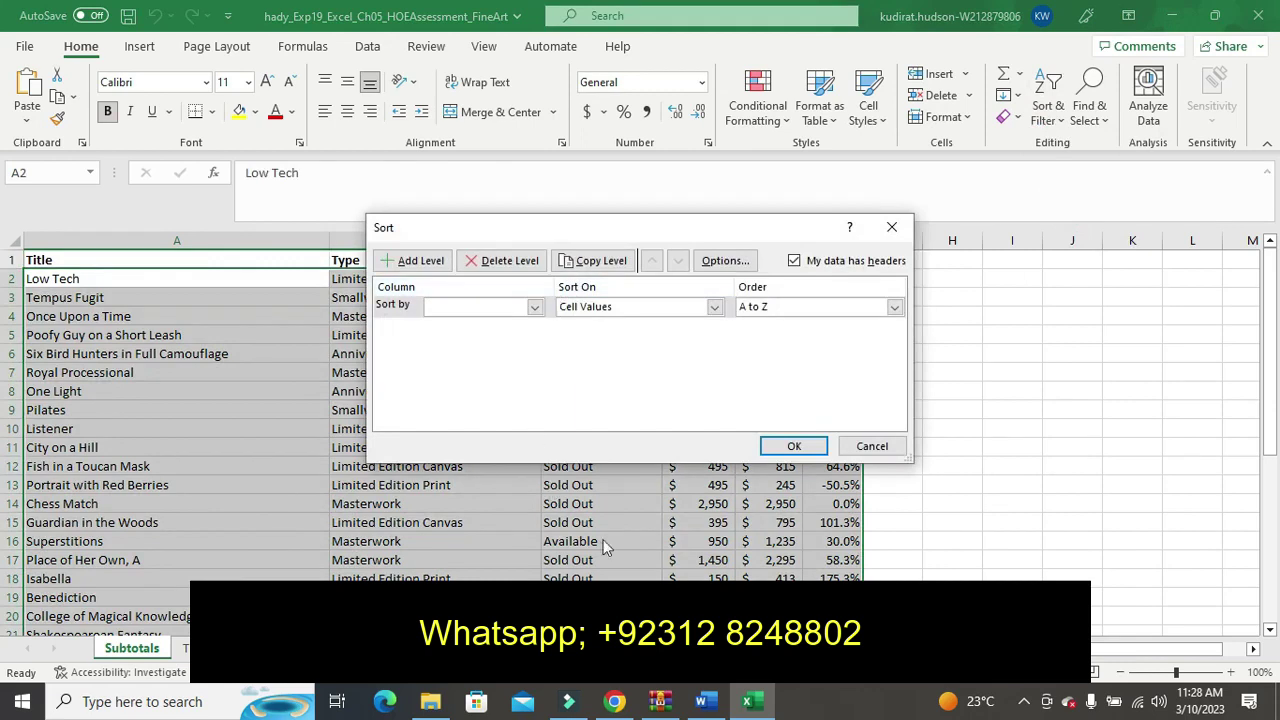
# Sort first by Status, add a second sort level, and recheck the Word instructions
pyautogui.click(706, 703)
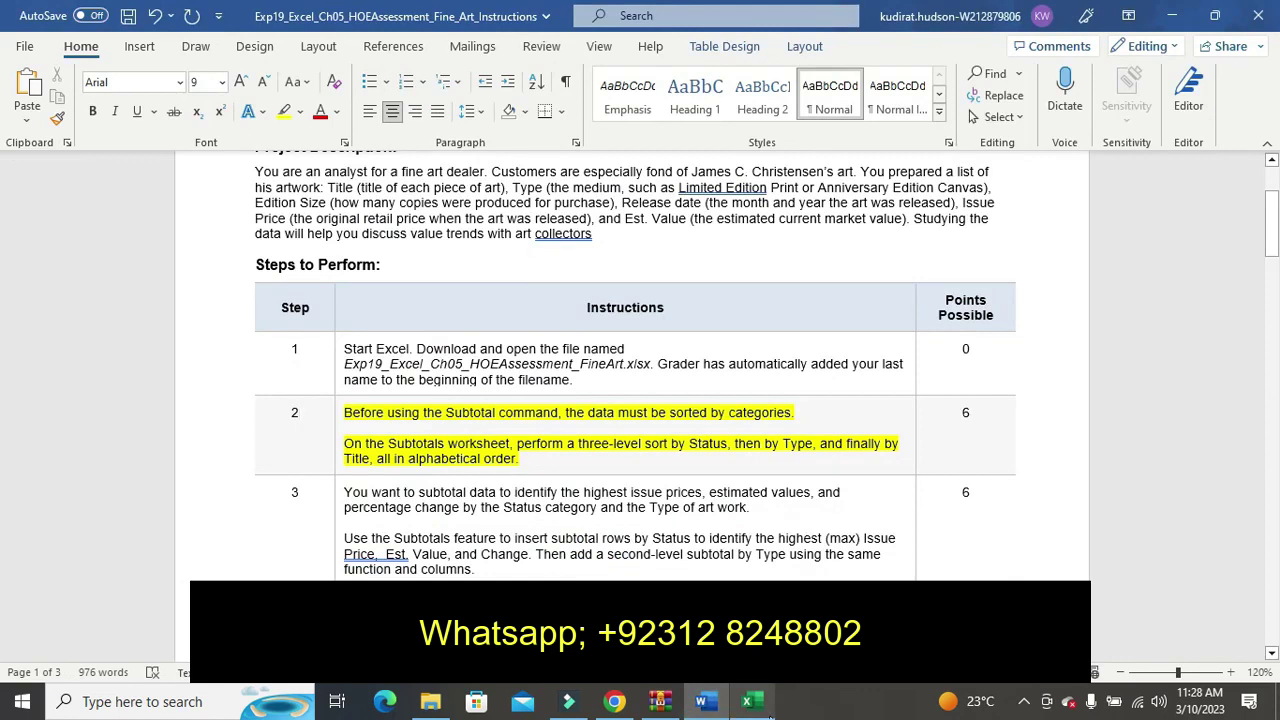
pyautogui.click(769, 714)
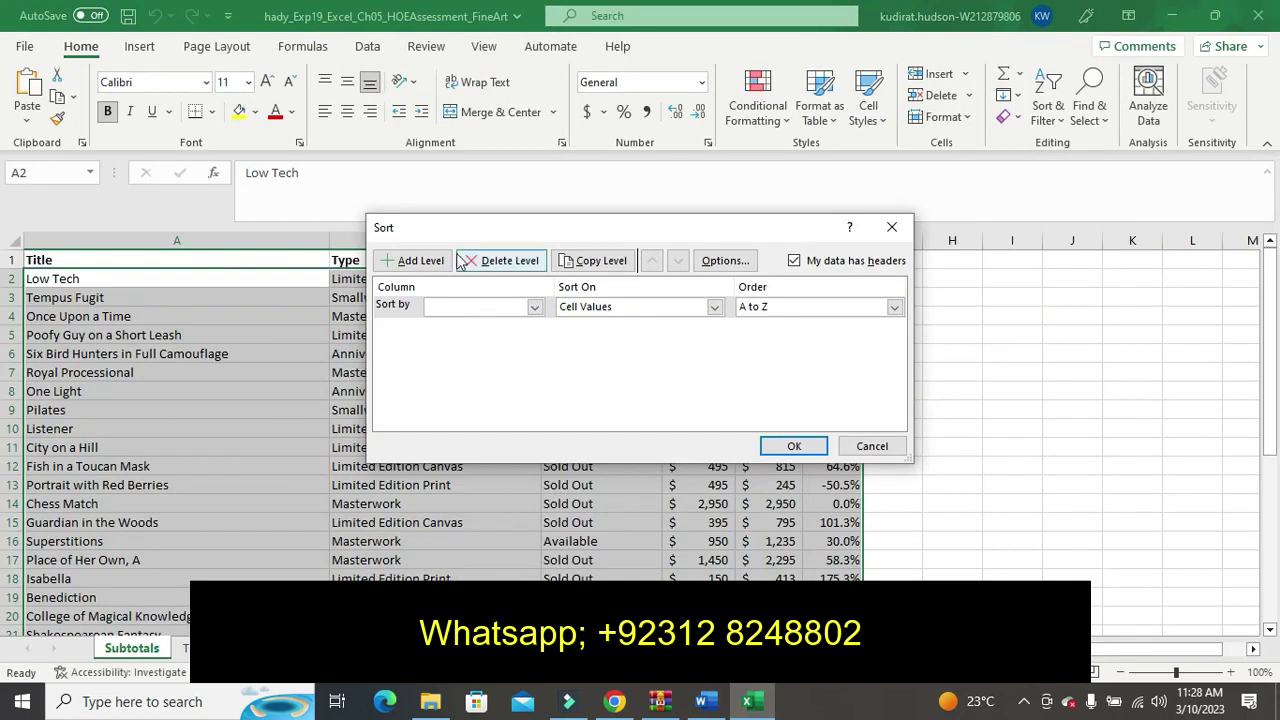
pyautogui.click(533, 310)
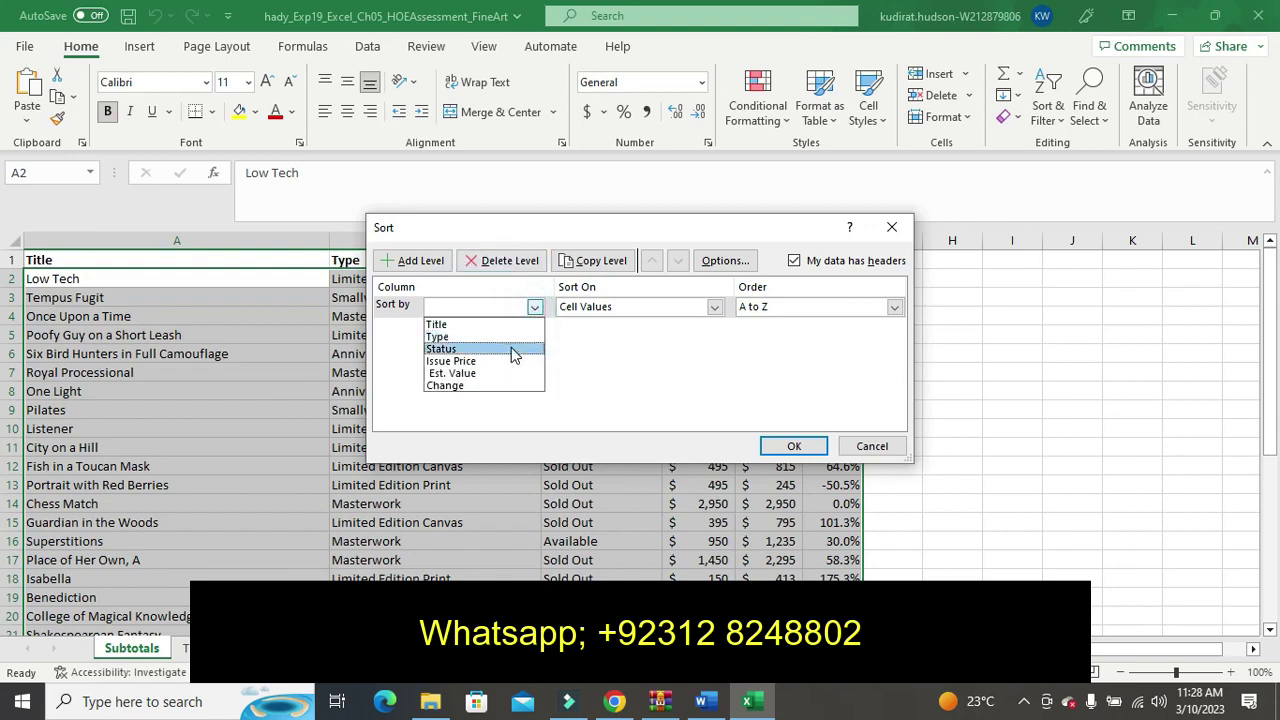
pyautogui.click(512, 352)
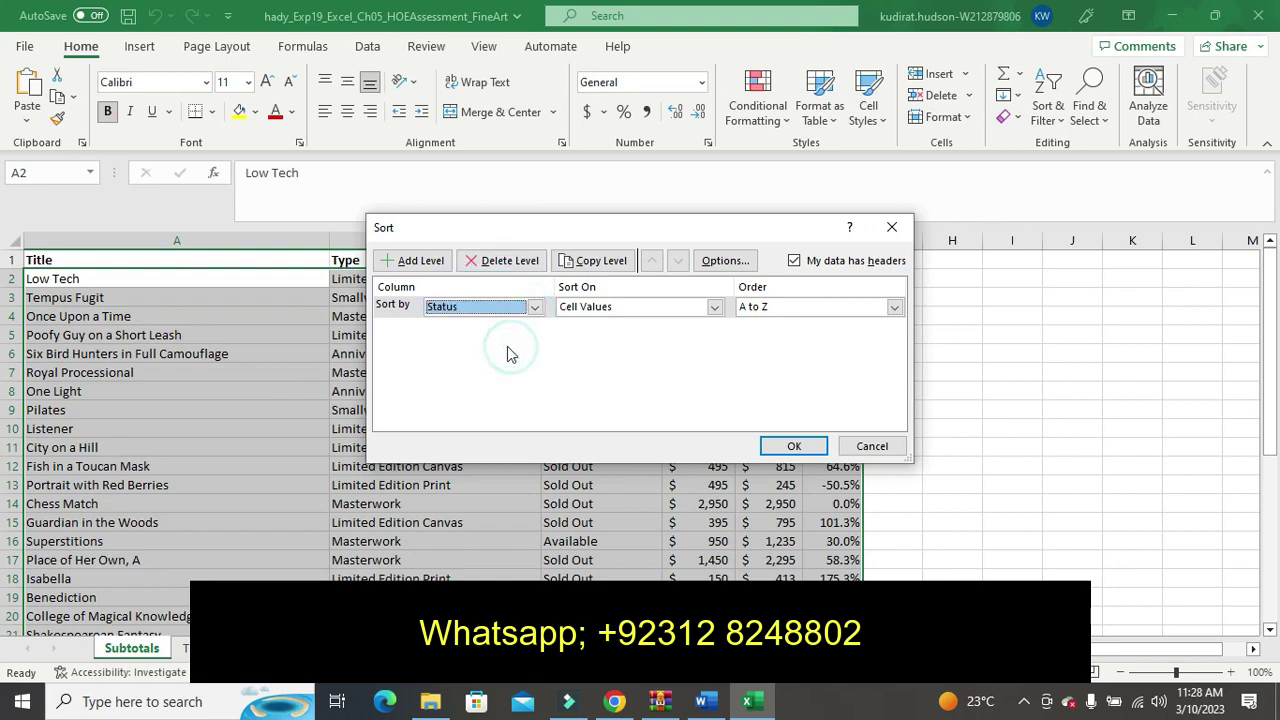
pyautogui.click(407, 261)
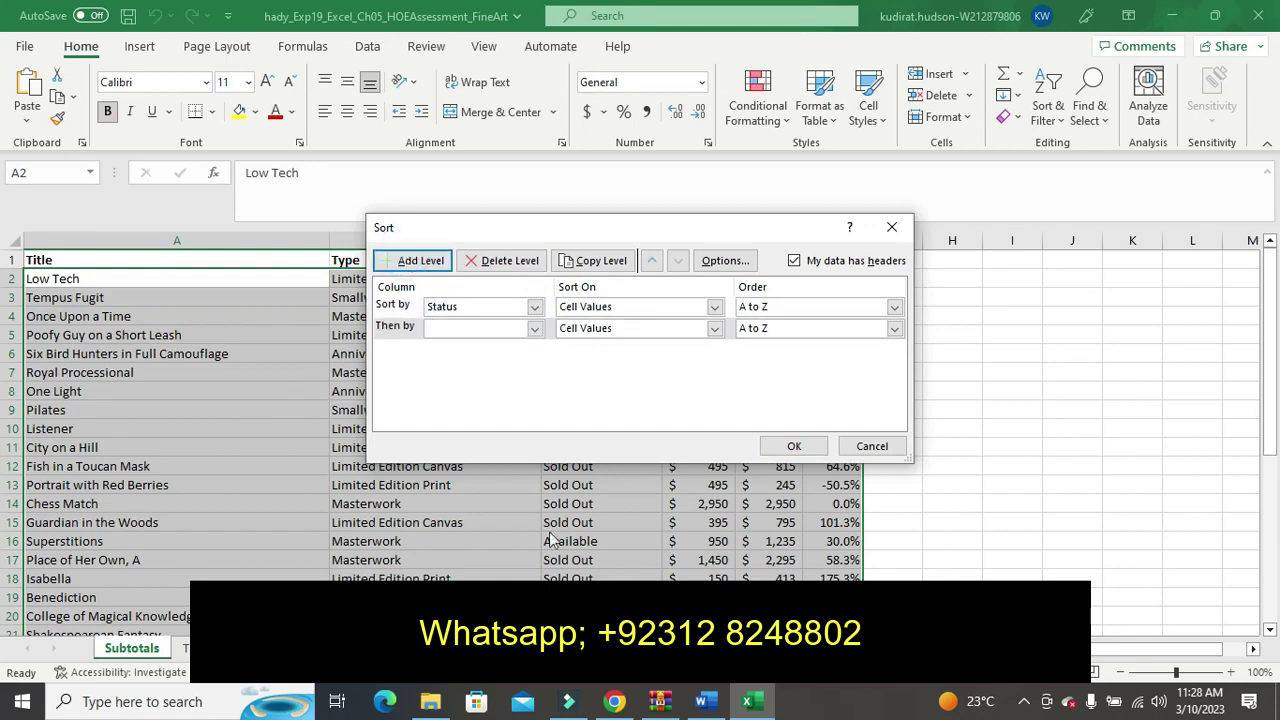
pyautogui.click(701, 704)
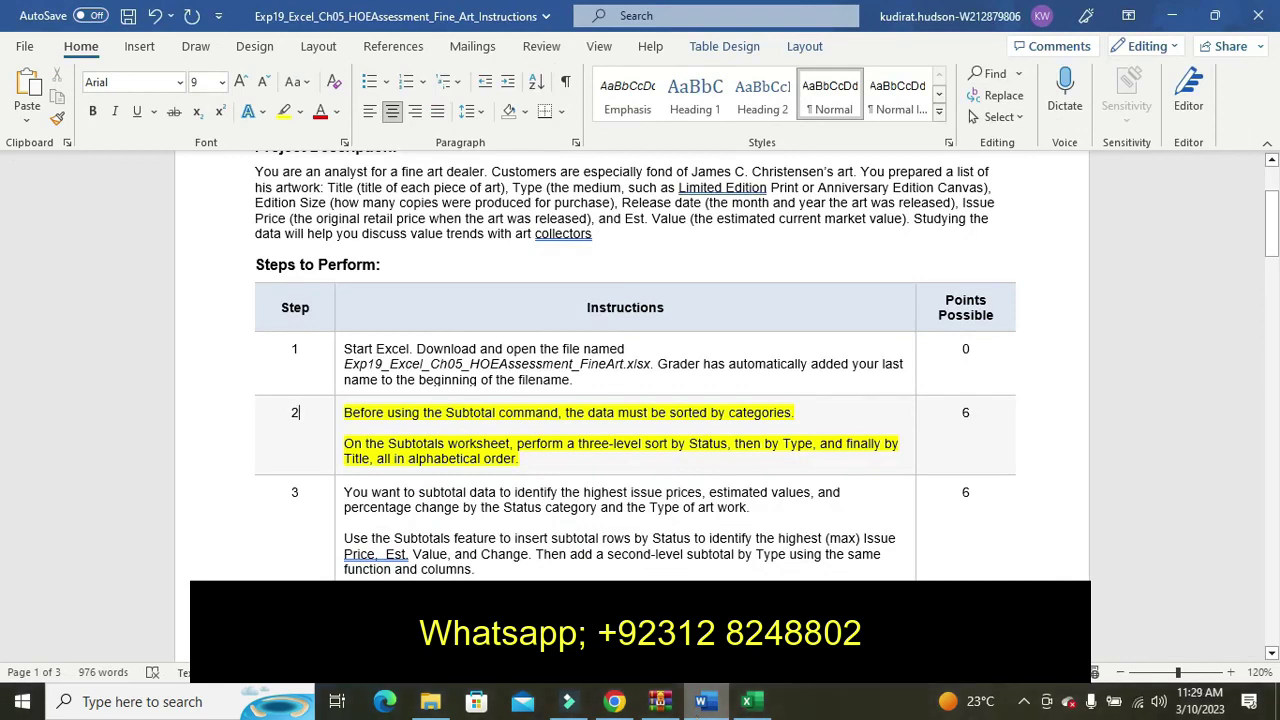
# Set the second level to Type and a third to Title (A to Z), then apply
pyautogui.click(757, 708)
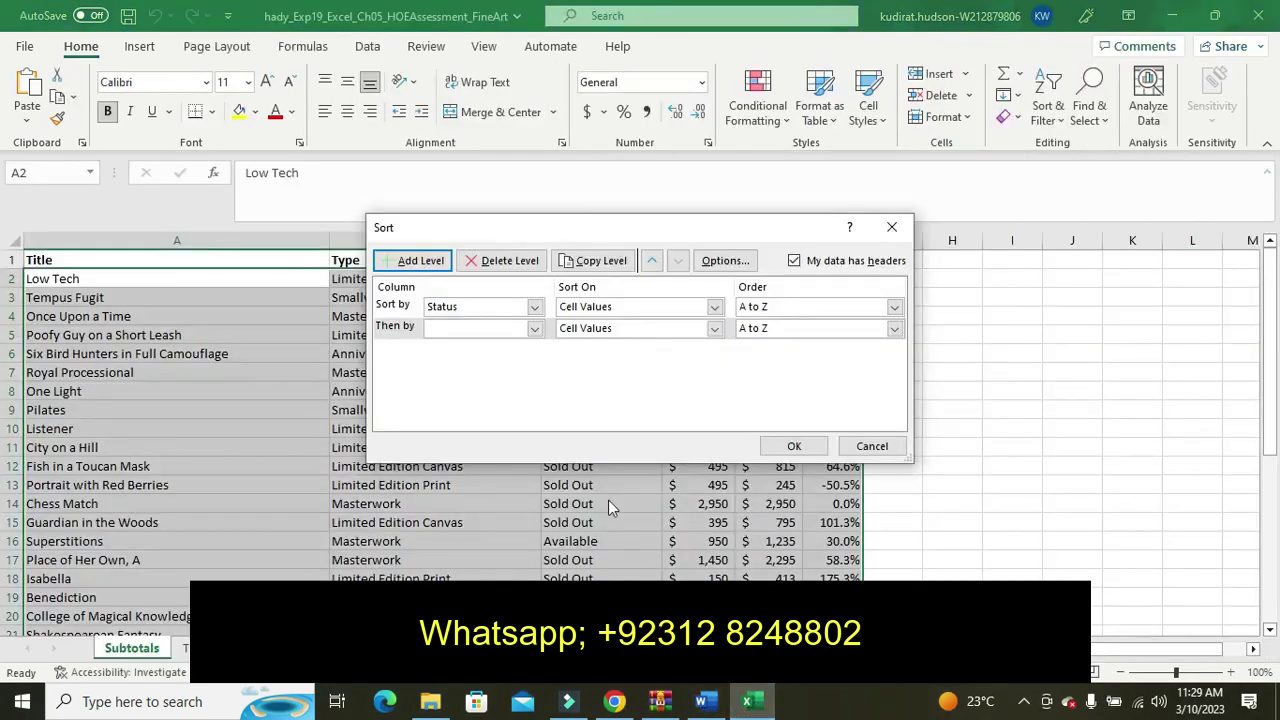
pyautogui.click(536, 330)
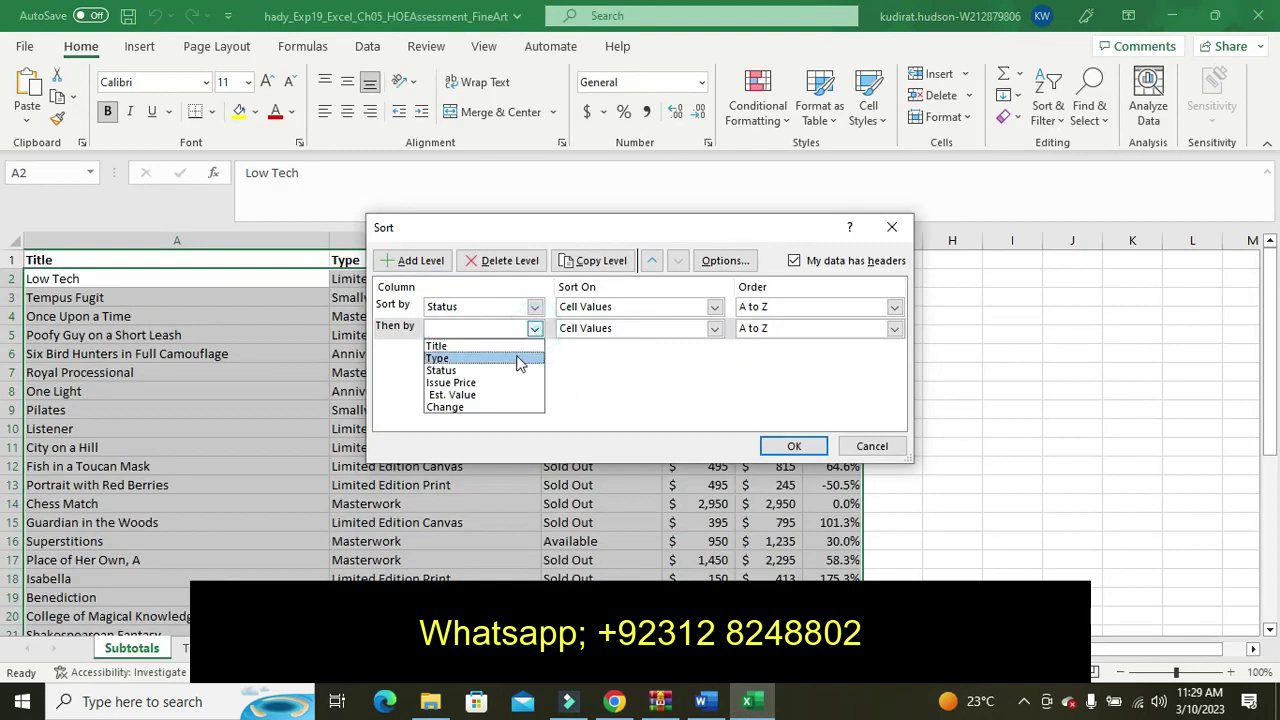
pyautogui.click(518, 360)
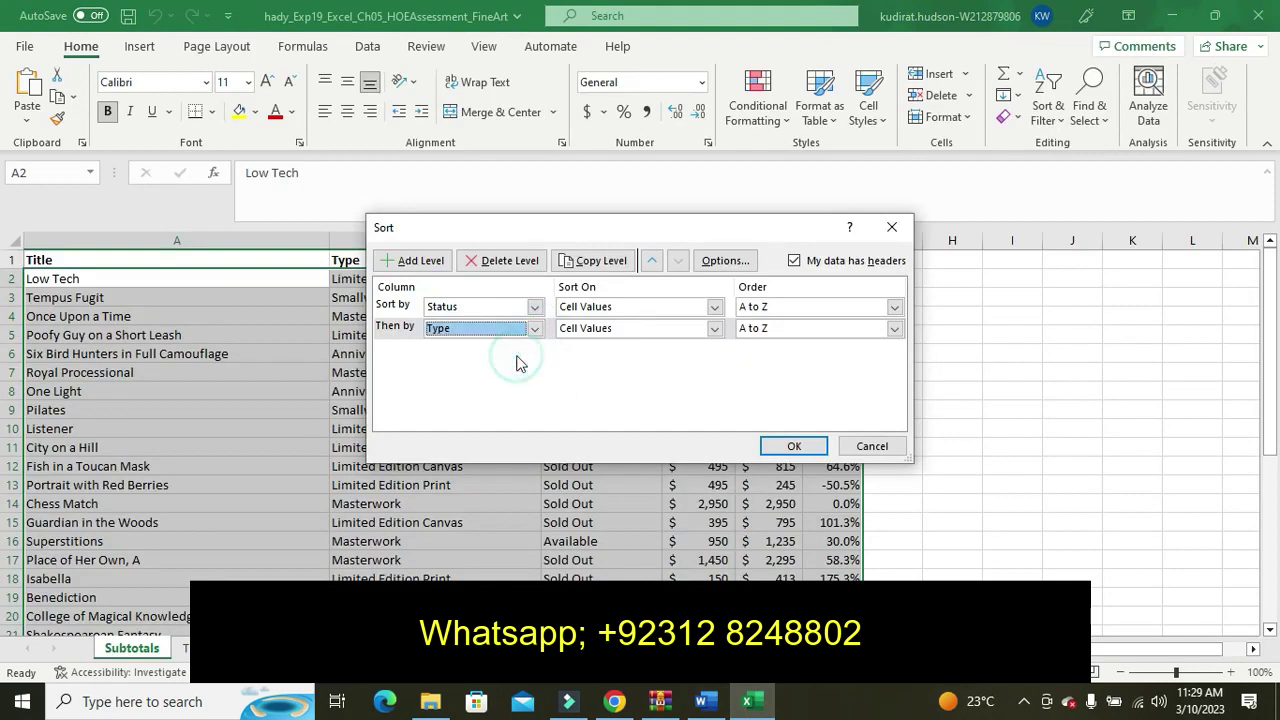
pyautogui.click(418, 263)
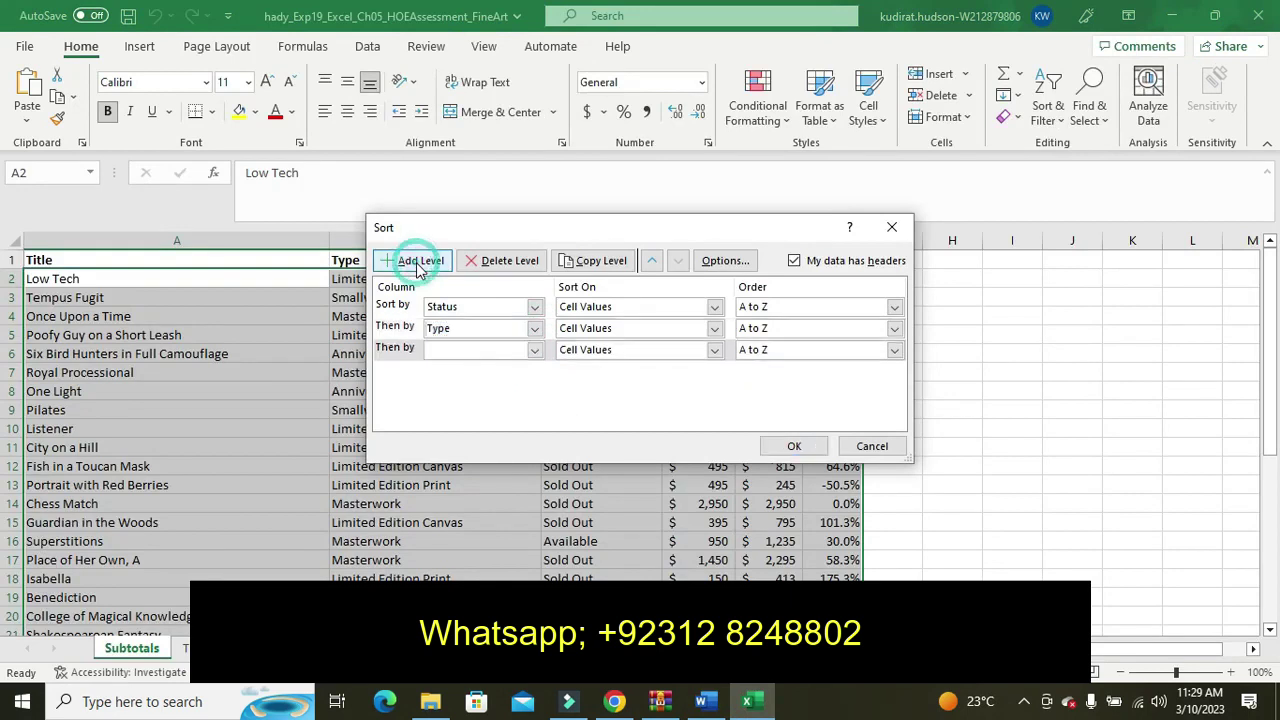
pyautogui.click(535, 351)
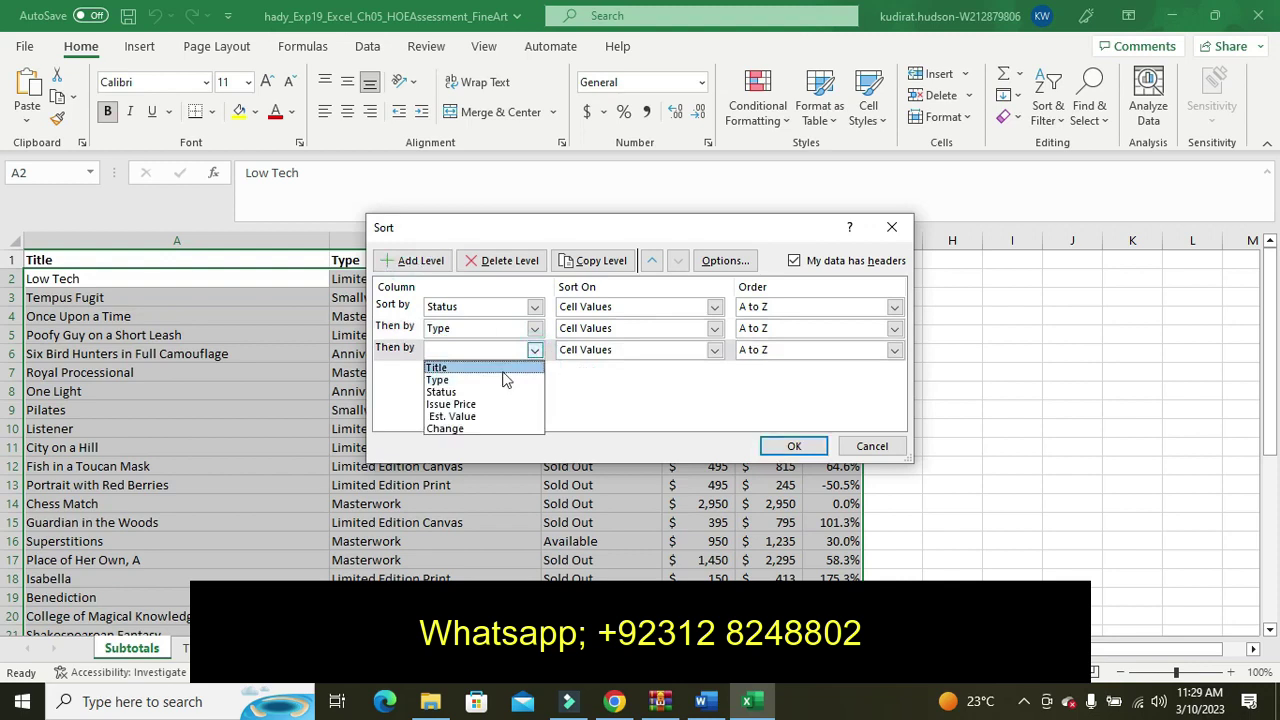
pyautogui.click(504, 371)
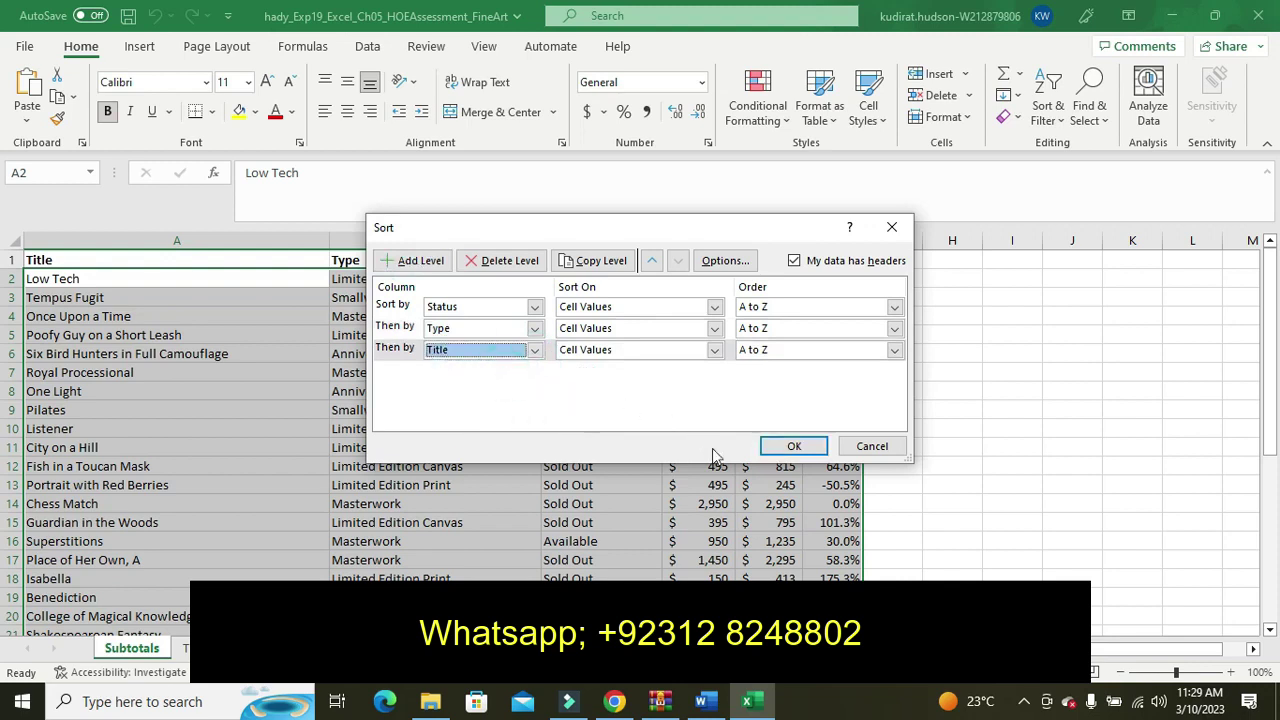
pyautogui.click(767, 453)
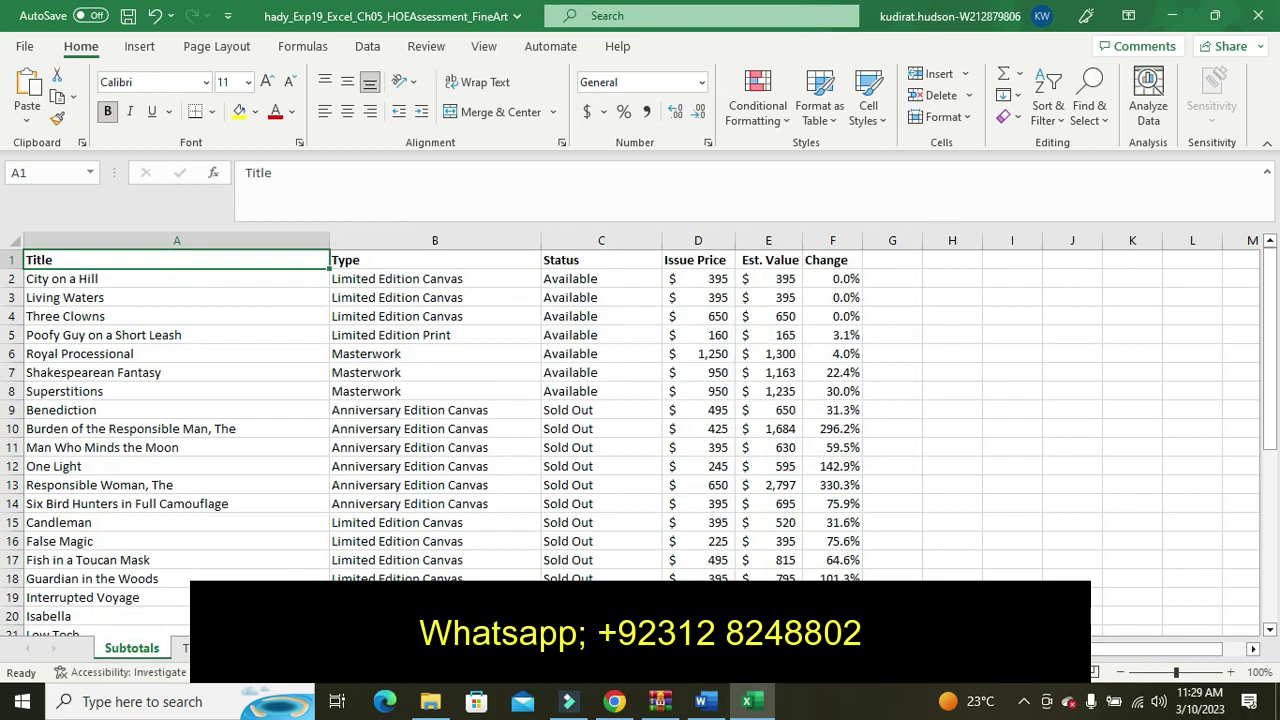
# Undo the step 2 highlight and highlight the step 3 Max subtotal instructions in yellow
pyautogui.click(707, 703)
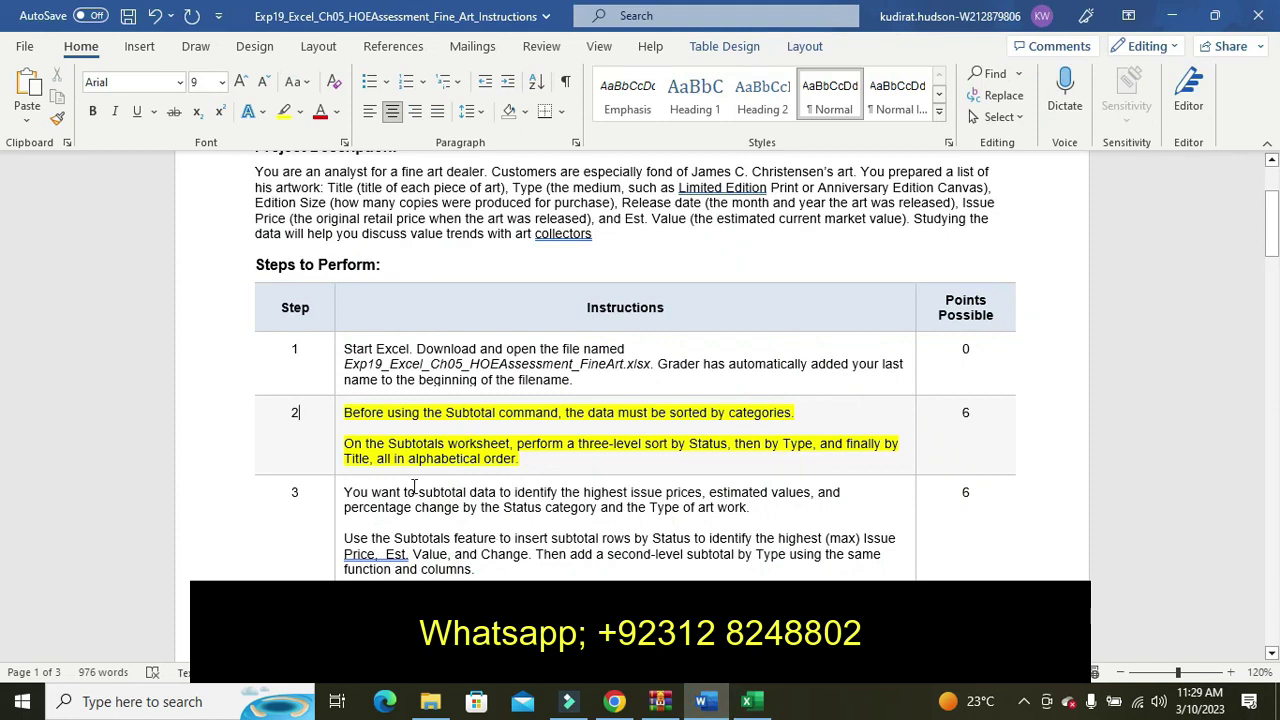
pyautogui.hotkey('ctrl', 'z')
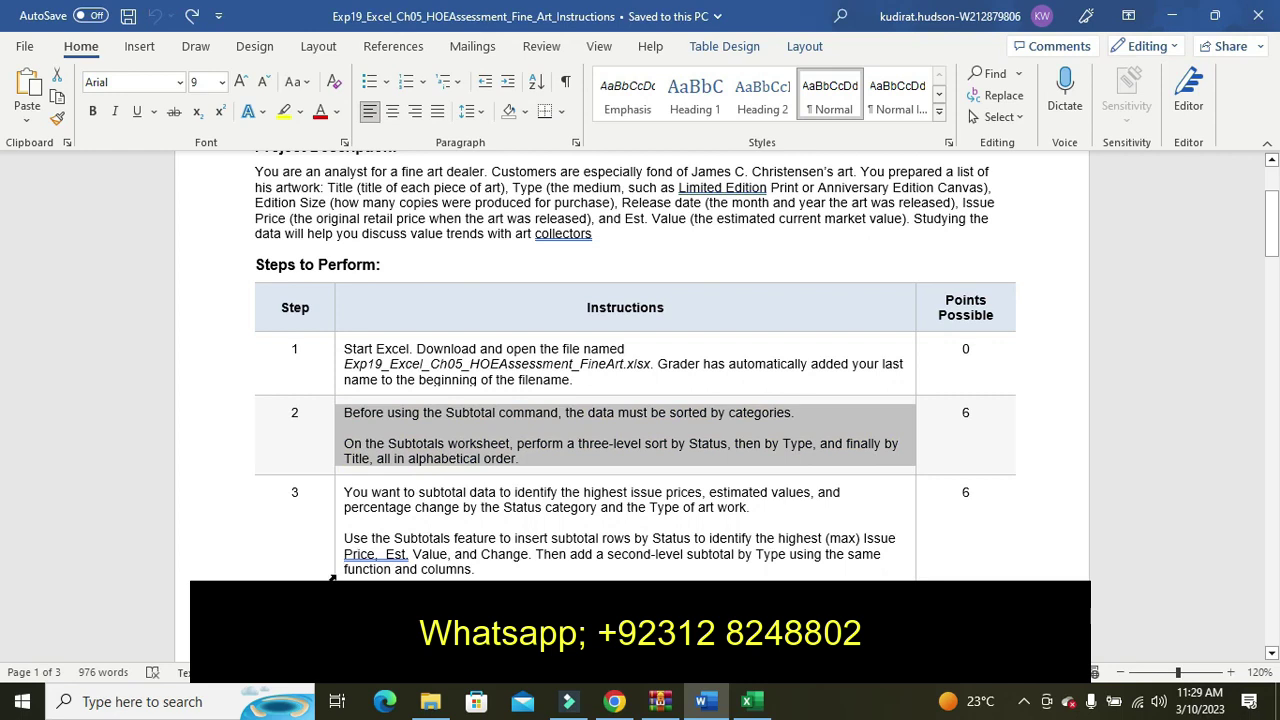
pyautogui.click(333, 577)
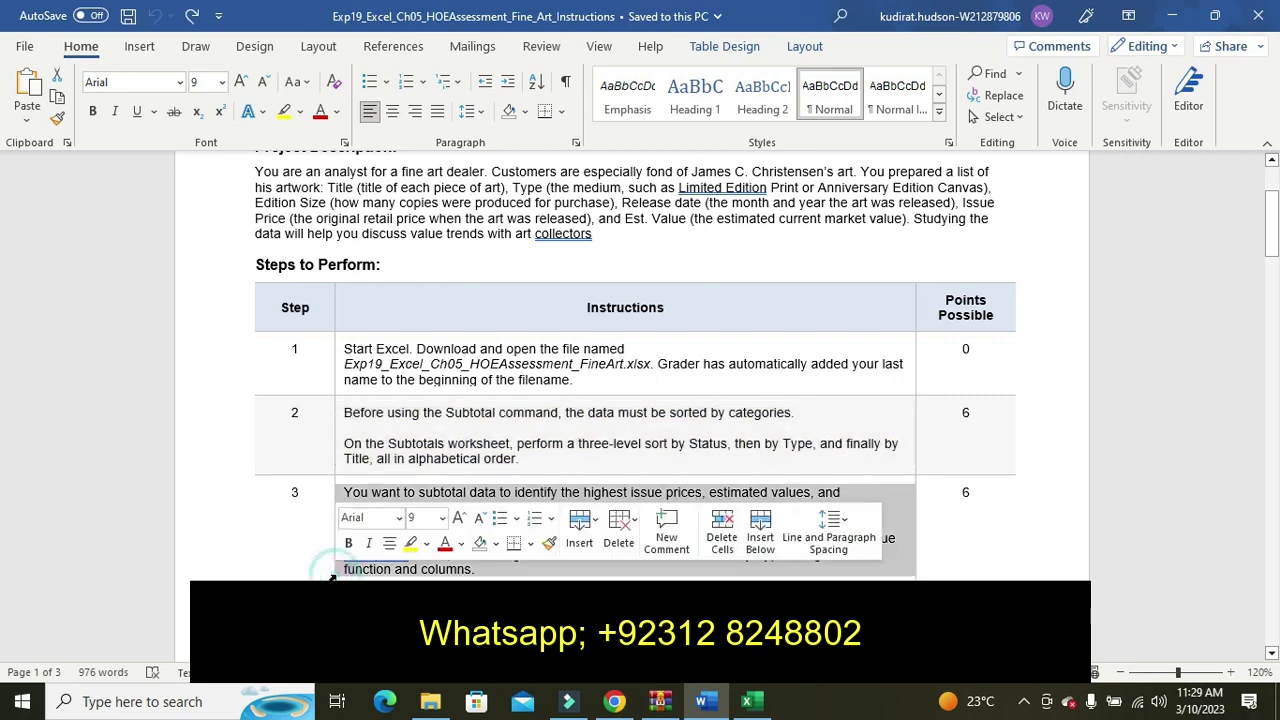
pyautogui.click(409, 545)
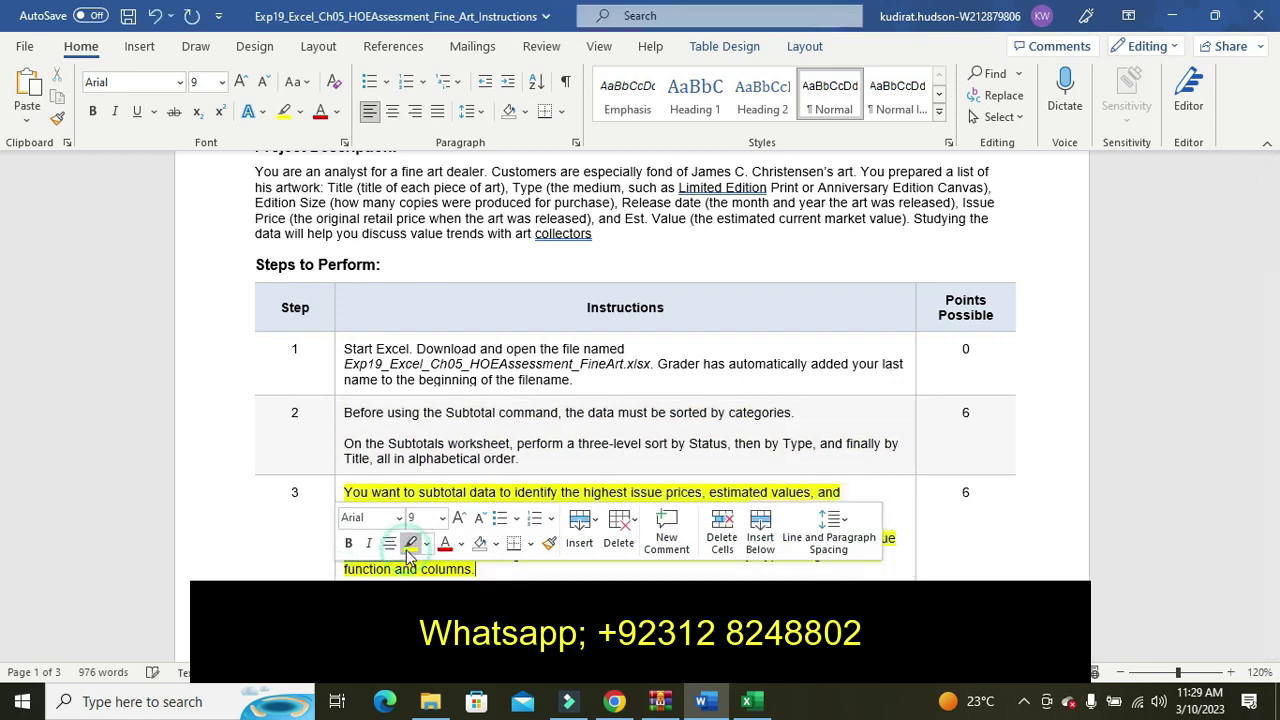
pyautogui.click(300, 547)
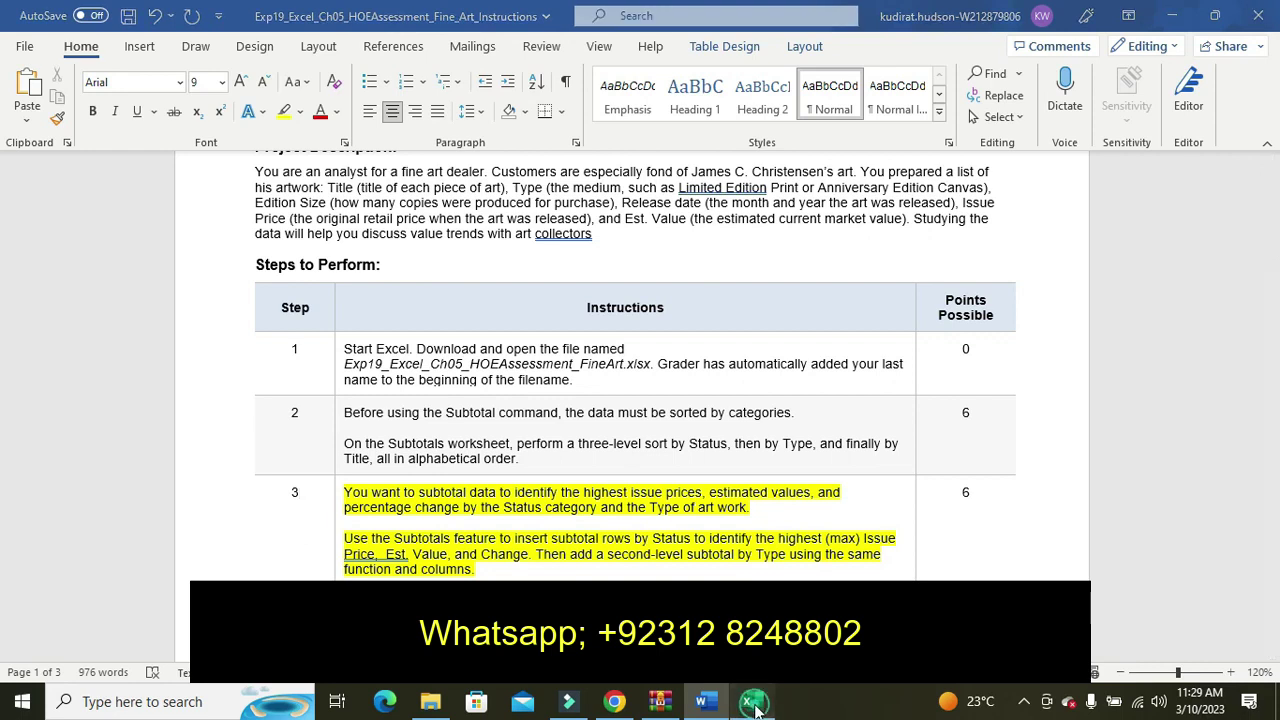
# Open the Subtotal dialog from the Data tab over the sorted Subtotals data
pyautogui.click(755, 705)
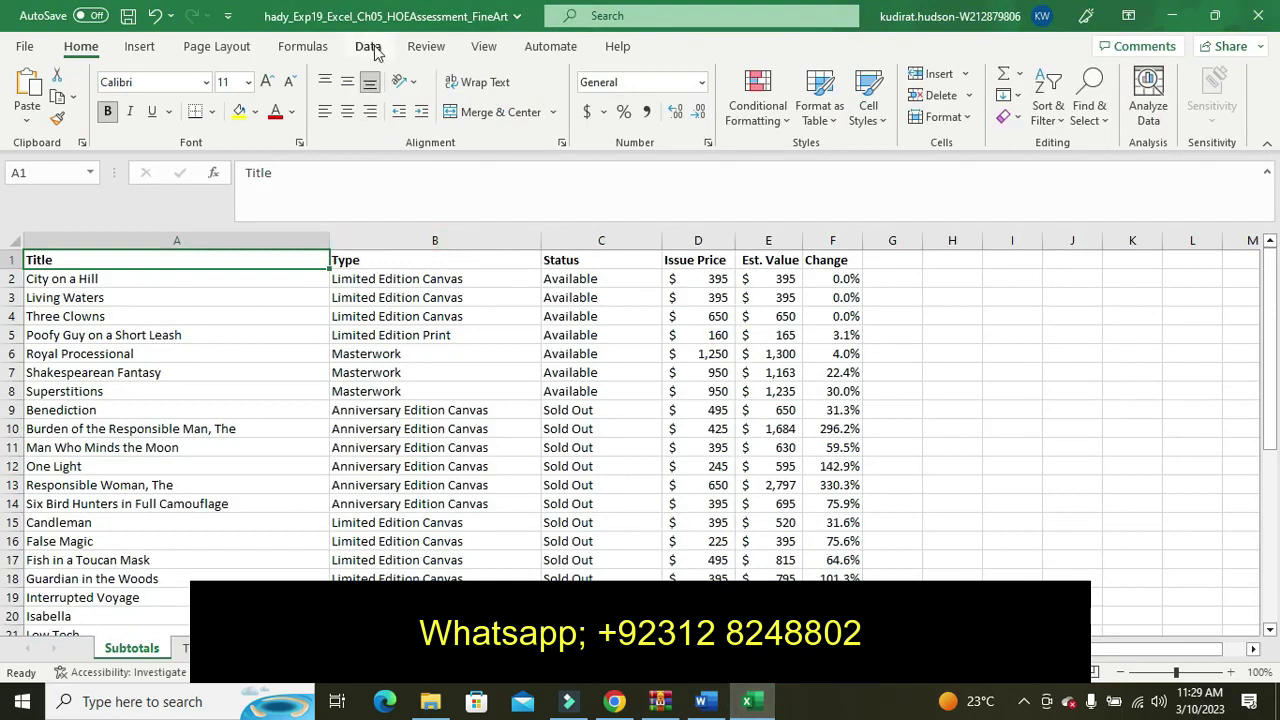
pyautogui.click(368, 47)
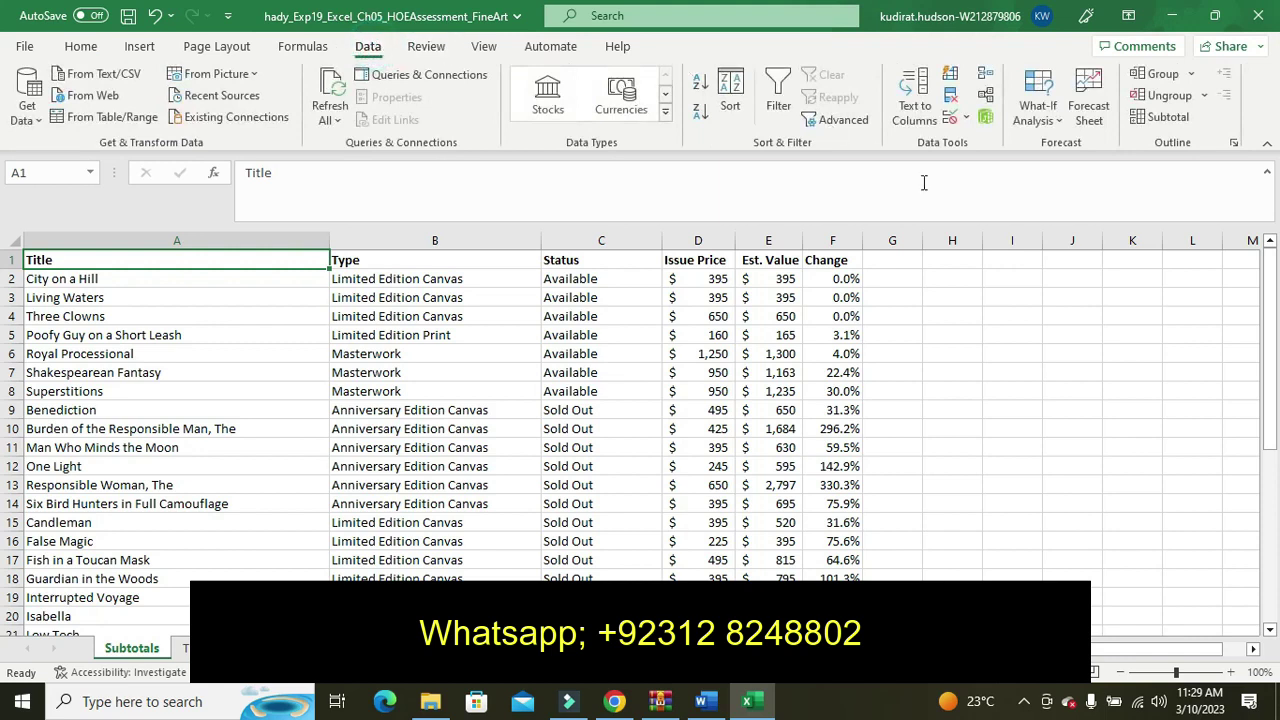
pyautogui.click(1150, 120)
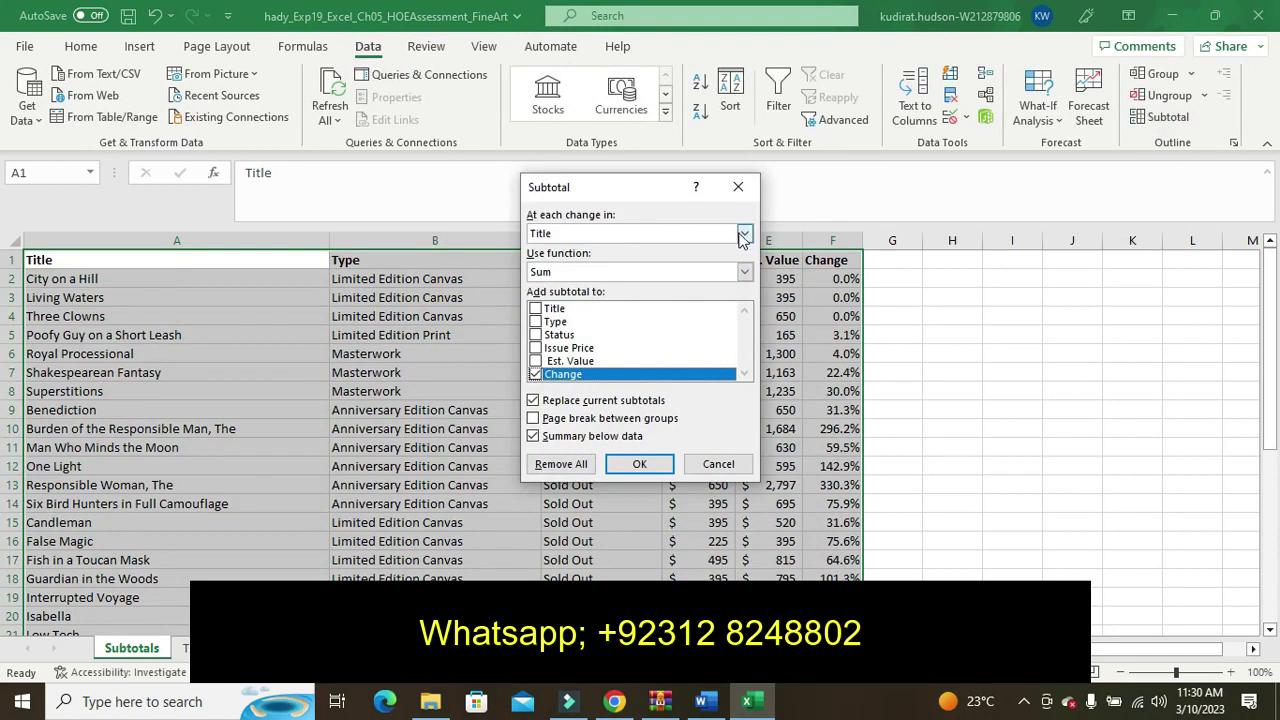
# Set the subtotal to break at each change in Status using the Max function
pyautogui.click(743, 235)
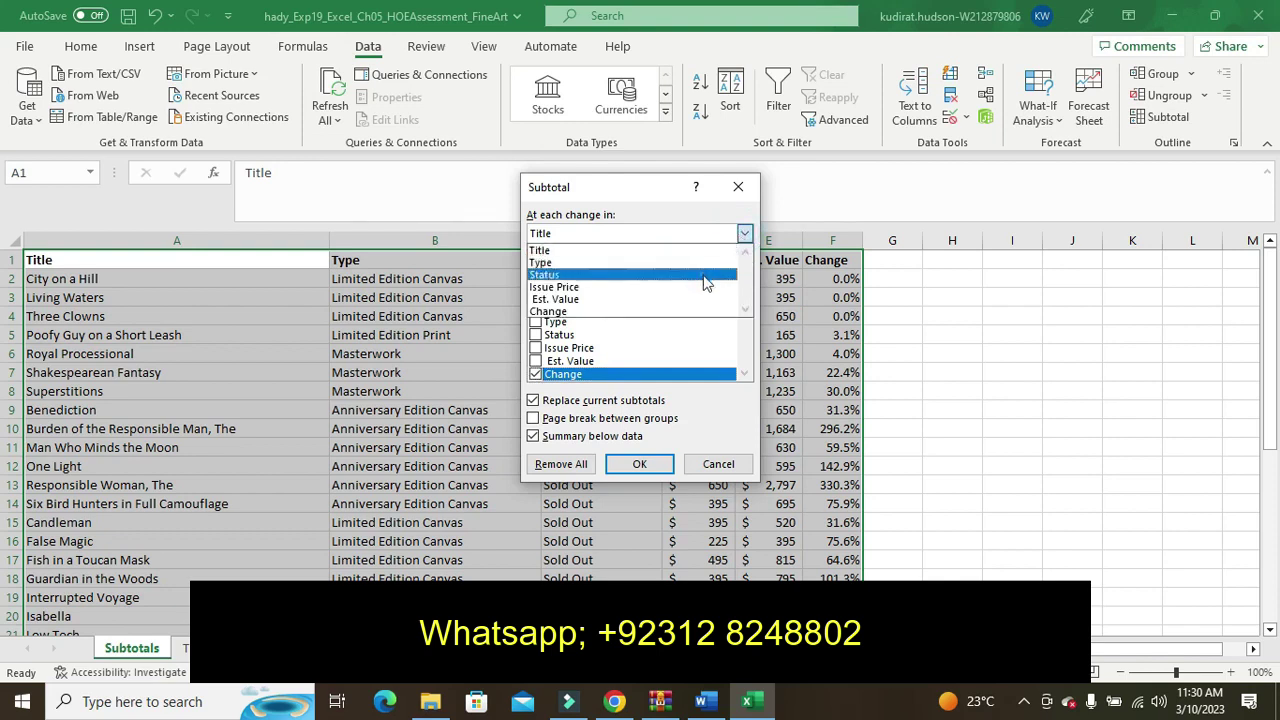
pyautogui.click(703, 276)
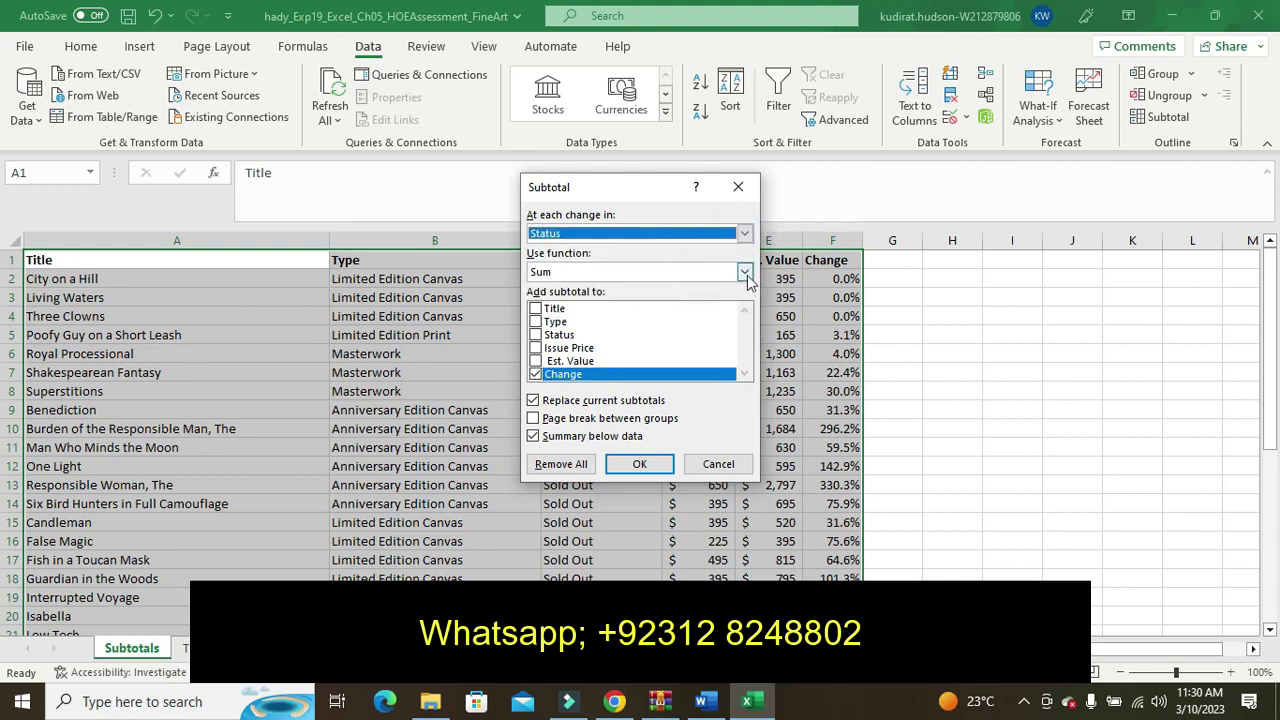
pyautogui.click(745, 273)
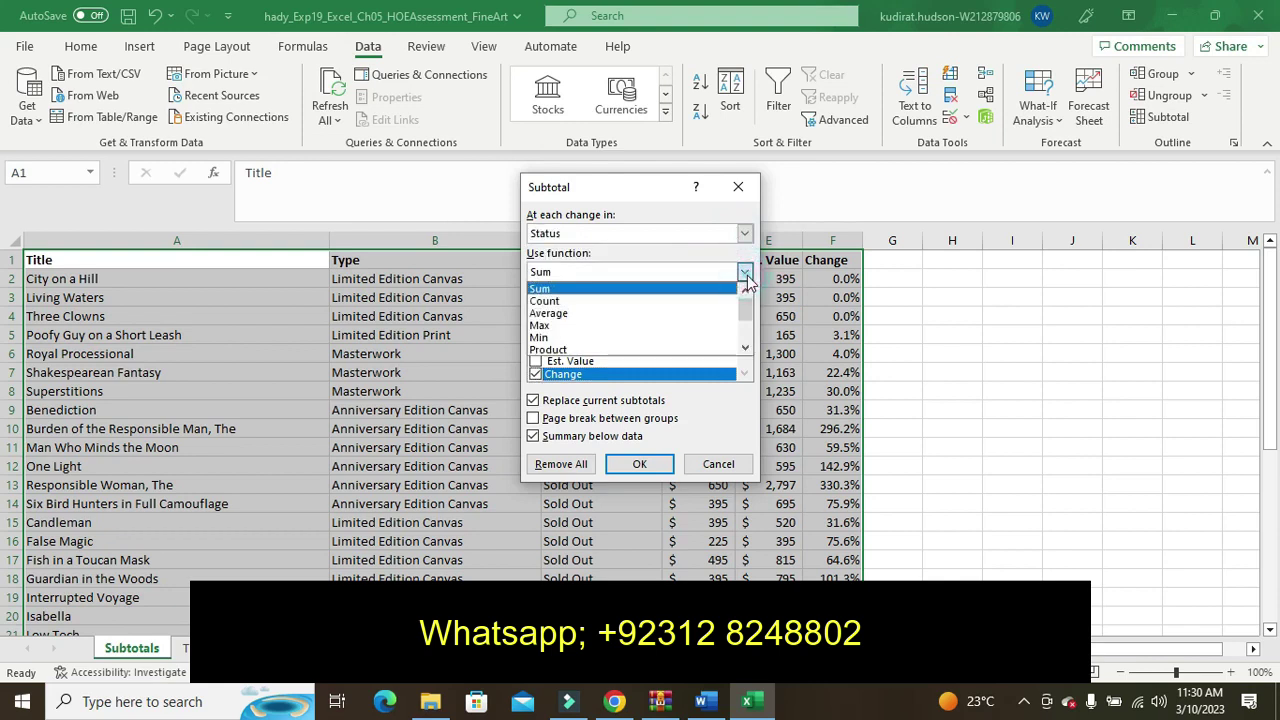
pyautogui.click(687, 329)
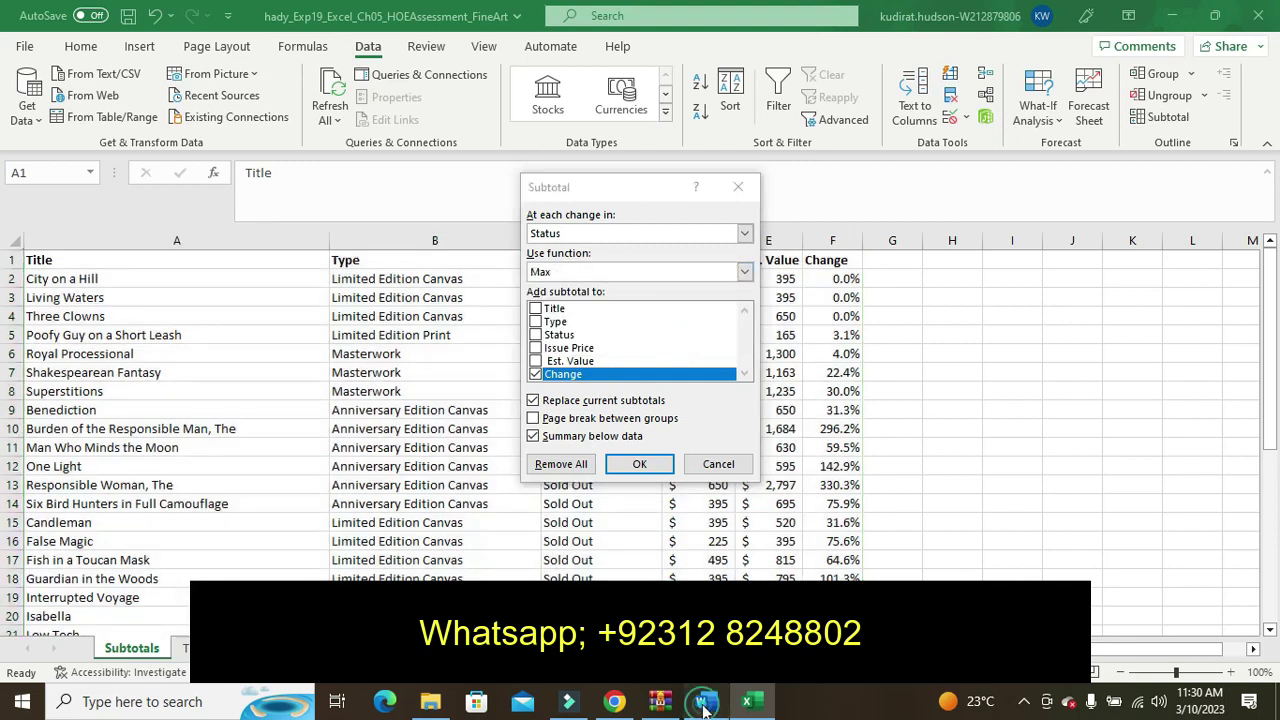
# Switch to the Word instructions document to reread step 3
pyautogui.click(704, 703)
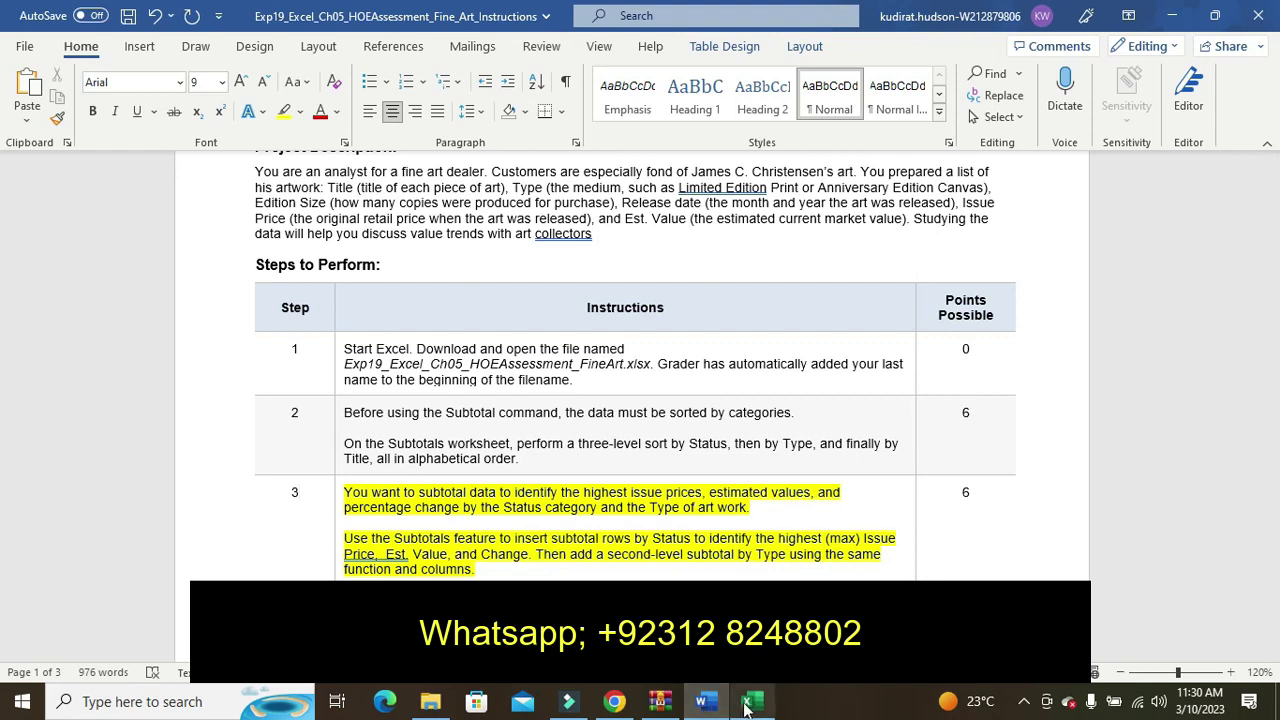
# Add Max subtotals for Issue Price, Est. Value and Change at each Status break
pyautogui.click(745, 707)
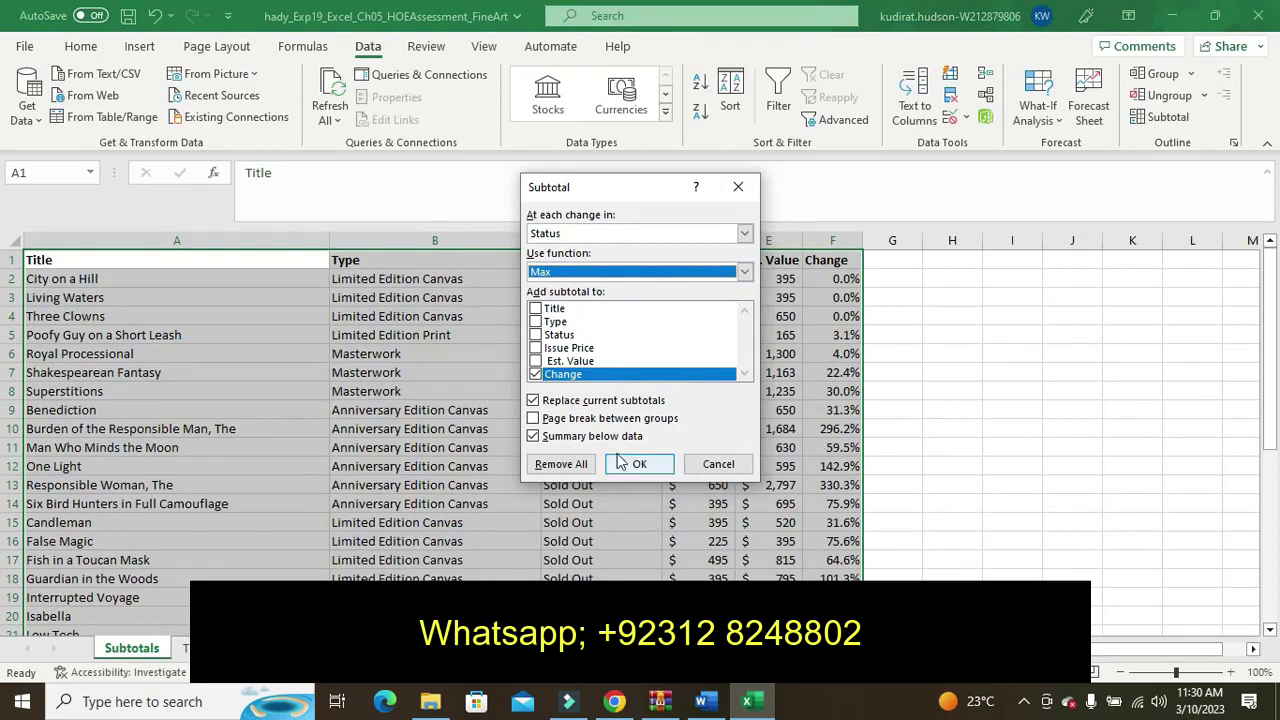
pyautogui.click(536, 348)
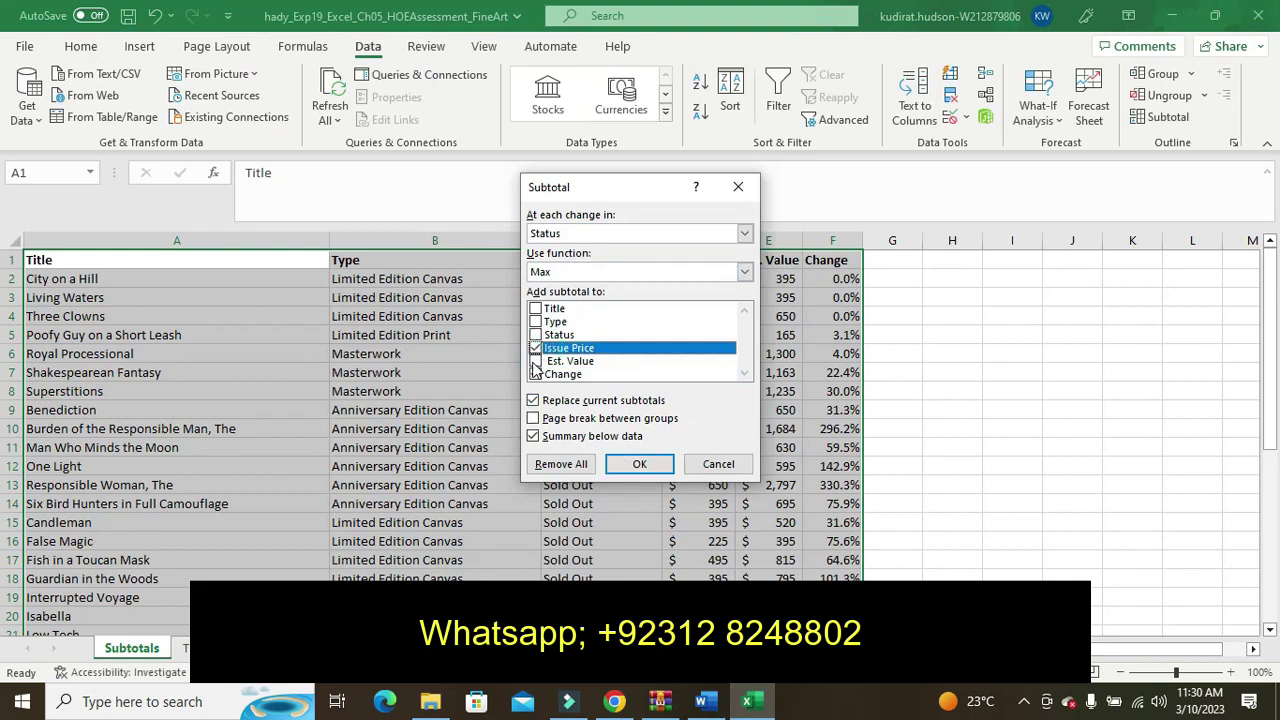
pyautogui.click(535, 362)
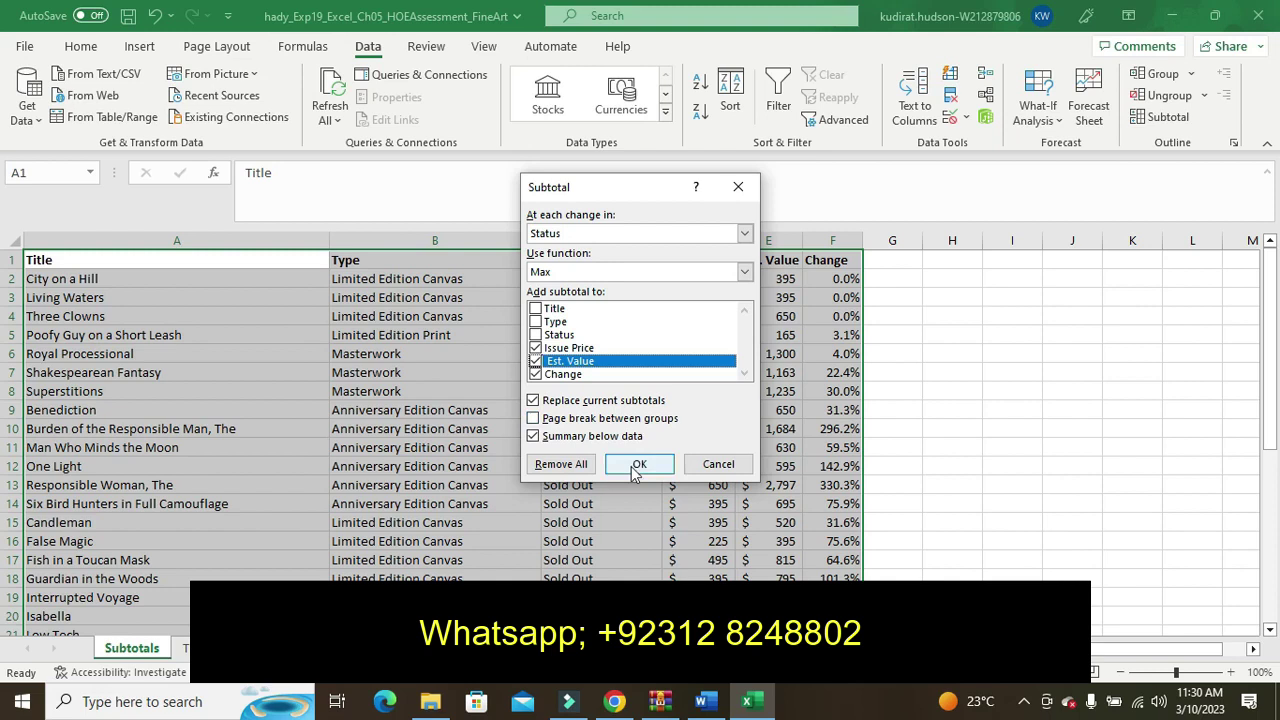
pyautogui.click(637, 465)
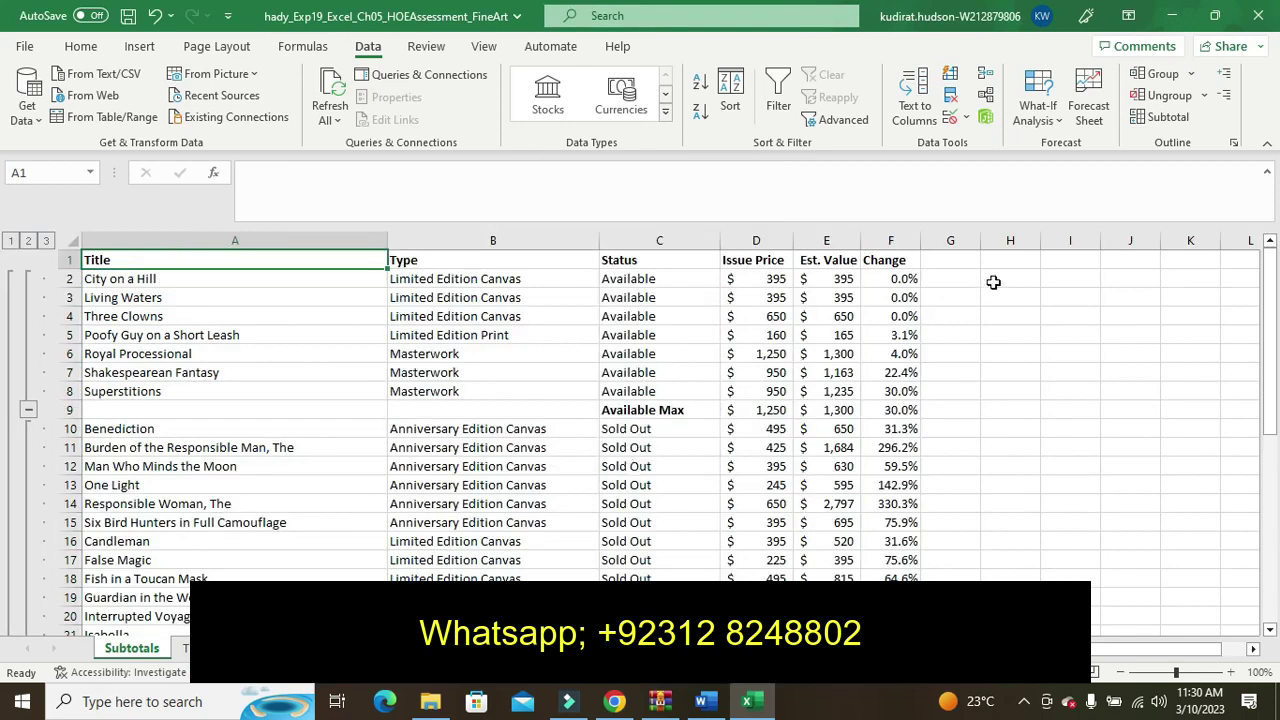
# Open the Subtotal dialog again to add a second level of subtotals
pyautogui.click(1165, 120)
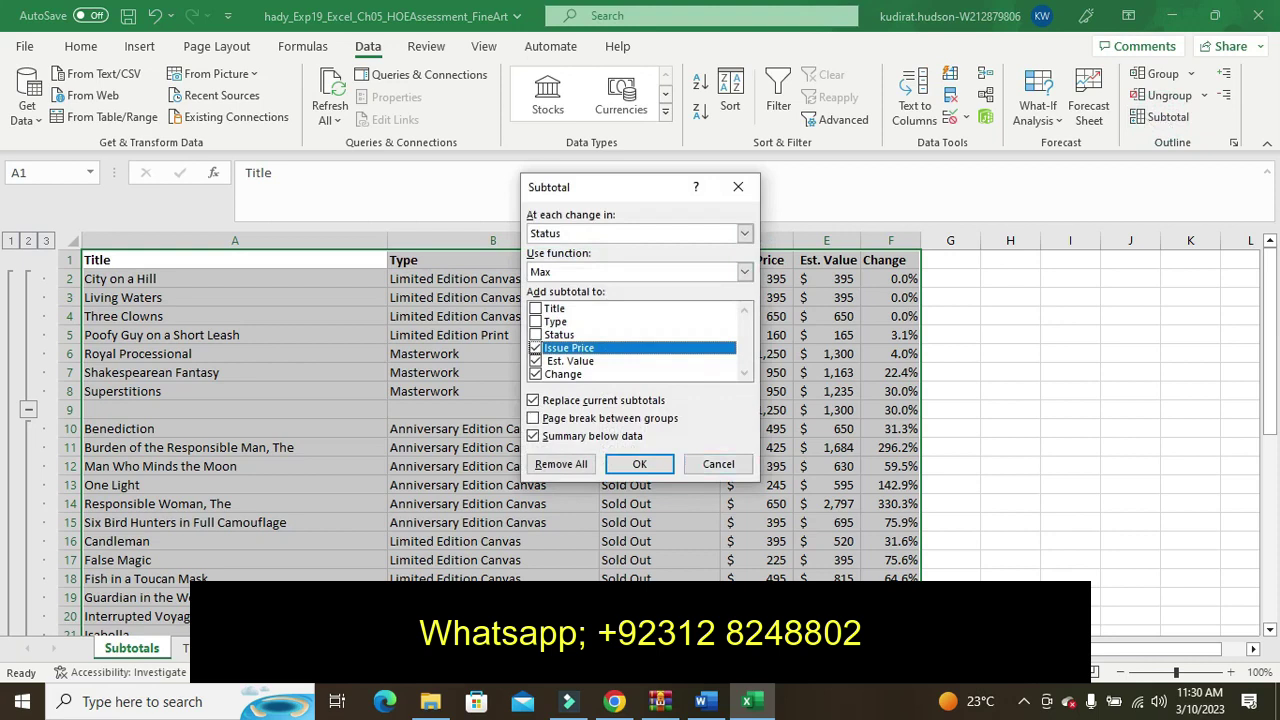
# Bring up Word's instructions to read step 3's second-level Max subtotal by Type requirement
pyautogui.click(703, 702)
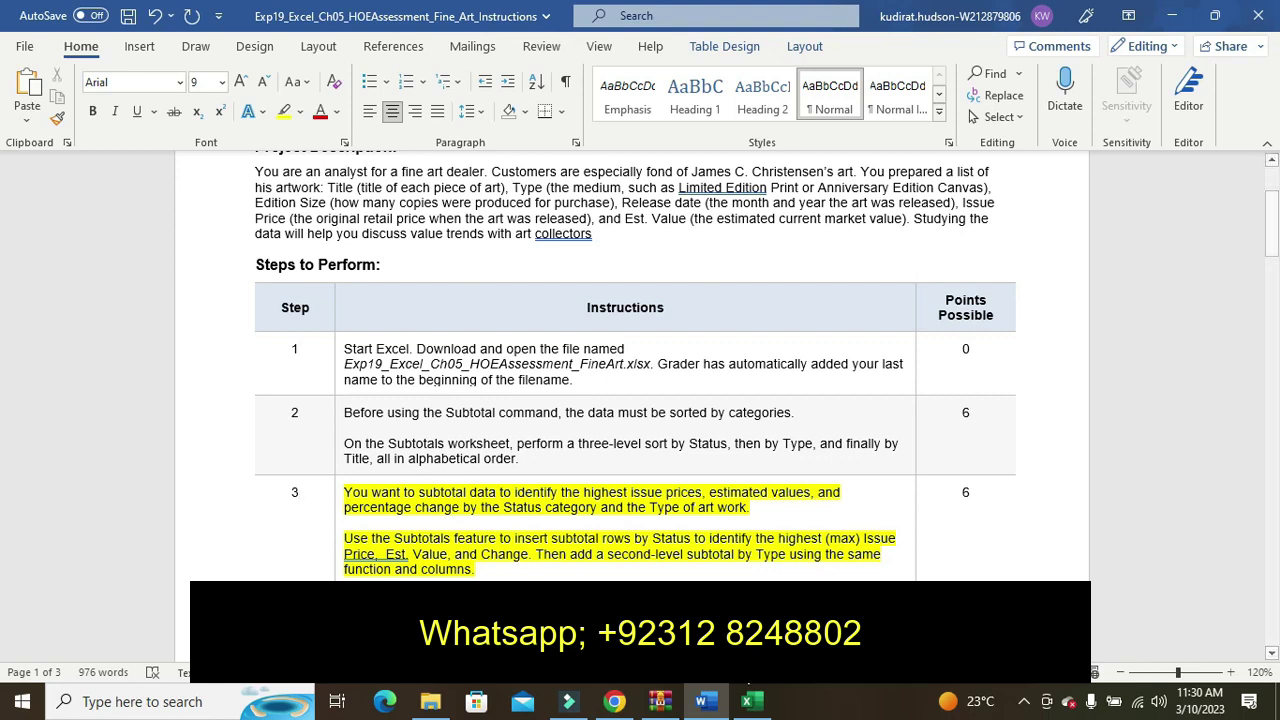
# Add Max subtotals by Type on Issue Price, Est. Value and Change, keeping the Status subtotals
pyautogui.click(752, 705)
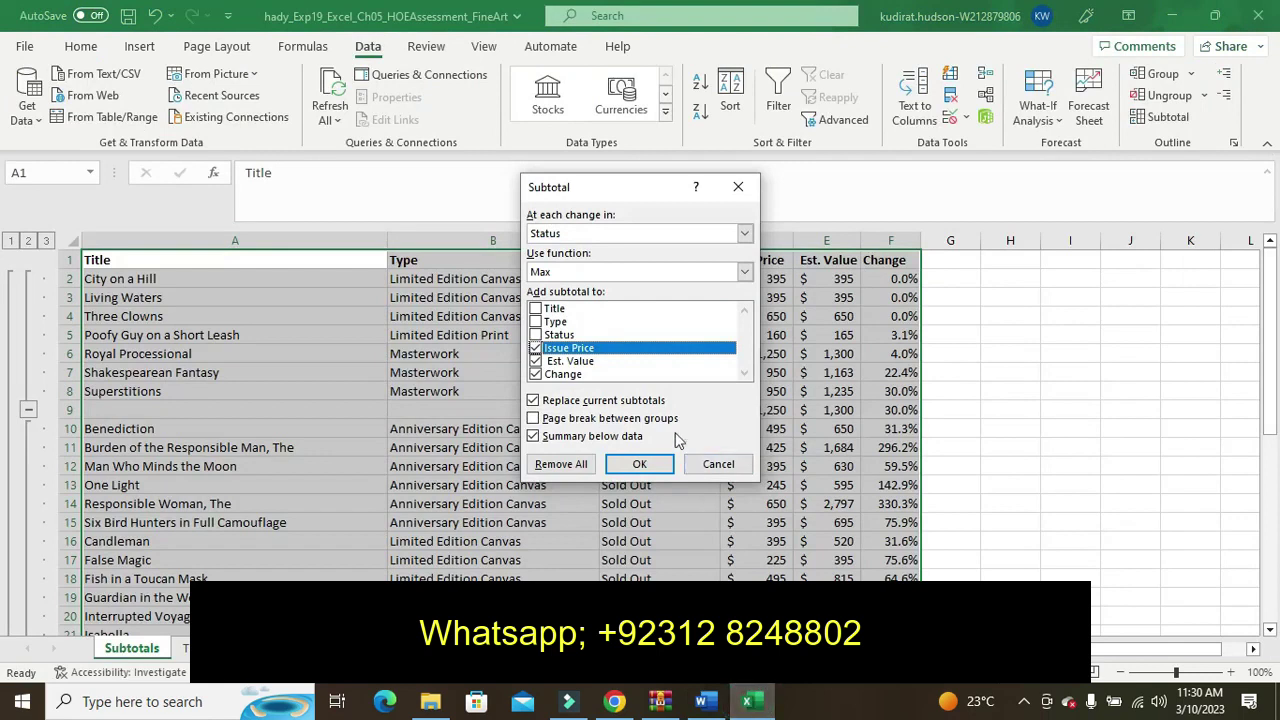
pyautogui.click(745, 234)
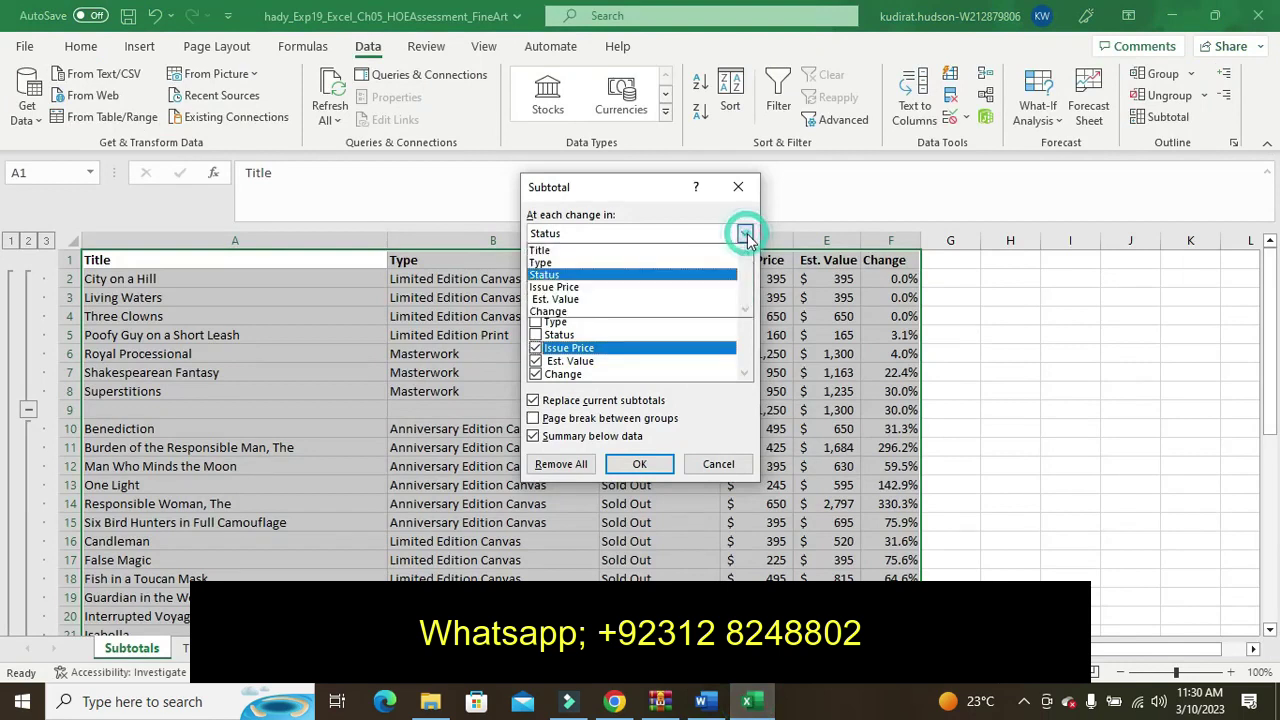
pyautogui.click(668, 263)
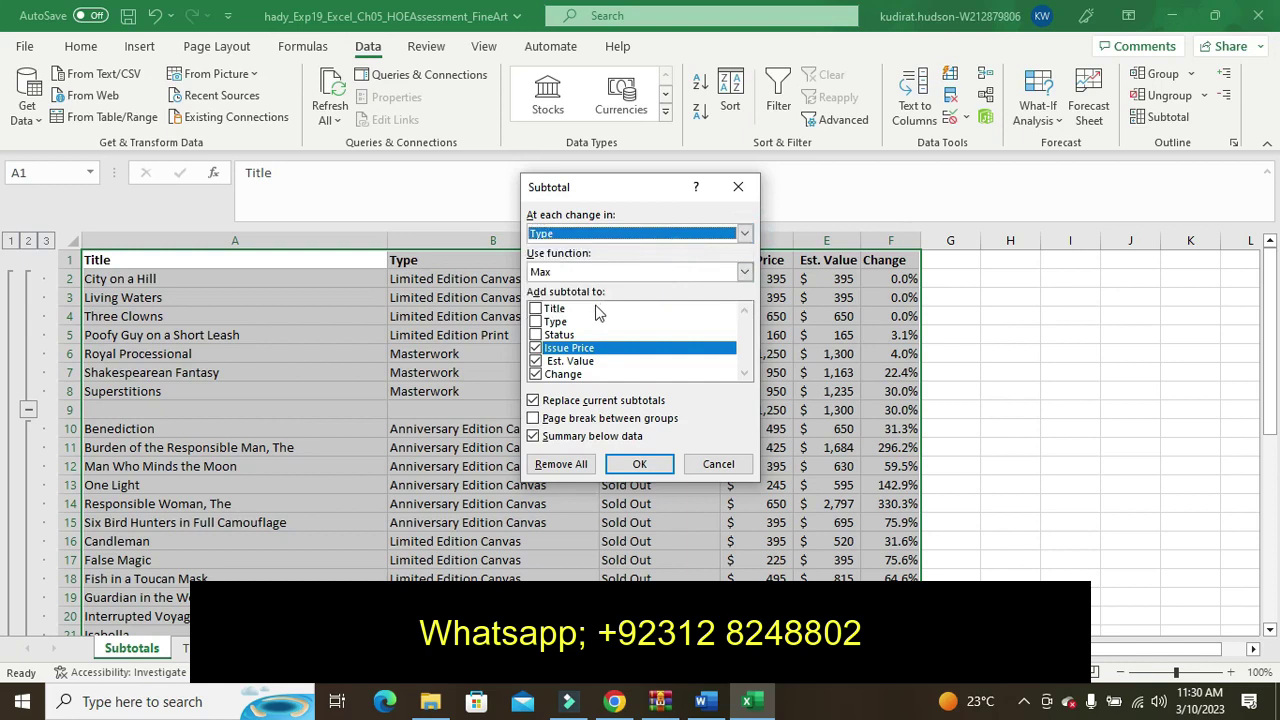
pyautogui.click(533, 401)
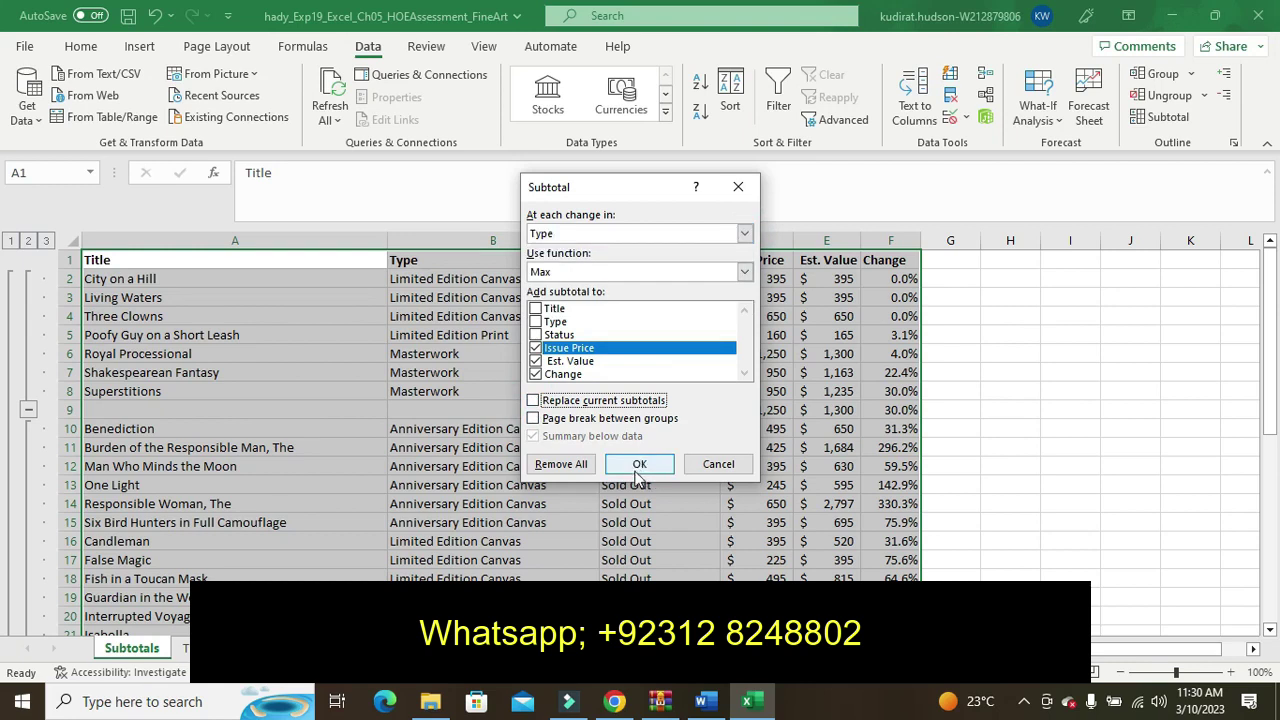
pyautogui.click(636, 474)
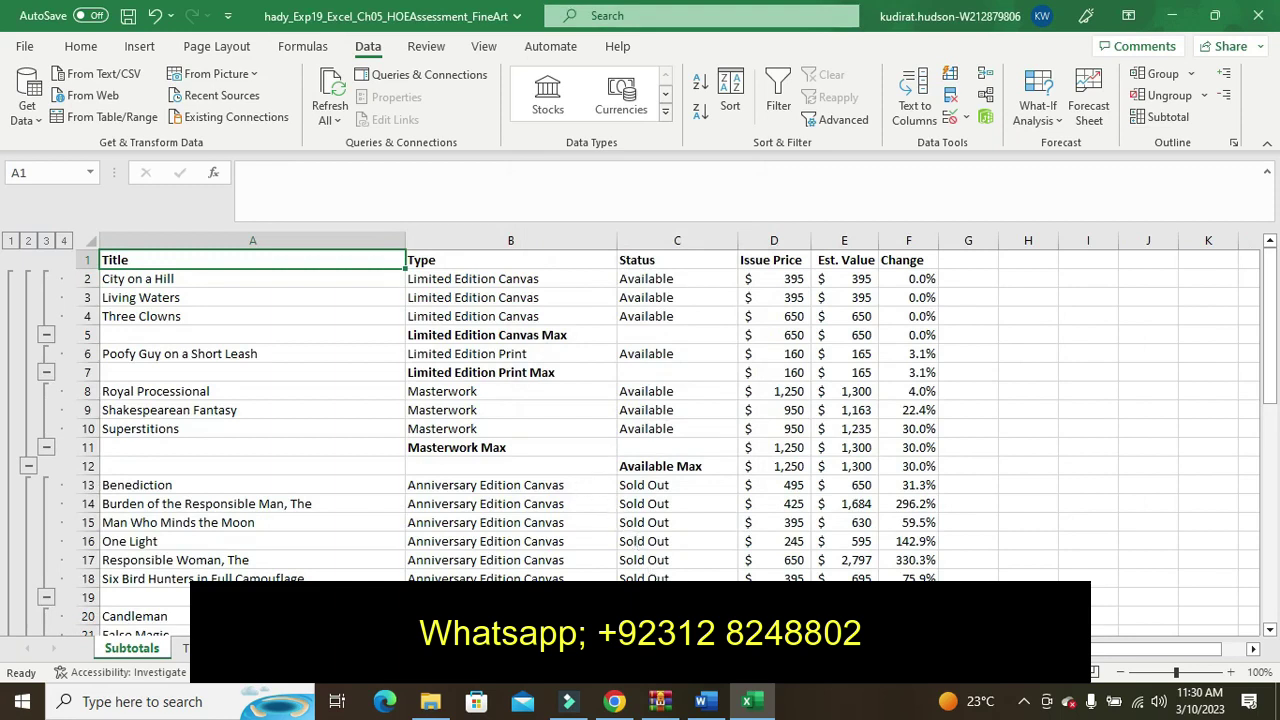
# In Word's instructions, select the step 3 text, then scroll down and select step 4's text
pyautogui.click(707, 703)
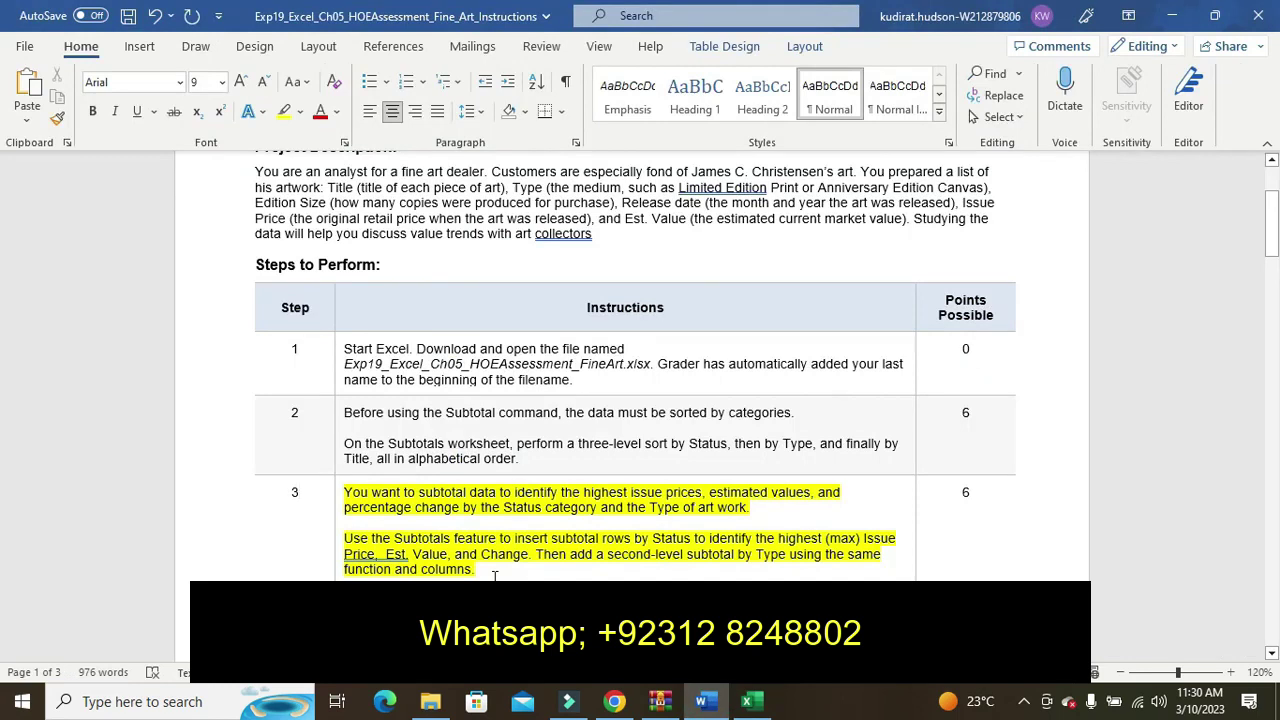
pyautogui.tripleClick(494, 576)
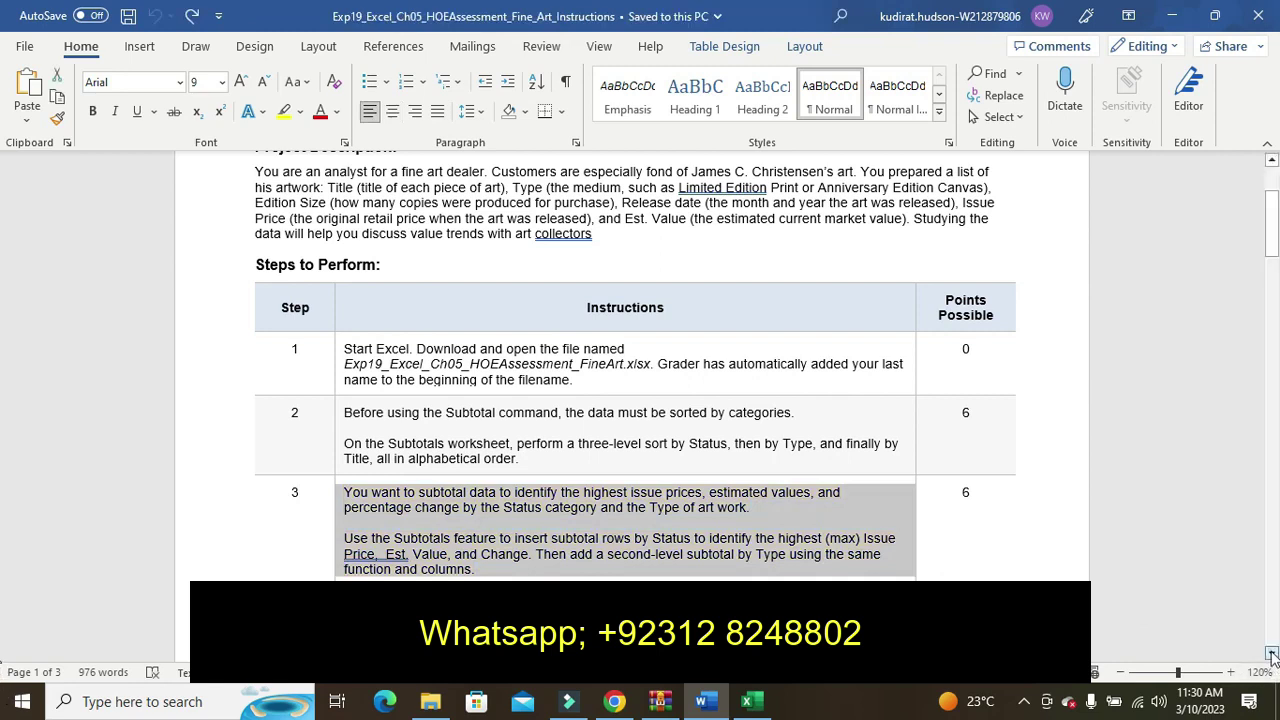
pyautogui.click(1272, 654)
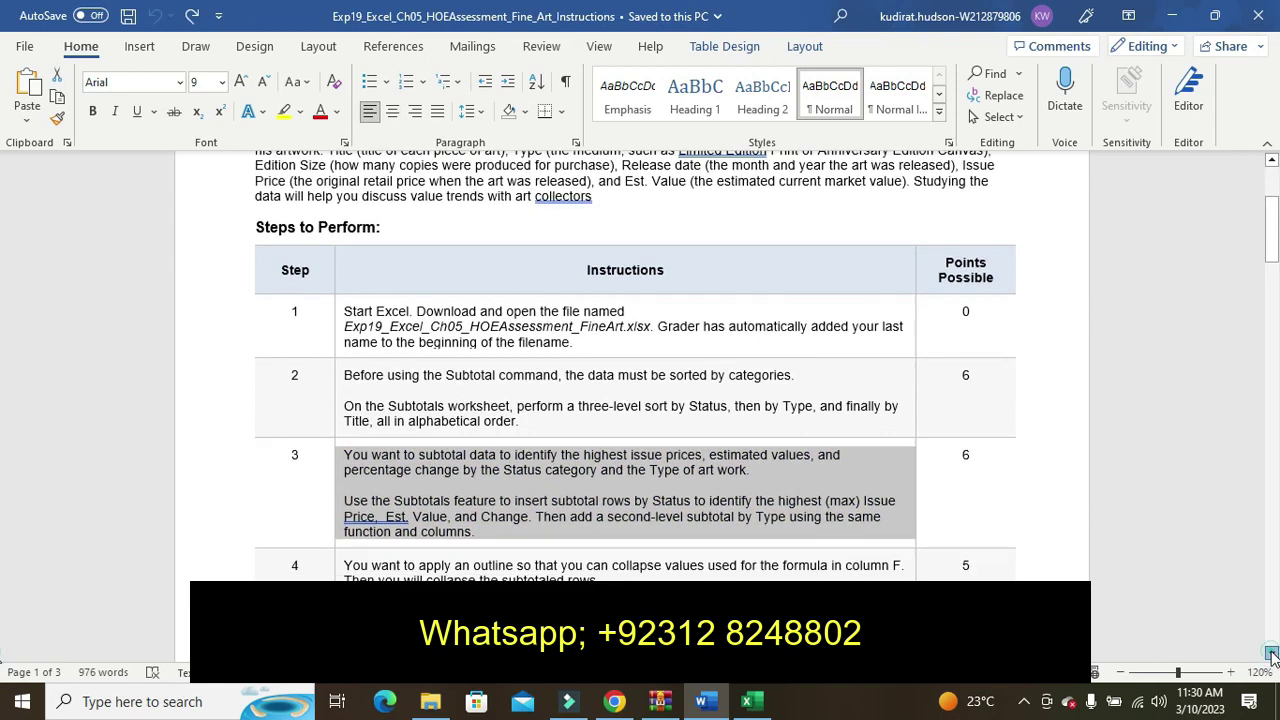
pyautogui.click(1272, 654)
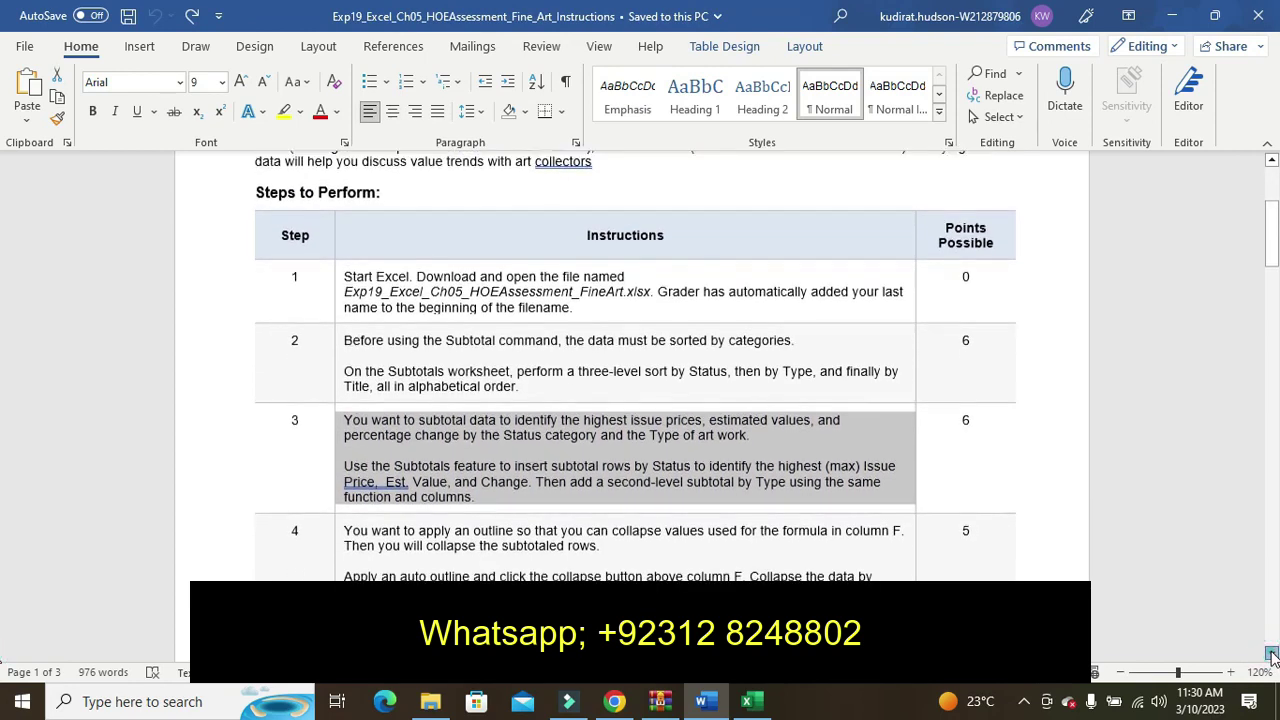
pyautogui.click(1272, 654)
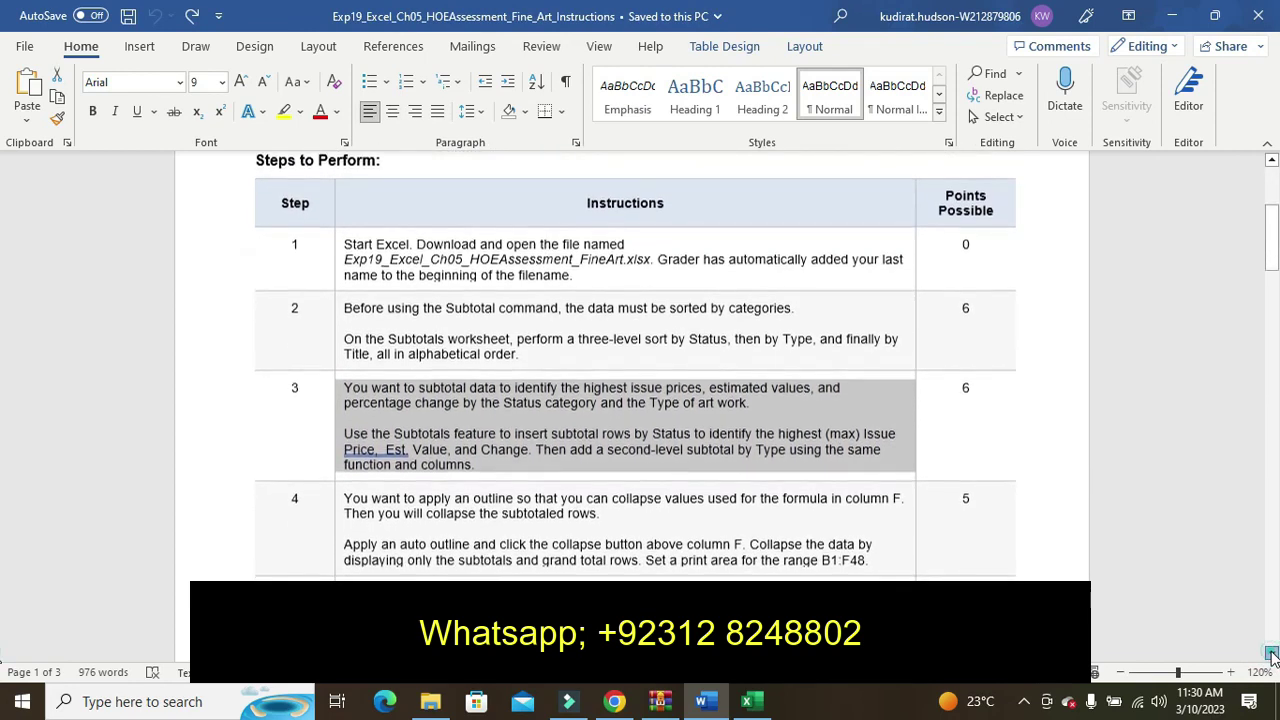
pyautogui.click(1272, 654)
pyautogui.click(1272, 654)
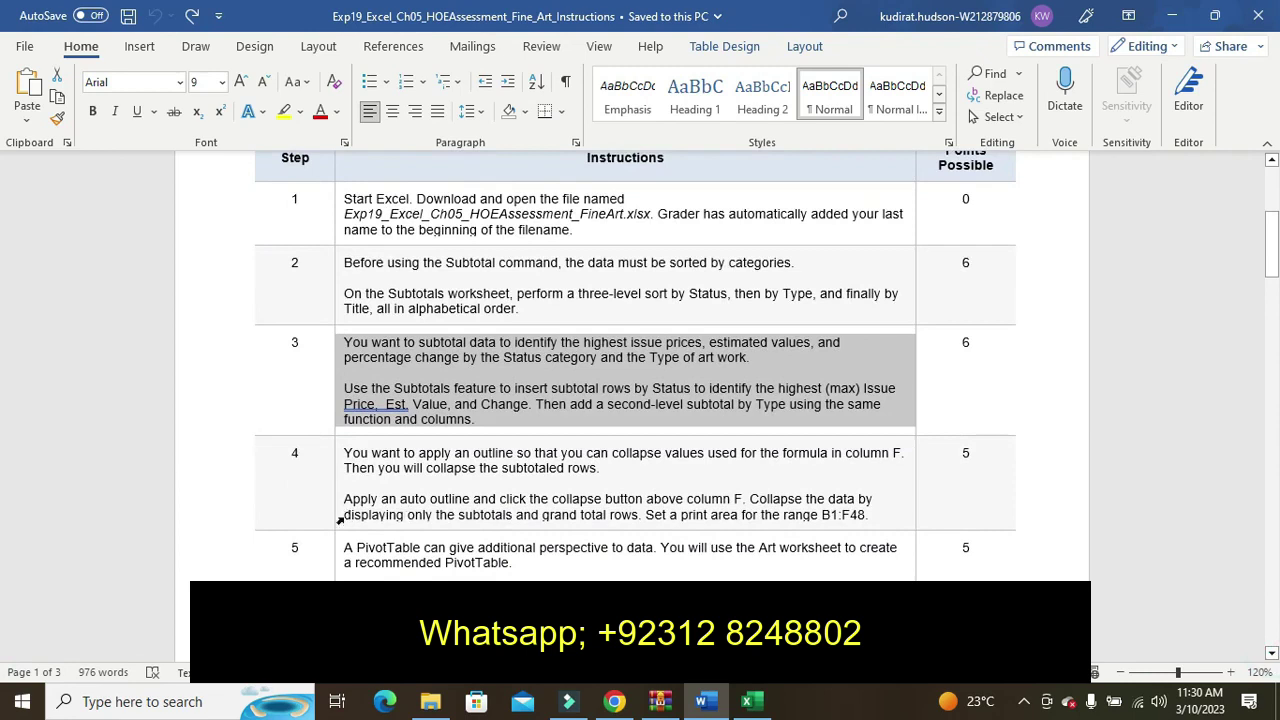
pyautogui.click(340, 519)
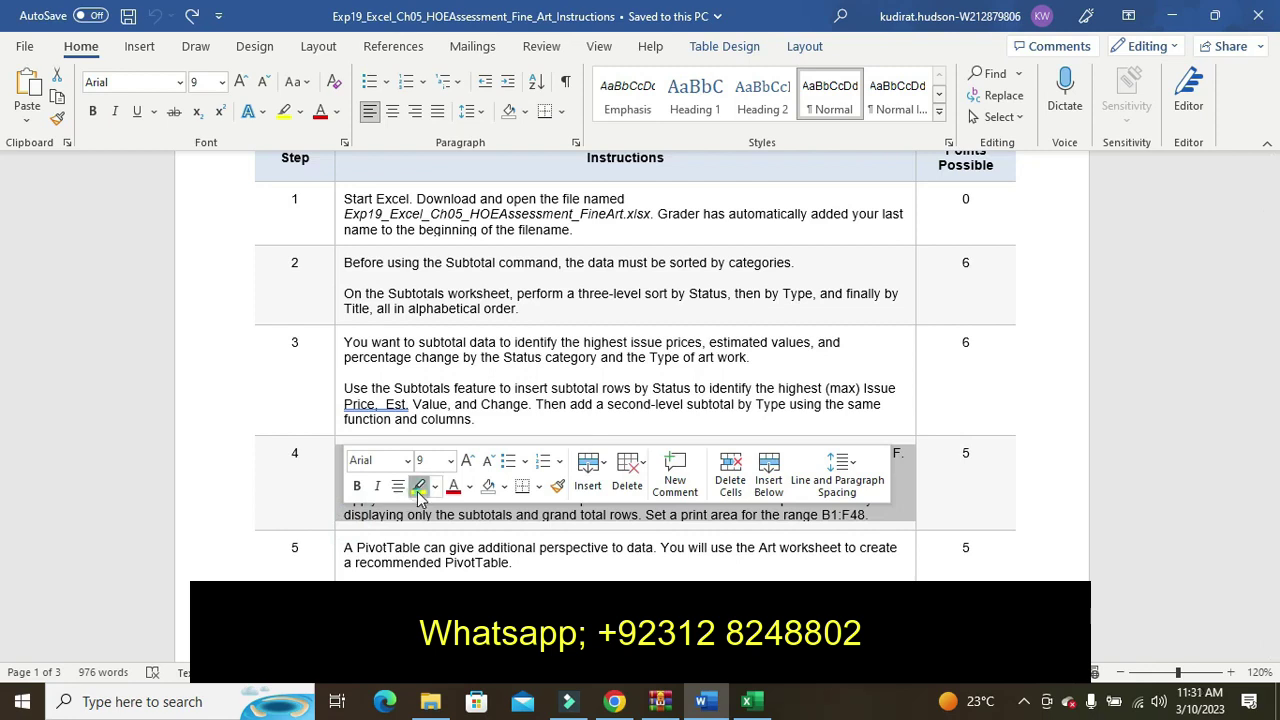
# Give the selected step 4 instructions a yellow text highlight
pyautogui.click(417, 490)
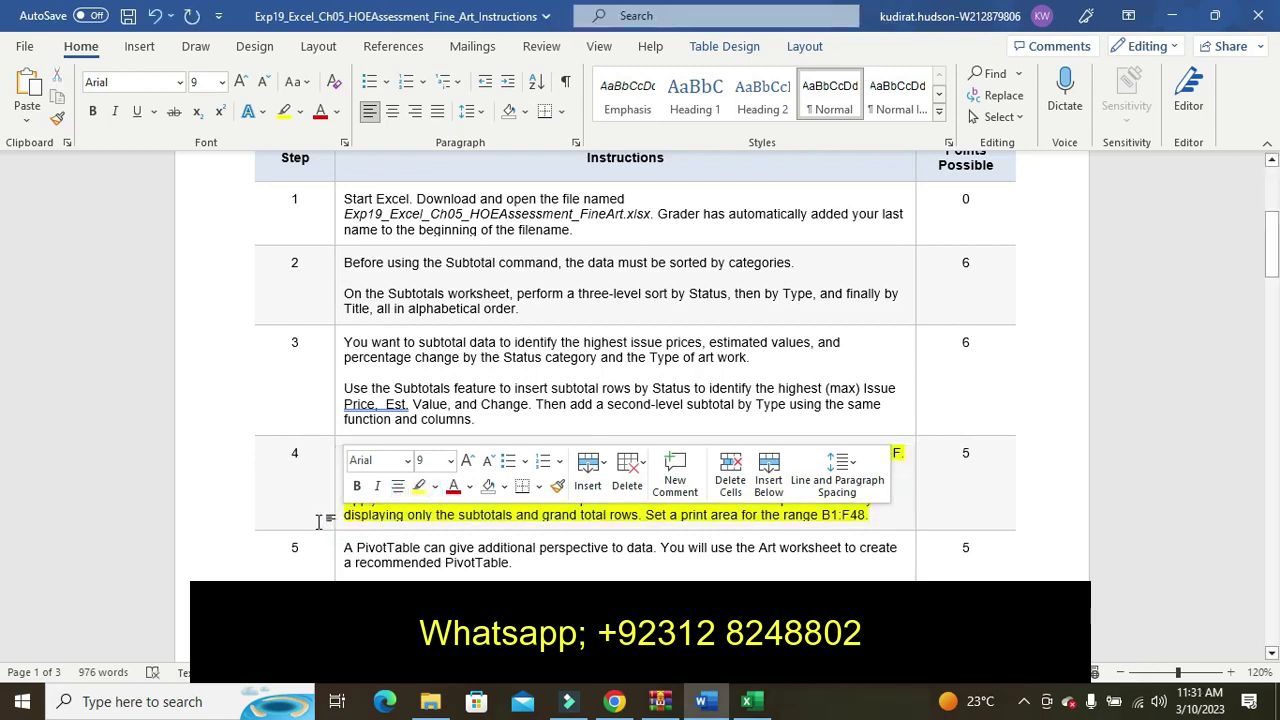
pyautogui.click(318, 521)
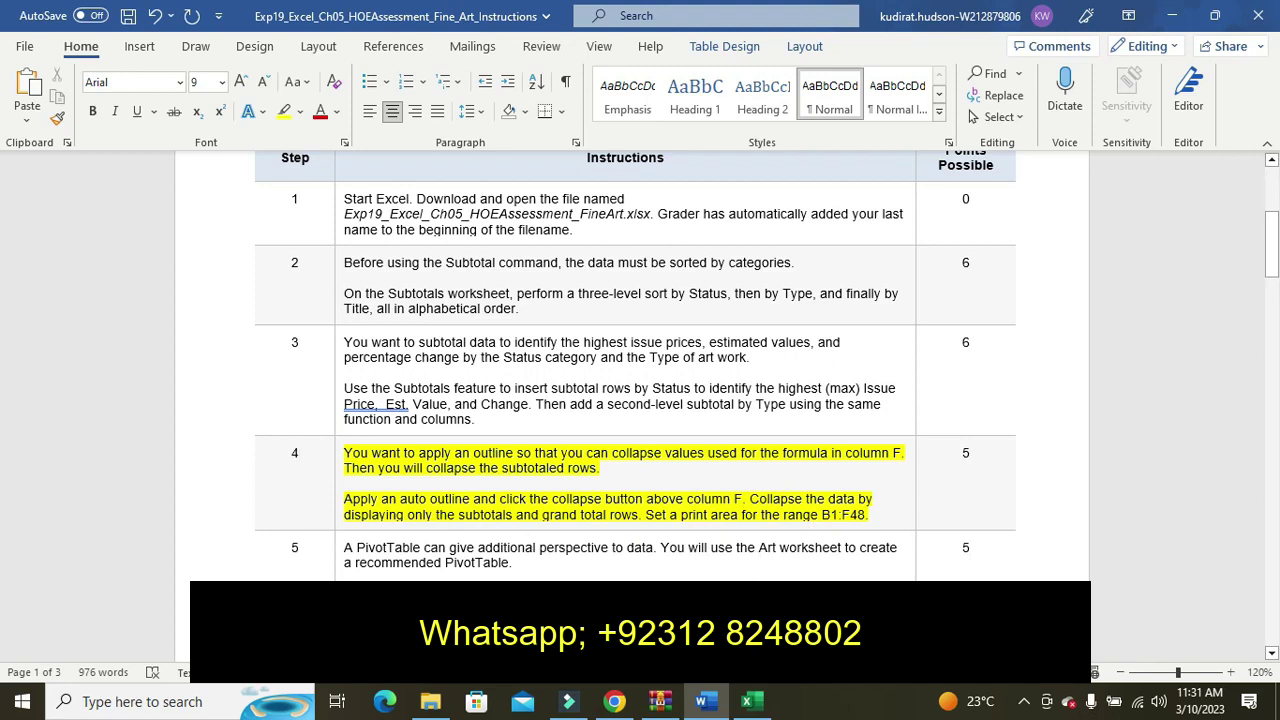
# Back in the Fine Art workbook, apply automatic outline styles from the Outline settings
pyautogui.click(754, 705)
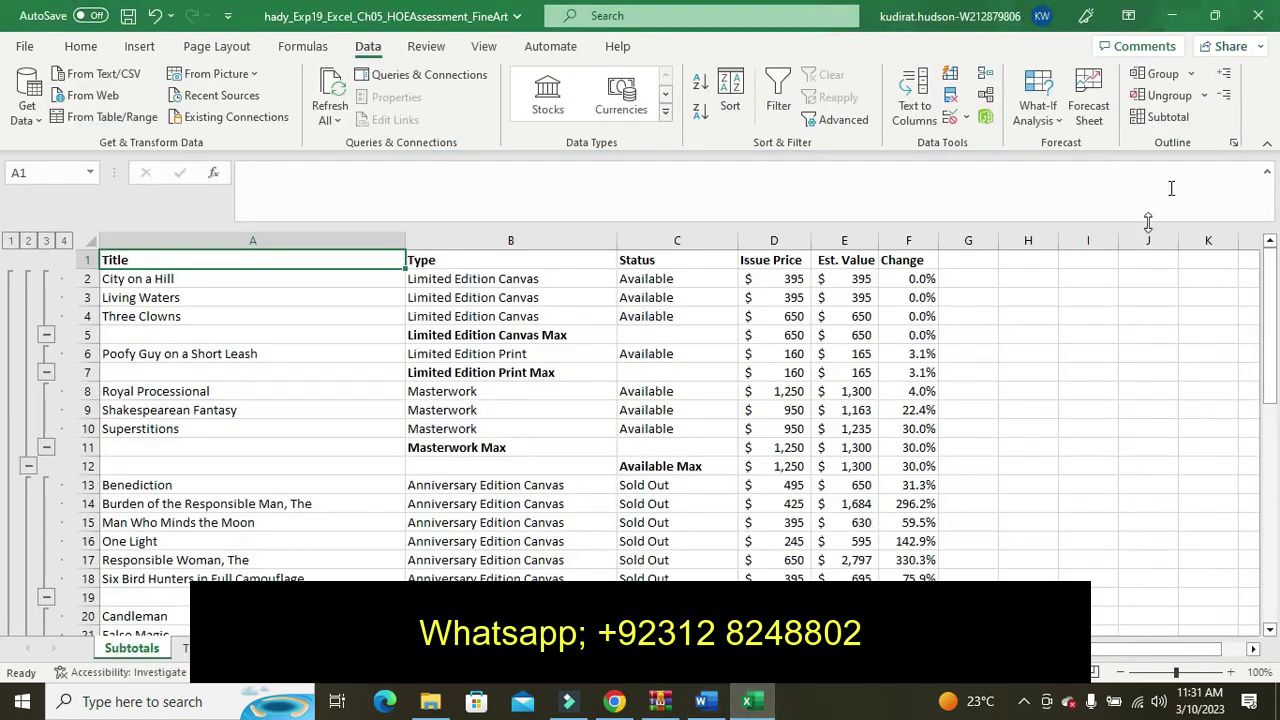
pyautogui.click(1236, 143)
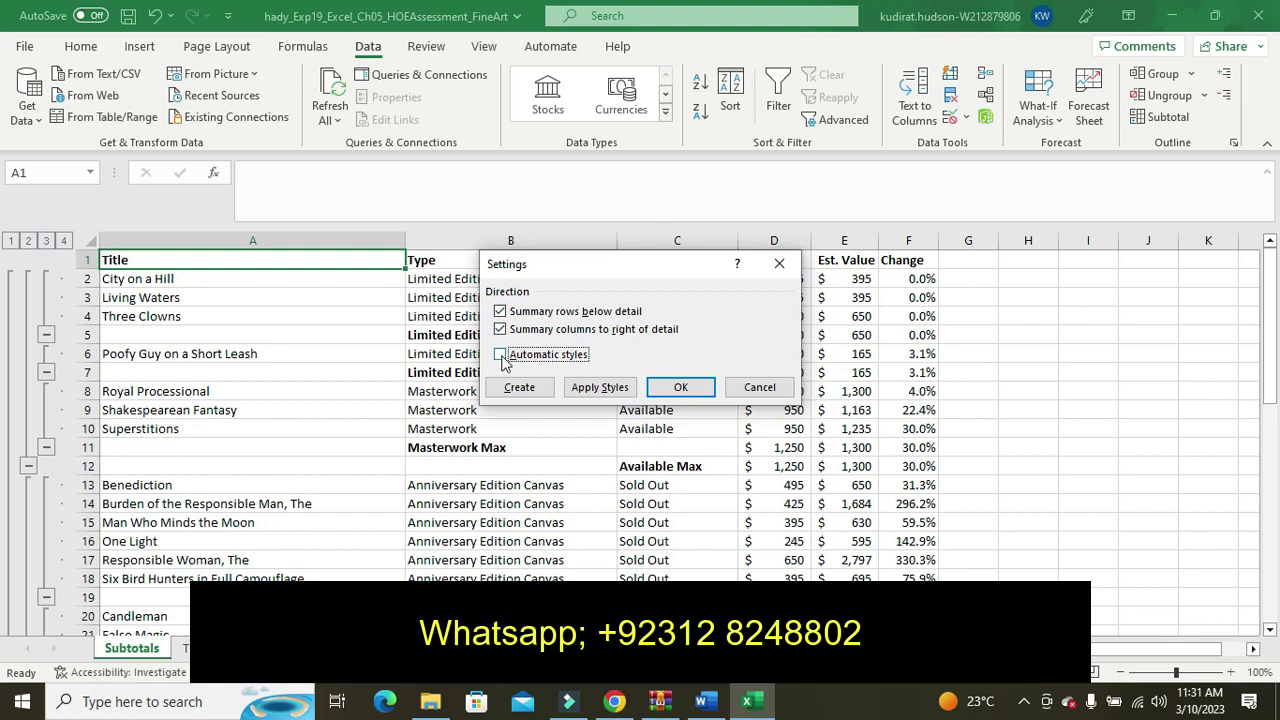
pyautogui.click(502, 356)
pyautogui.click(597, 392)
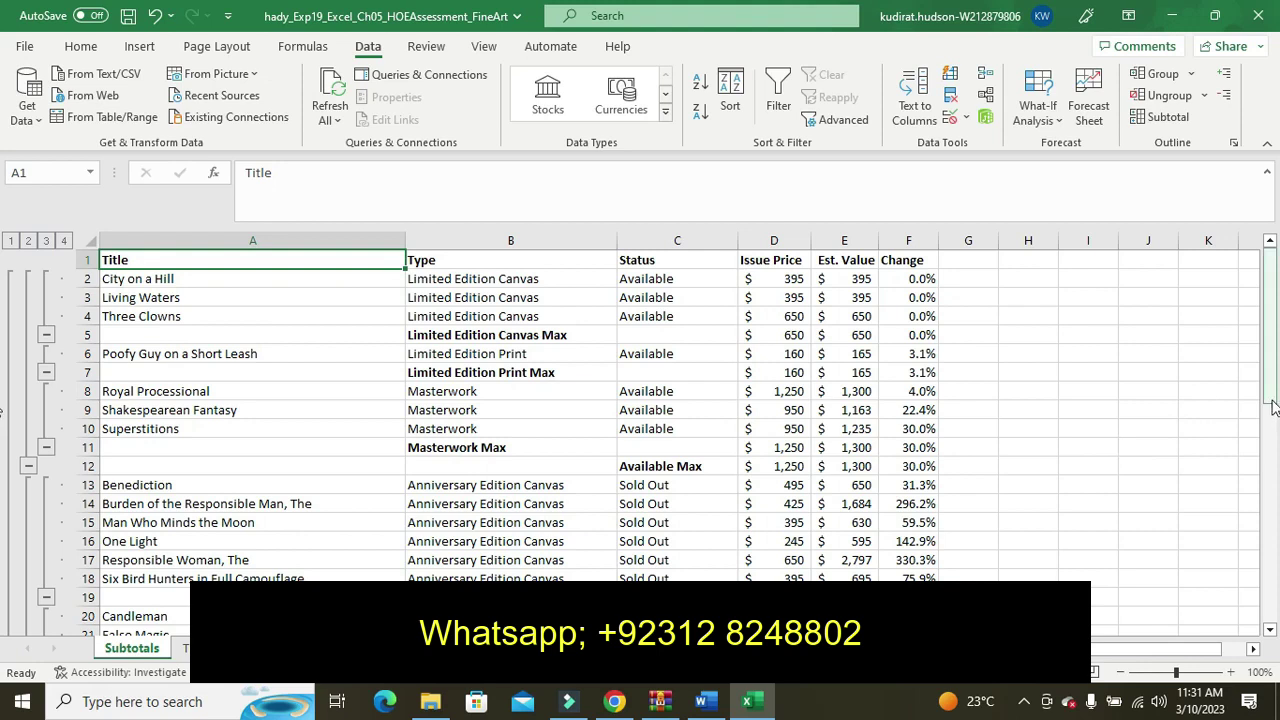
# Collapse the sold-out Limited Edition Print, Smallwork Canvas Edition and Masterwork groups to their Max rows
pyautogui.moveTo(1272, 404); pyautogui.dragTo(1275, 573)
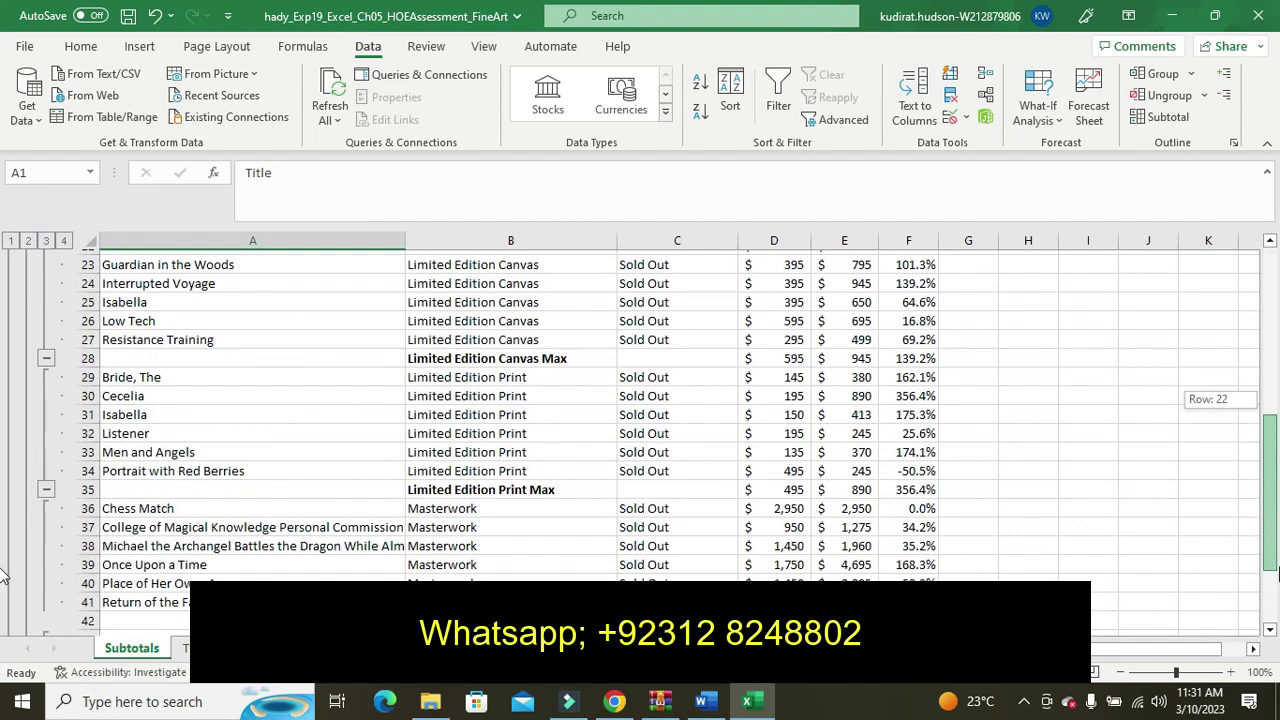
pyautogui.moveTo(1275, 573); pyautogui.dragTo(1277, 653)
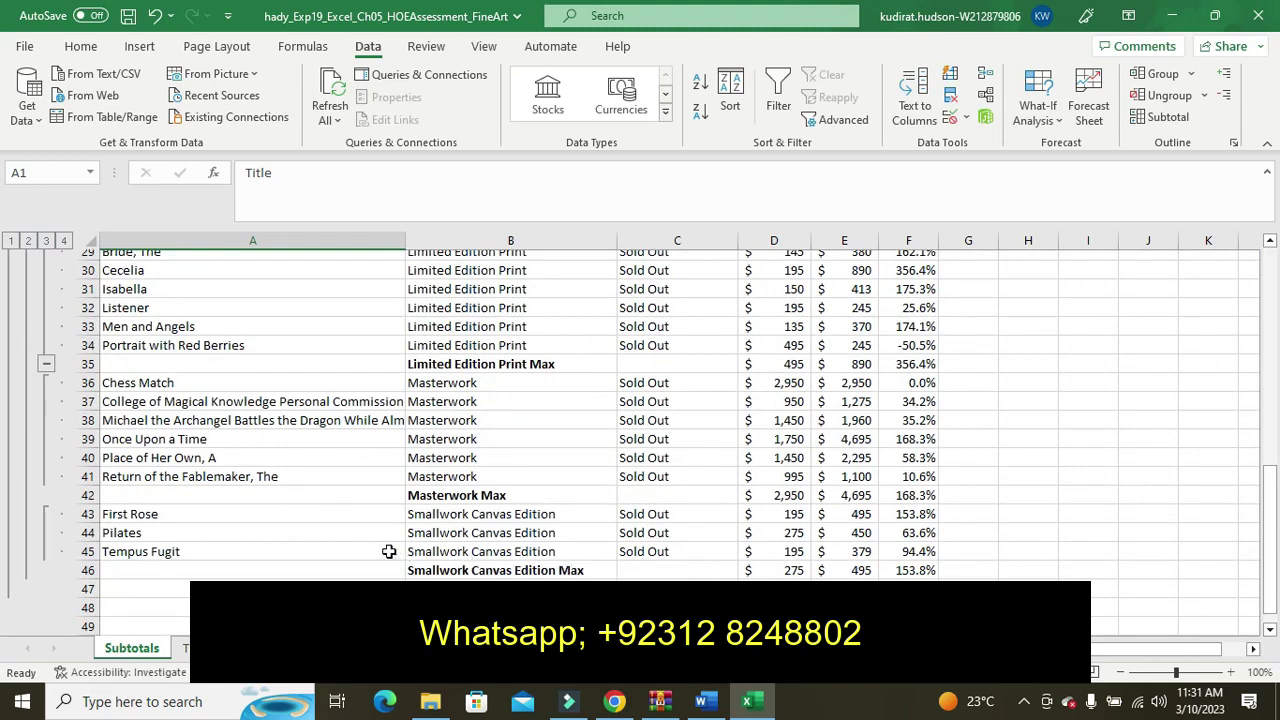
pyautogui.click(46, 364)
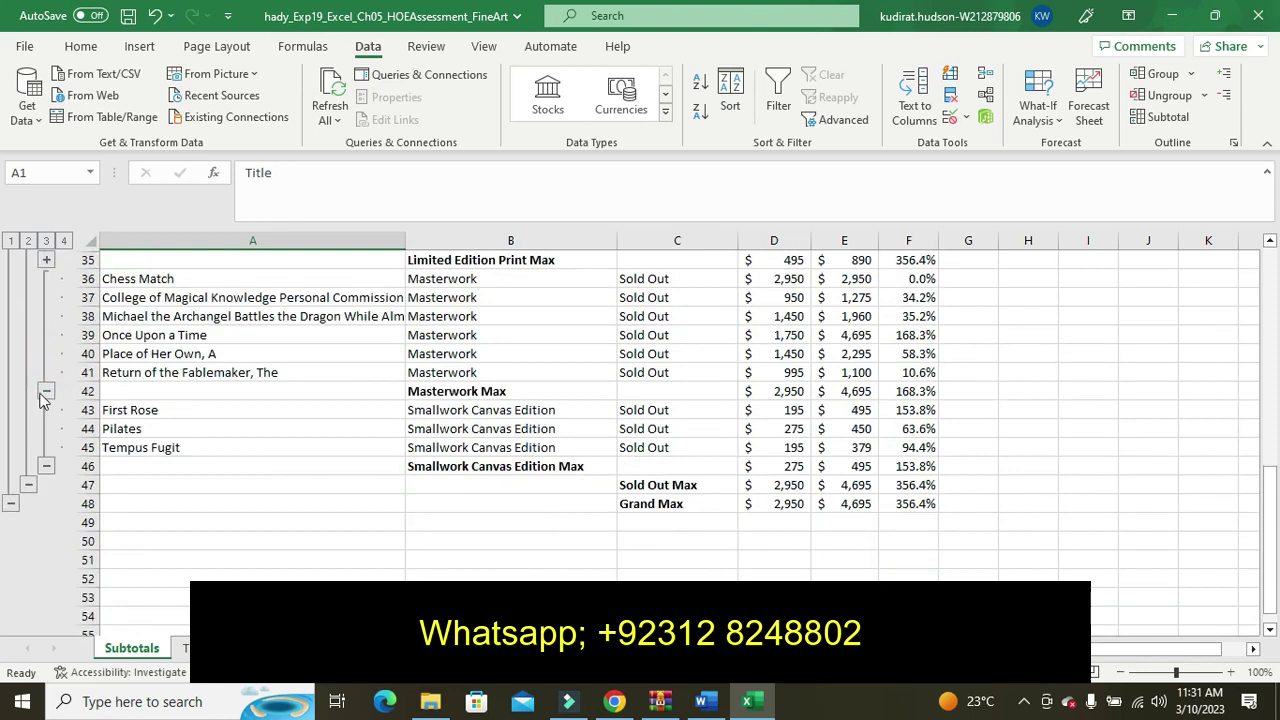
pyautogui.click(46, 468)
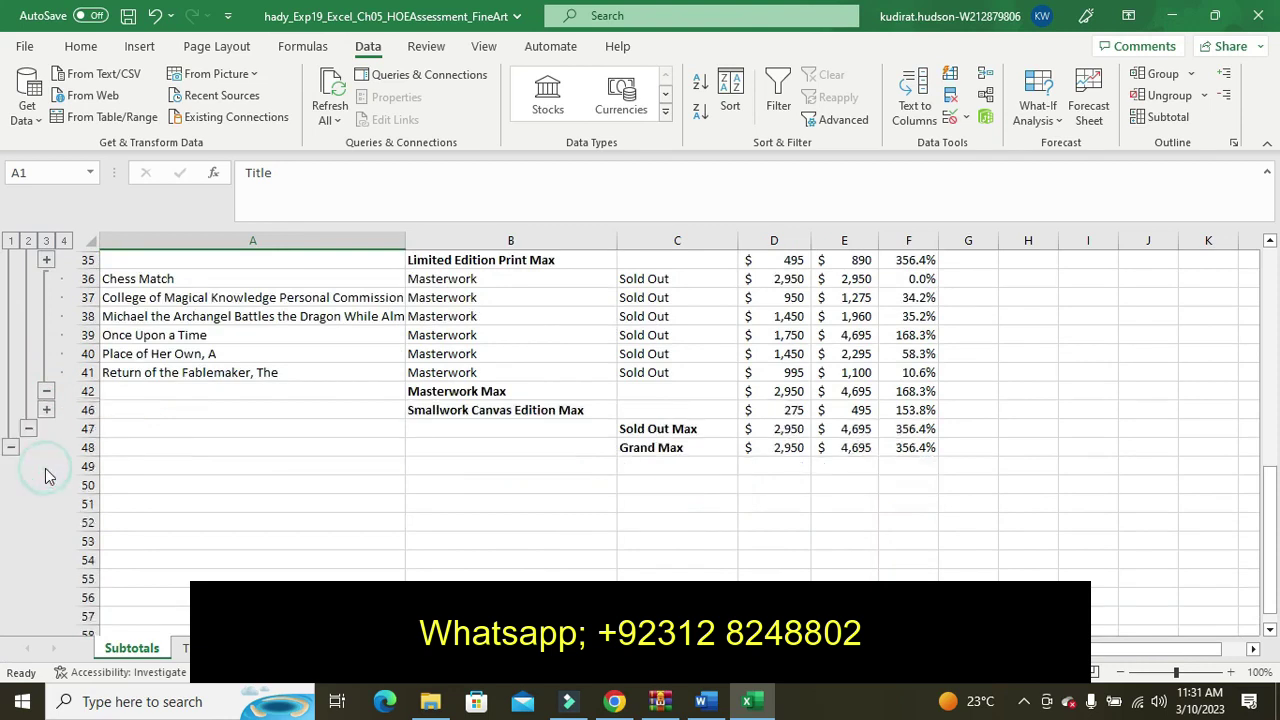
pyautogui.click(45, 396)
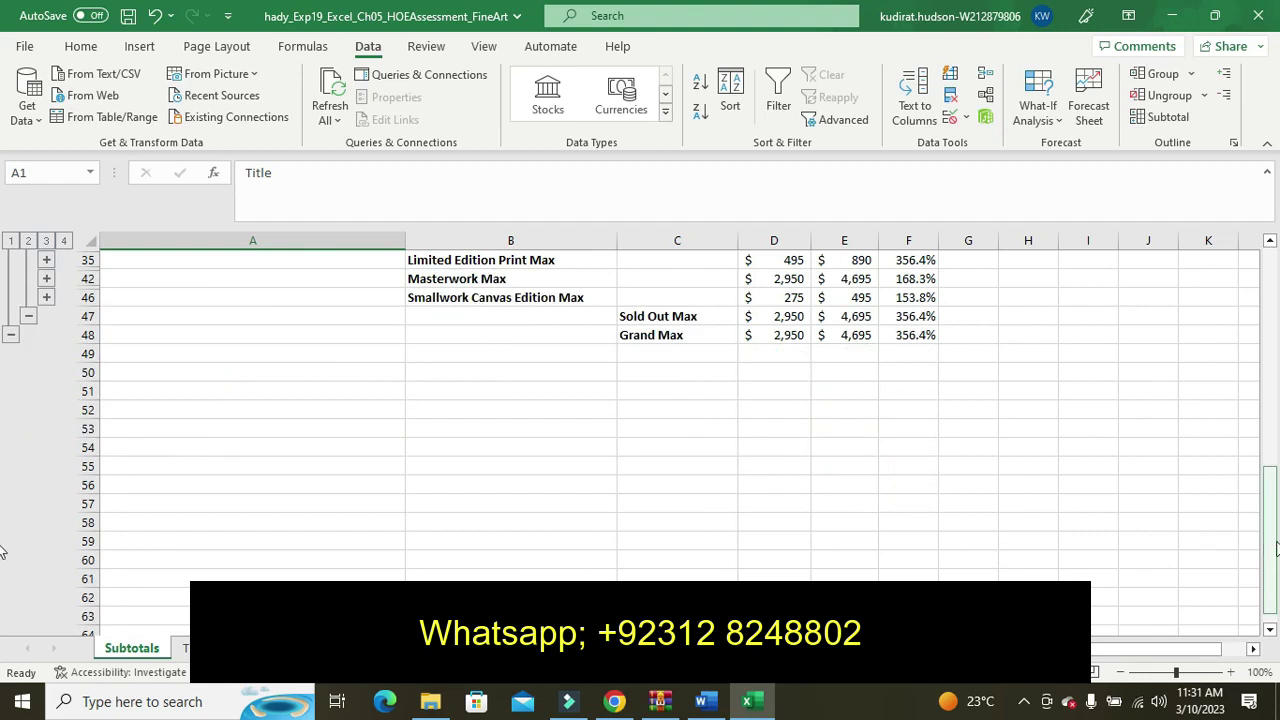
# Collapse the sold-out Limited Edition Canvas and Anniversary Edition Canvas groups to their Max rows
pyautogui.moveTo(1275, 548); pyautogui.dragTo(1277, 432)
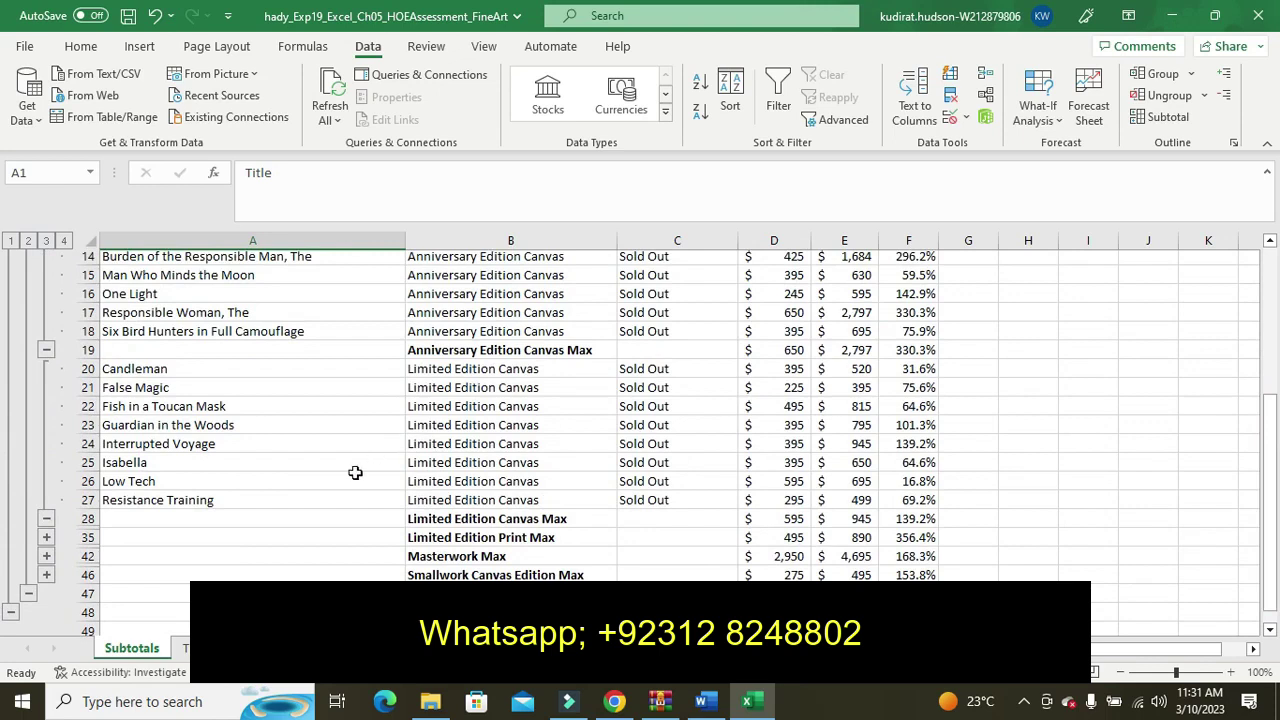
pyautogui.click(46, 520)
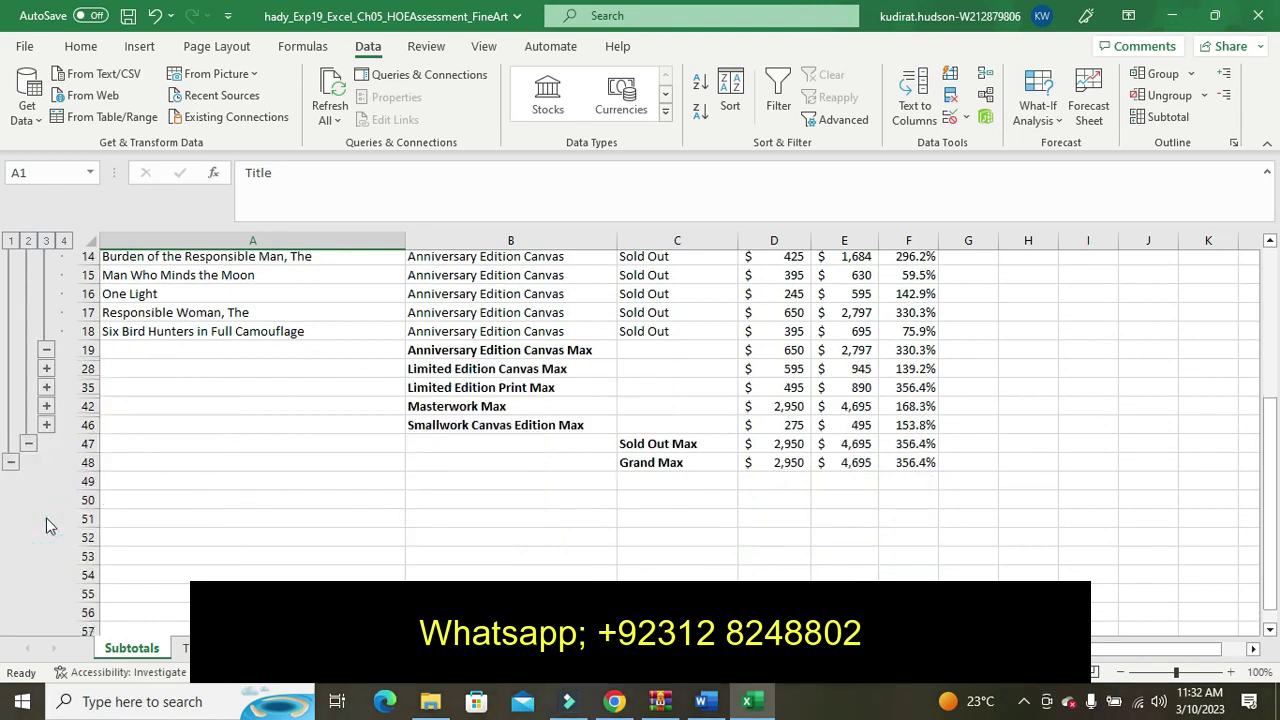
pyautogui.click(46, 349)
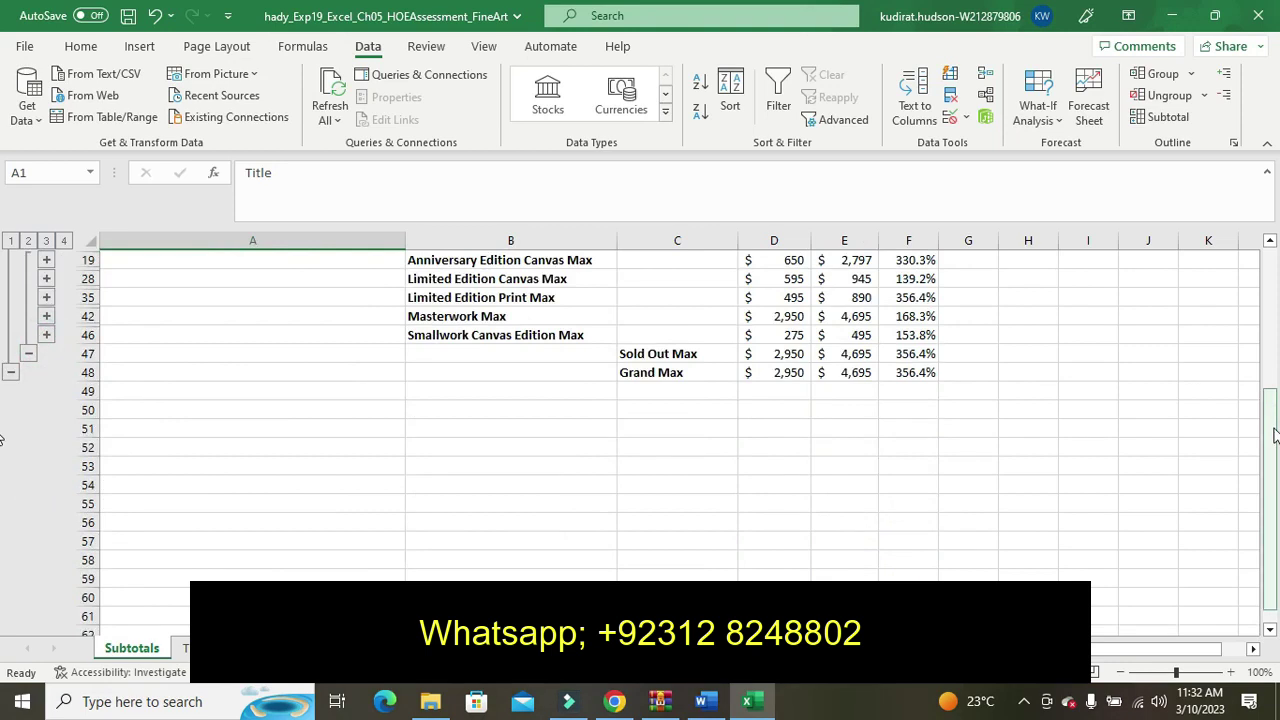
# Collapse the Available Masterwork, Limited Edition Print and Limited Edition Canvas detail rows
pyautogui.moveTo(1274, 434); pyautogui.dragTo(1278, 312)
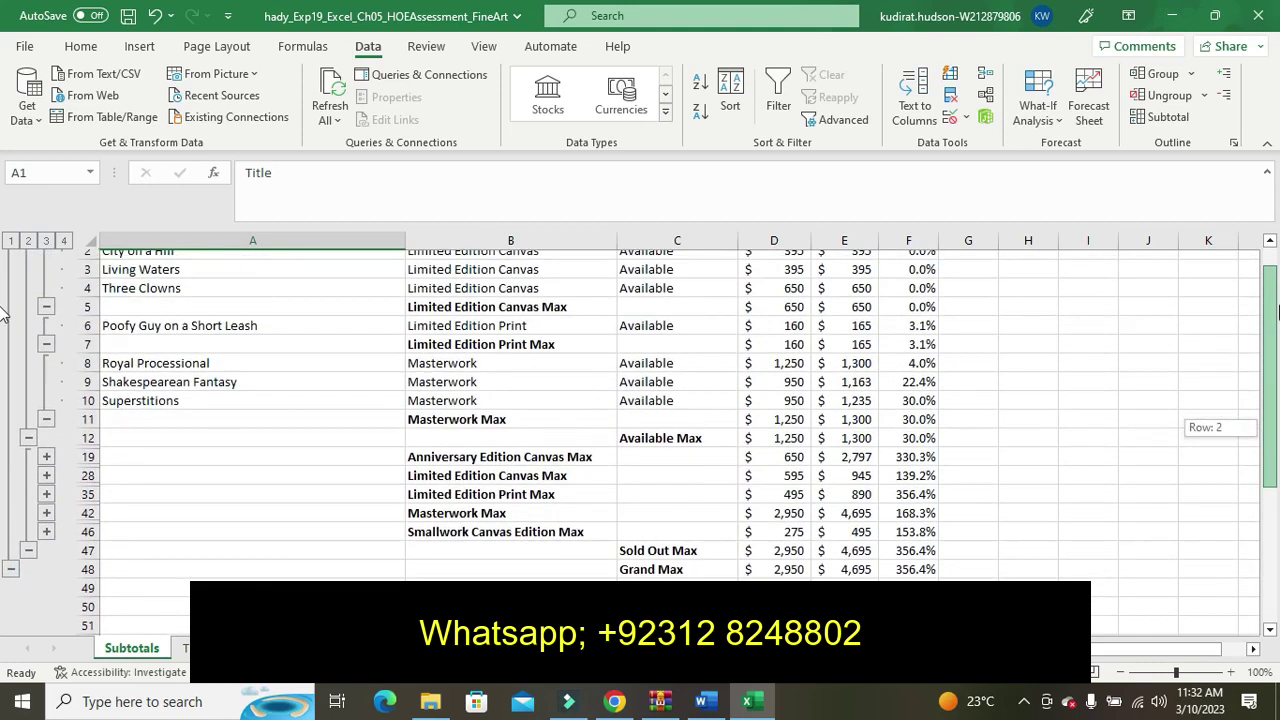
pyautogui.moveTo(1278, 312); pyautogui.dragTo(1272, 287)
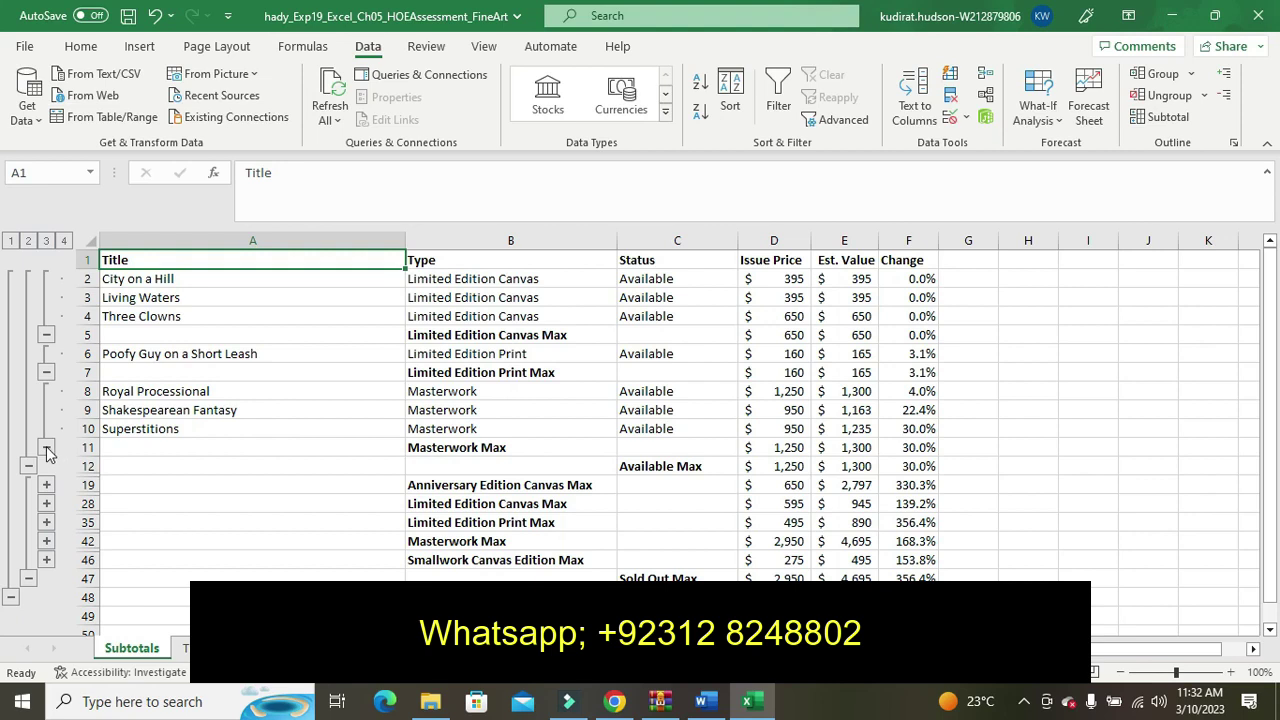
pyautogui.click(46, 448)
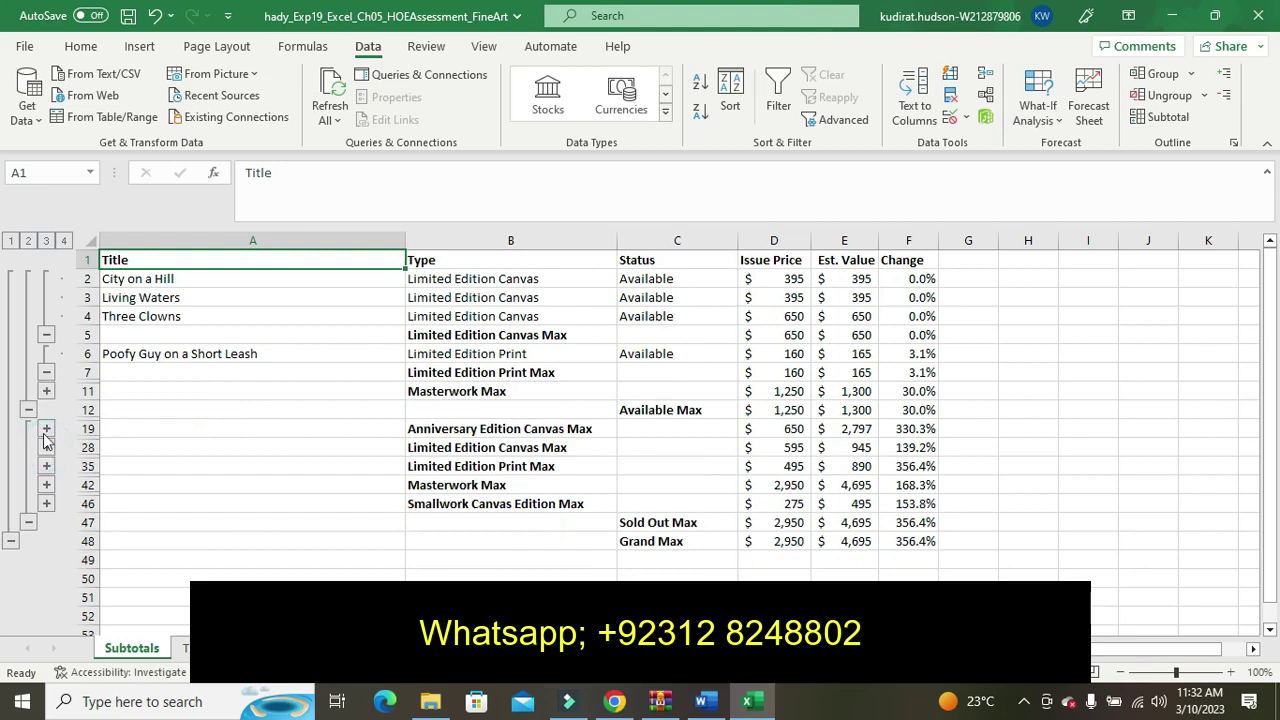
pyautogui.click(46, 372)
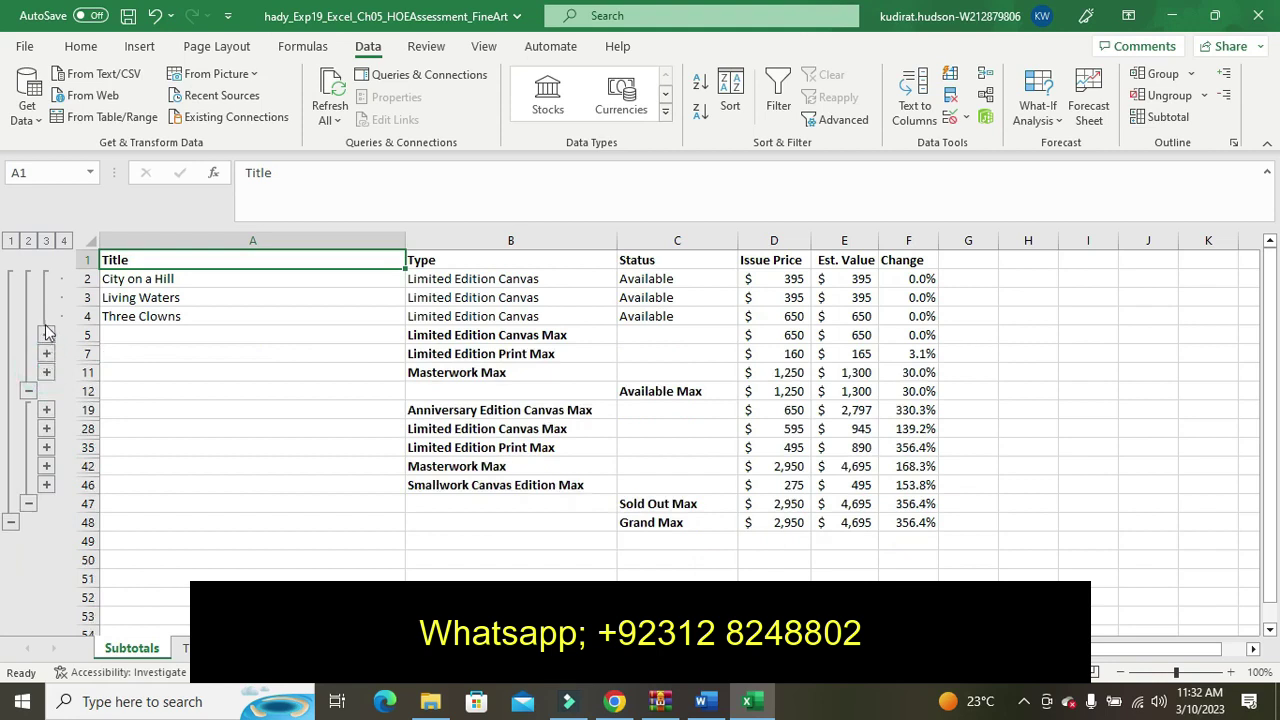
pyautogui.click(46, 334)
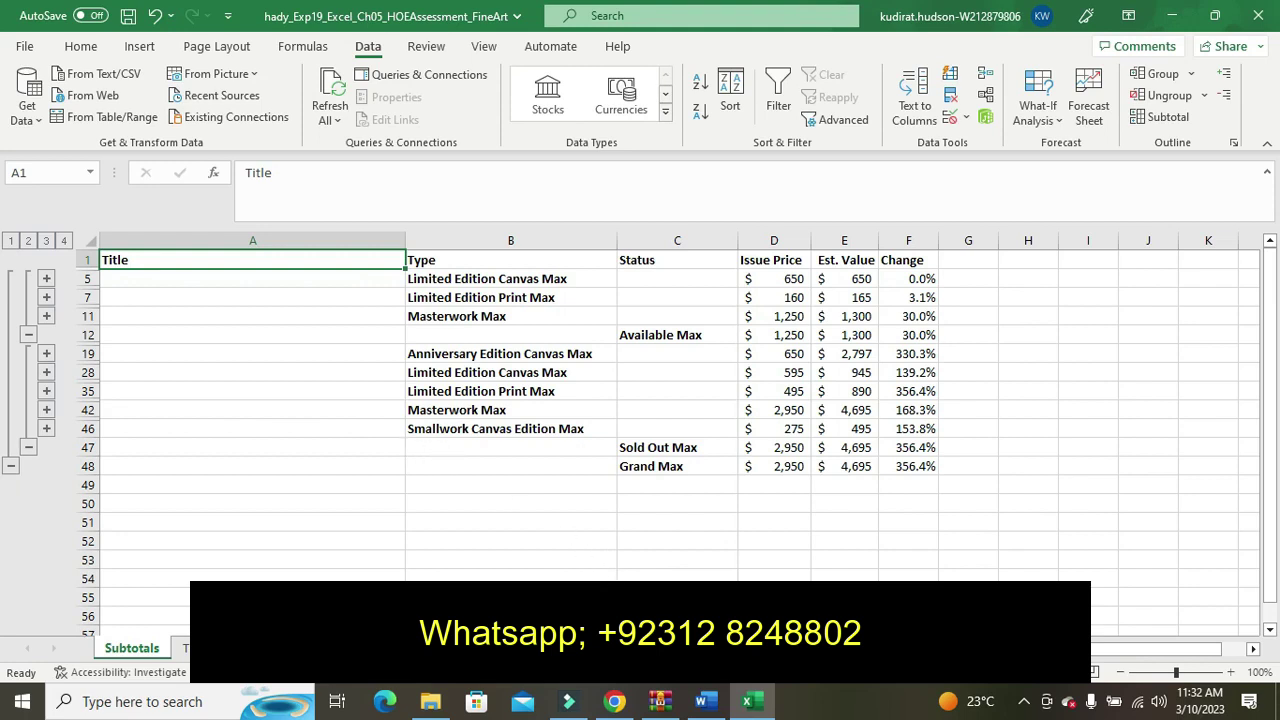
pyautogui.click(701, 705)
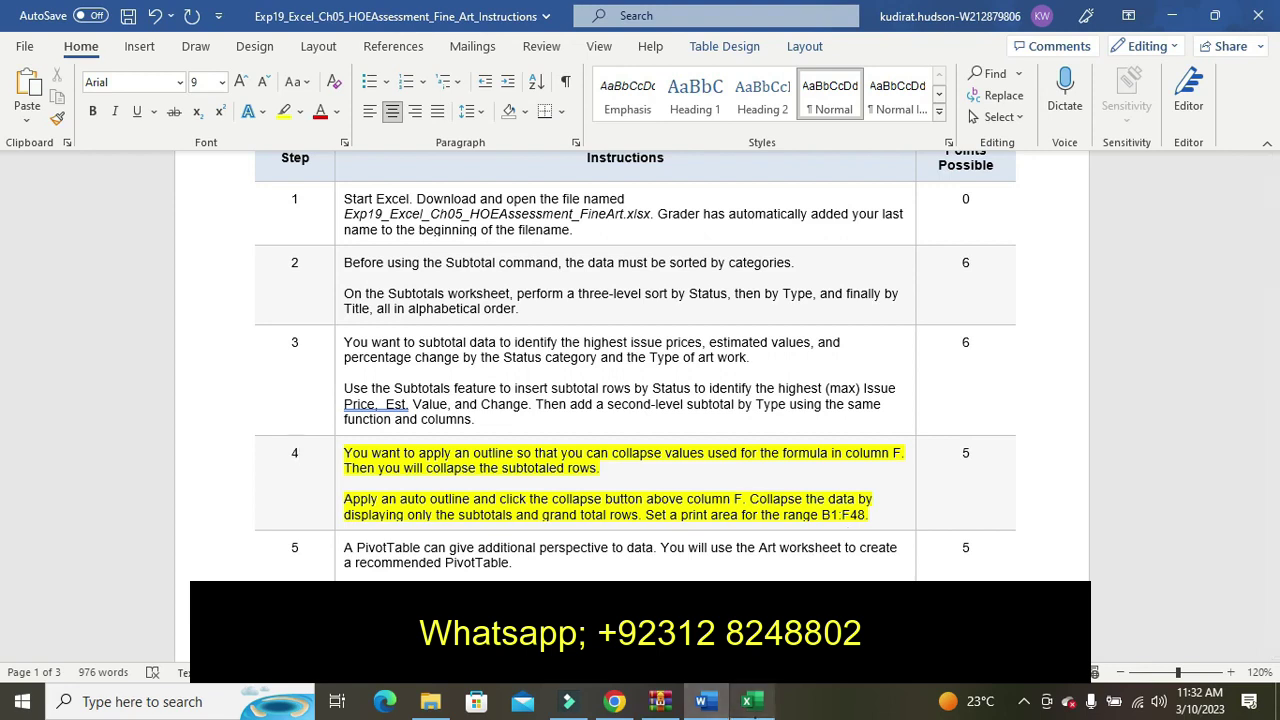
pyautogui.click(752, 705)
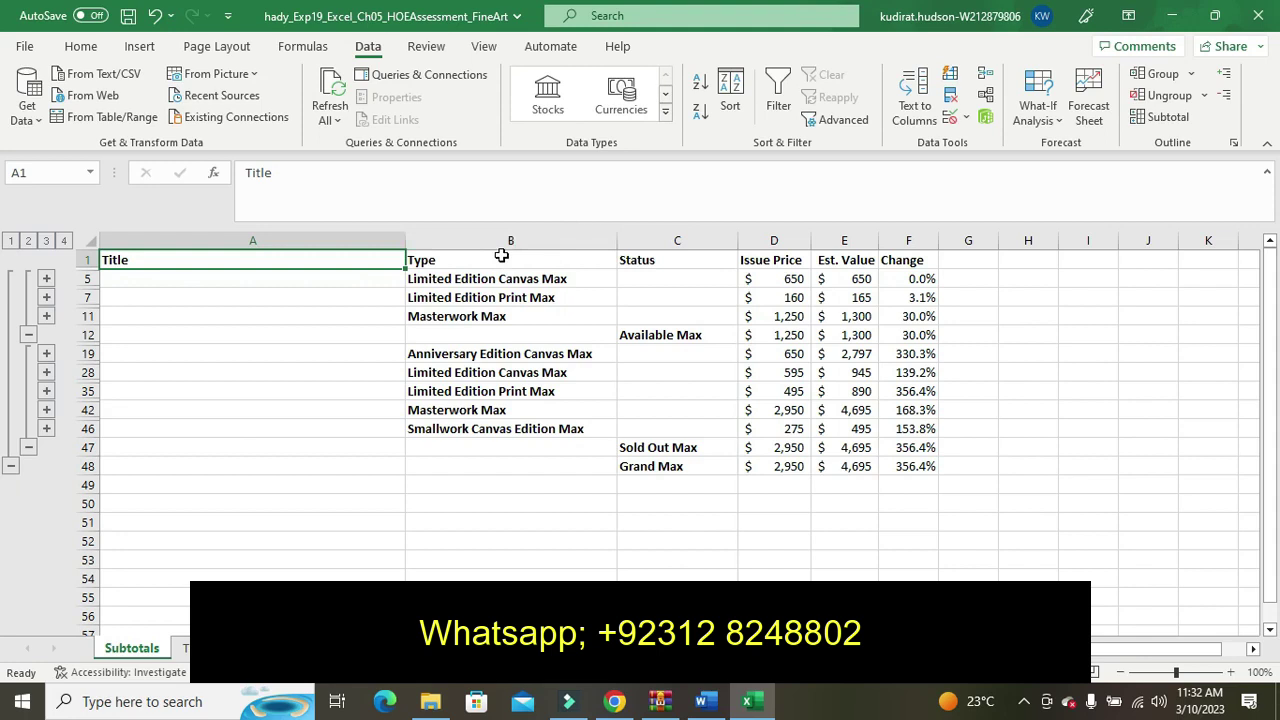
# Select B1:F48 on the Subtotals sheet, checking Word's instructions before returning to Excel
pyautogui.click(501, 257)
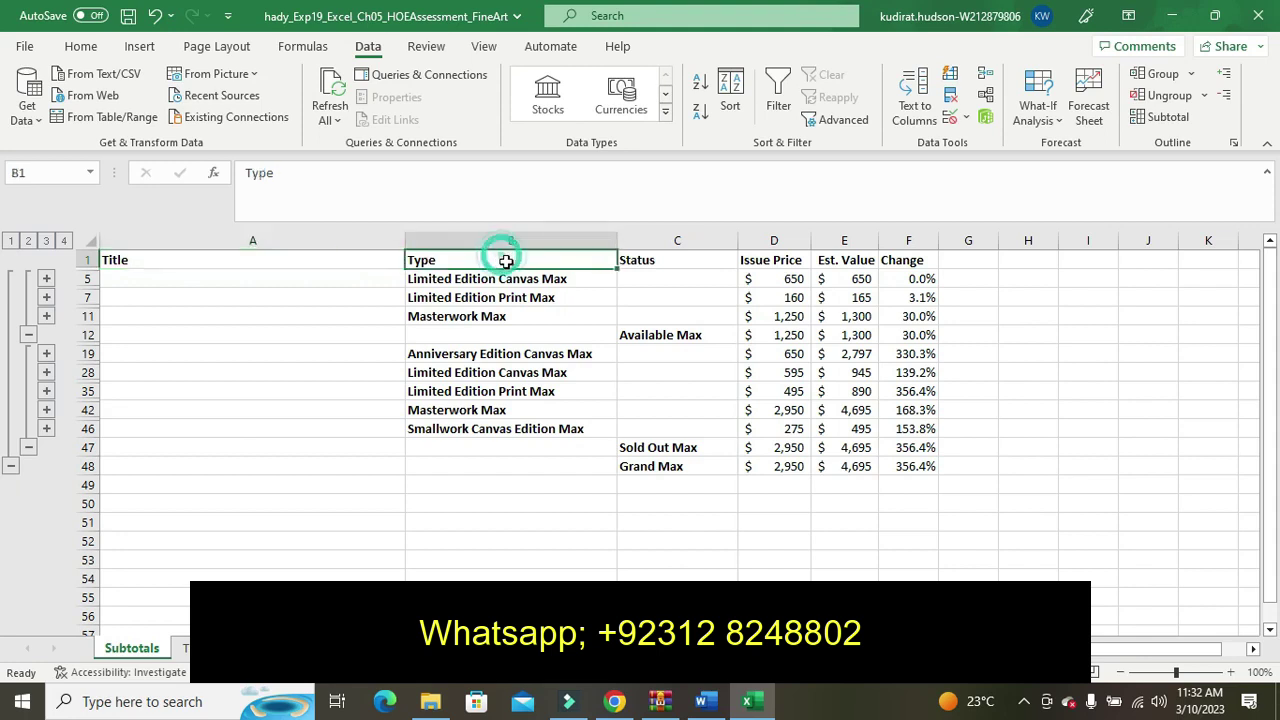
pyautogui.moveTo(511, 273)
pyautogui.mouseDown()
pyautogui.moveTo(665, 364)
pyautogui.moveTo(752, 391)
pyautogui.moveTo(830, 449)
pyautogui.mouseUp()
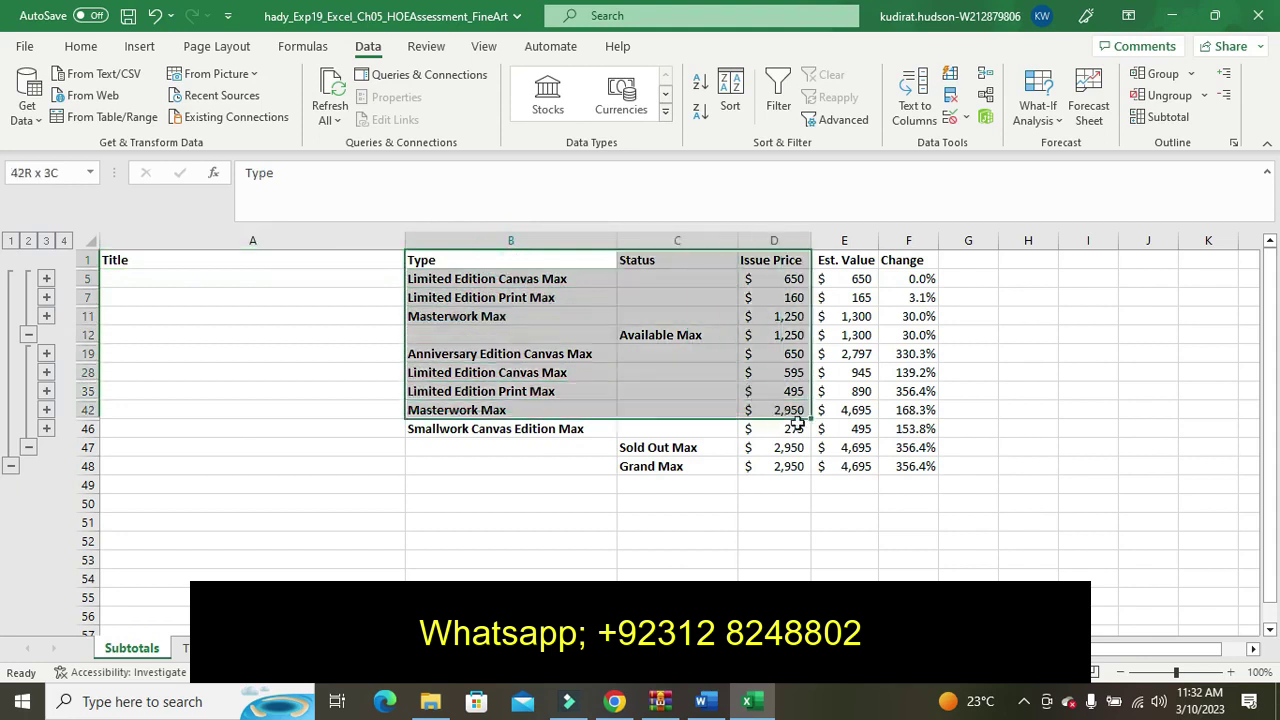
pyautogui.moveTo(830, 449); pyautogui.dragTo(885, 463)
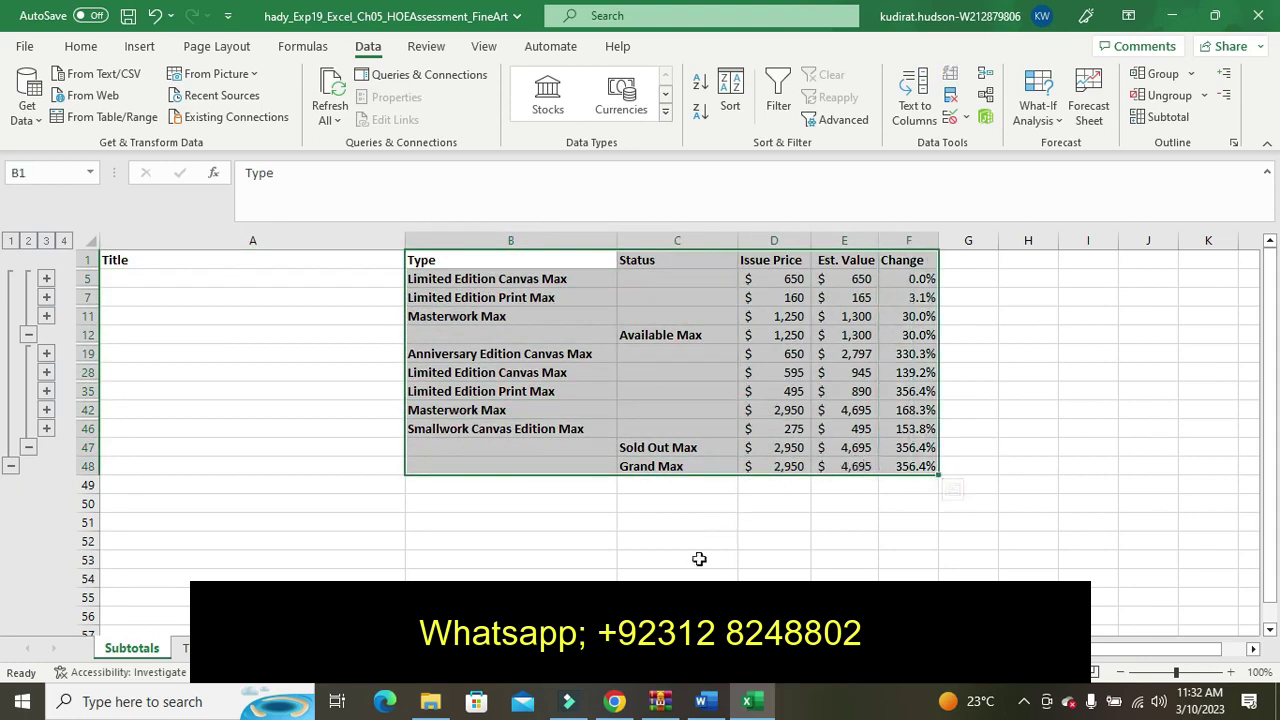
pyautogui.click(703, 708)
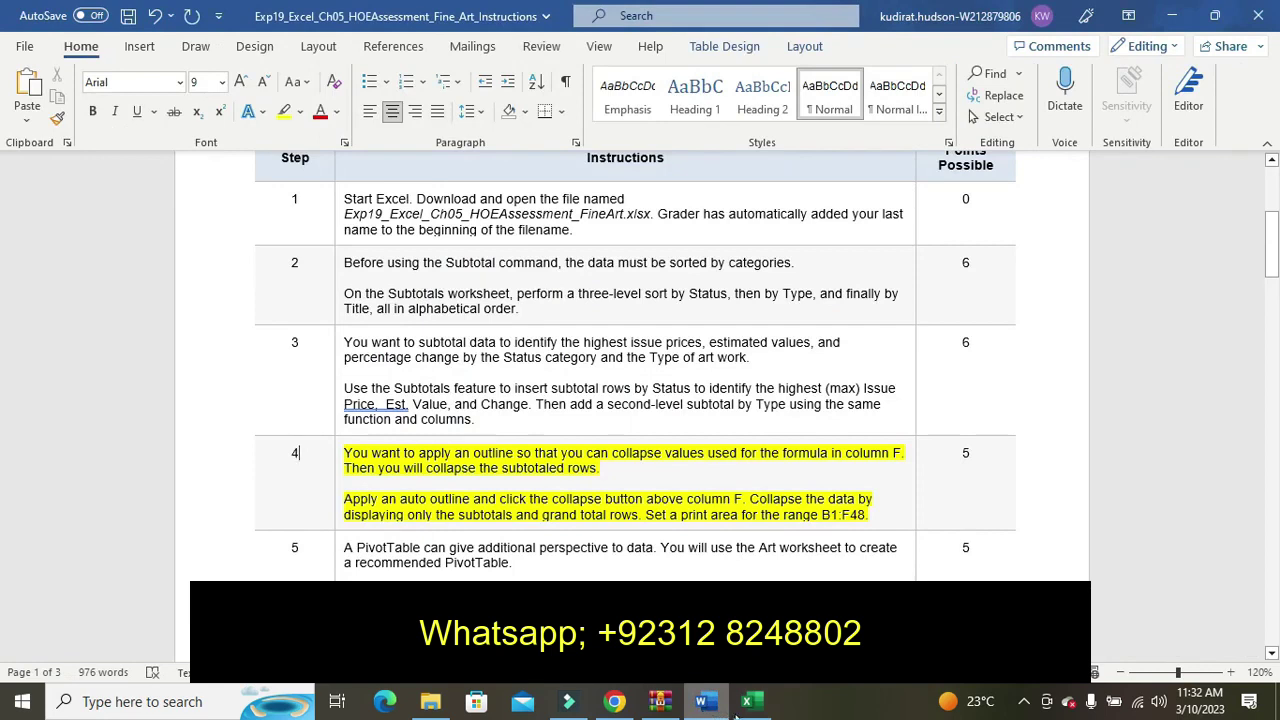
pyautogui.click(746, 705)
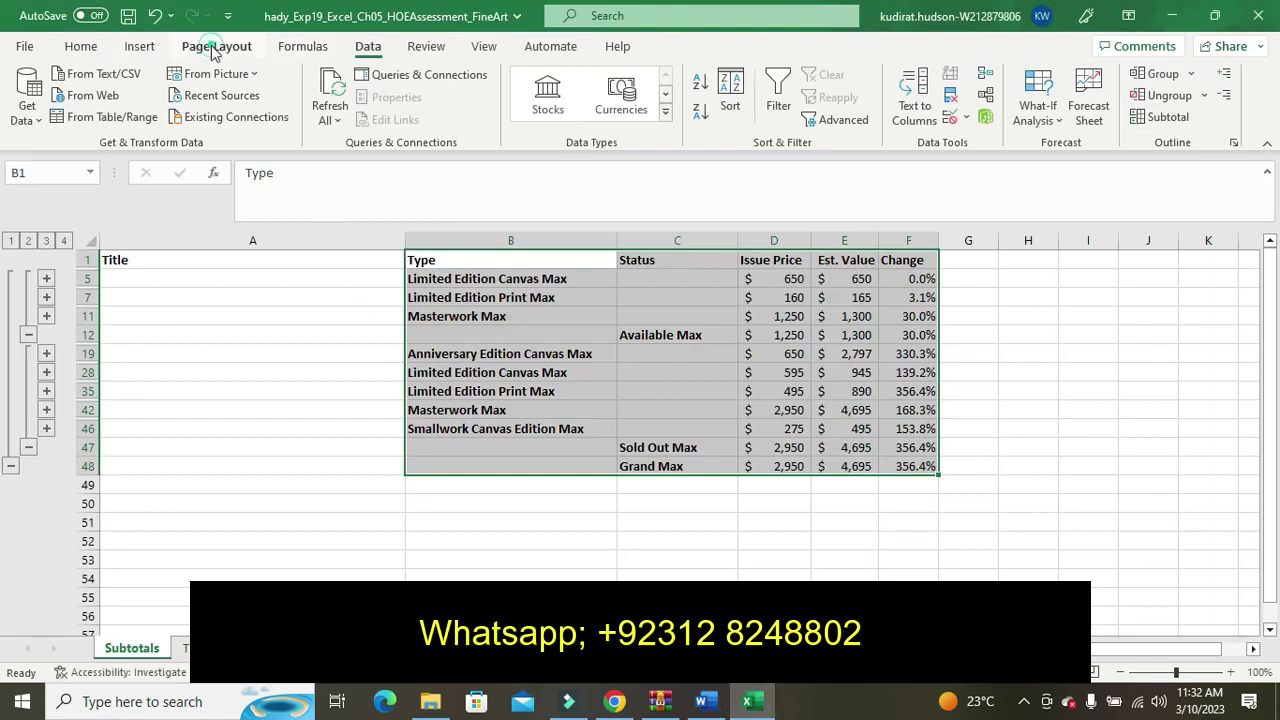
# Set the selected B1:F48 range as the print area from Page Layout
pyautogui.click(213, 50)
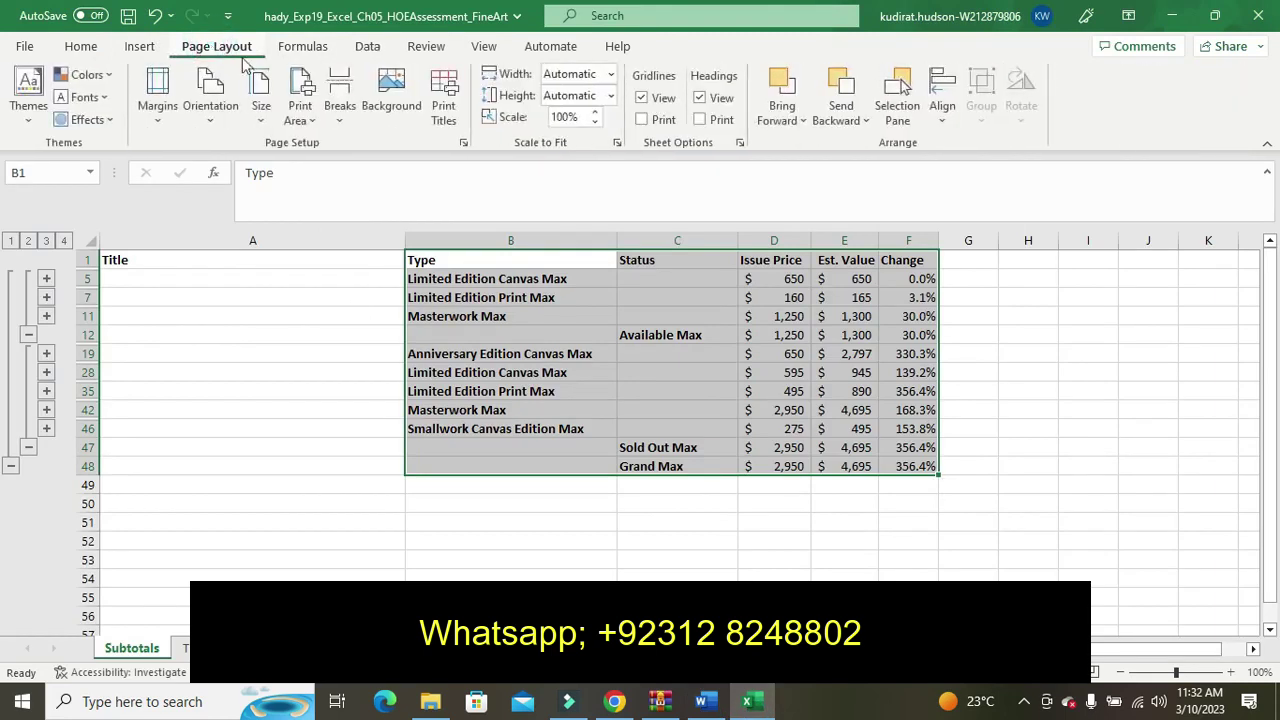
pyautogui.click(316, 120)
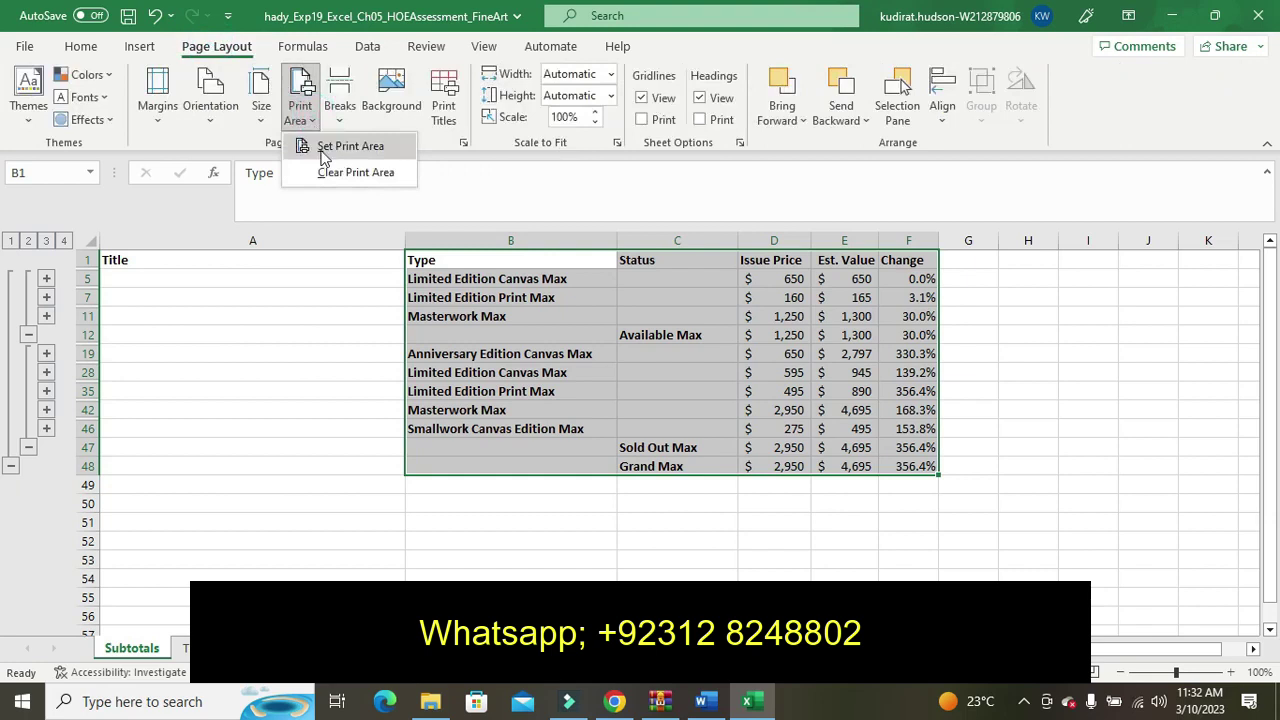
pyautogui.click(323, 150)
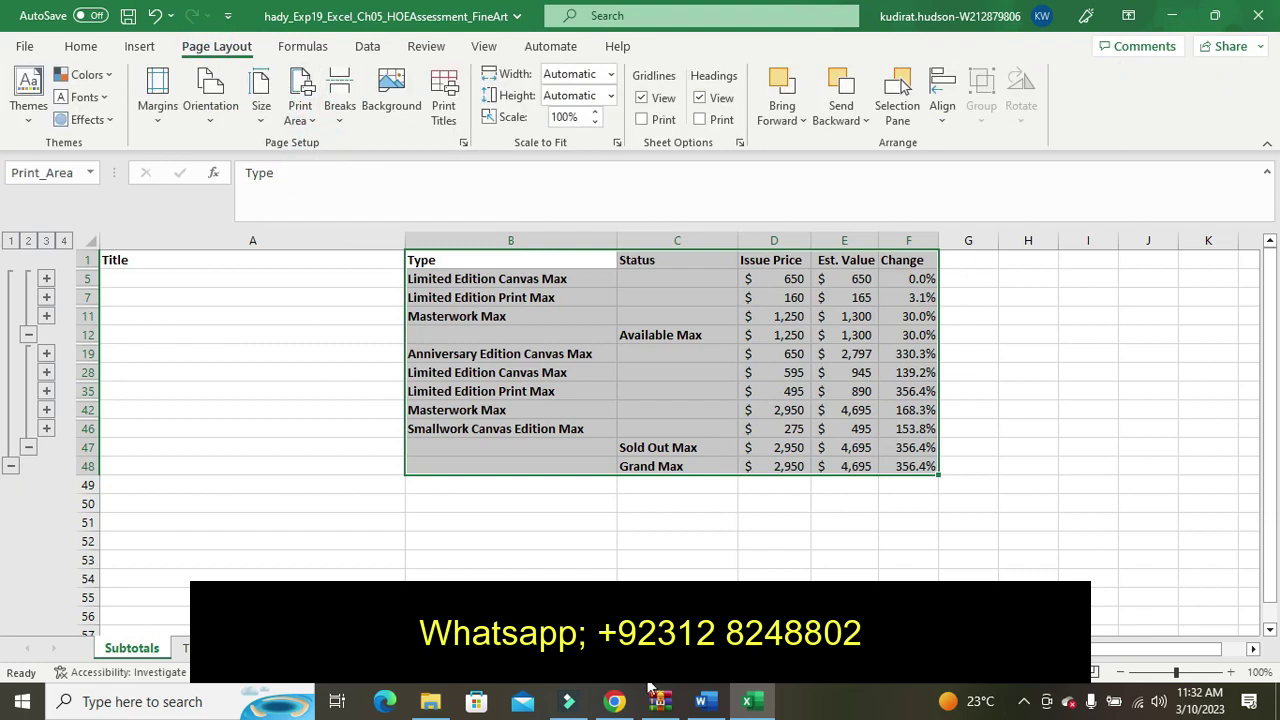
# In Word, save the instructions and remove step 4's yellow highlight
pyautogui.click(707, 707)
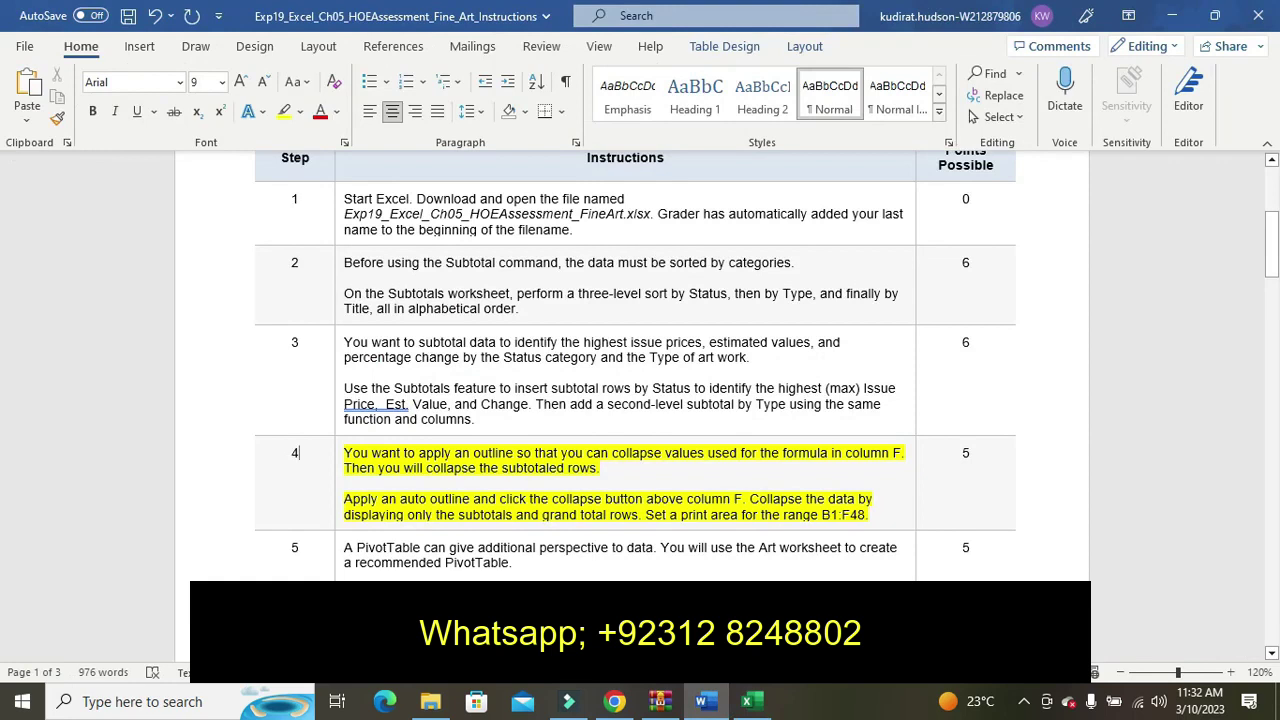
pyautogui.hotkey('ctrl', 's')
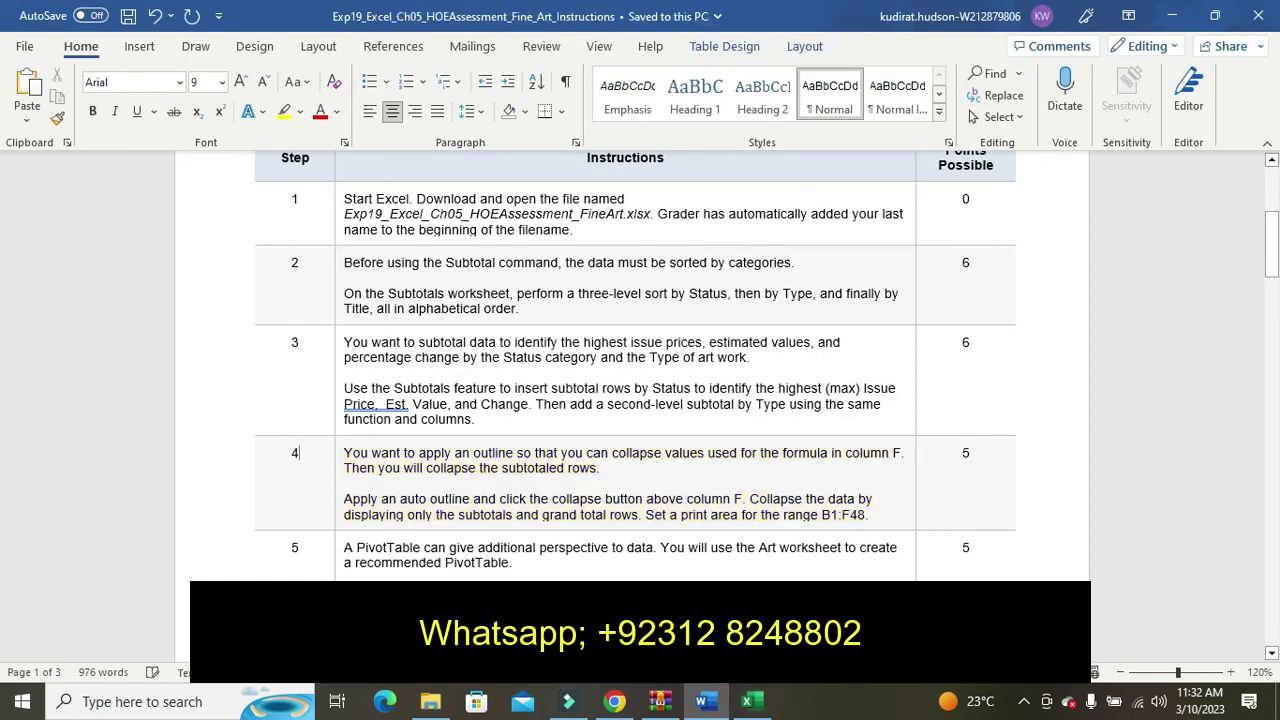
pyautogui.hotkey('ctrl', 'z')
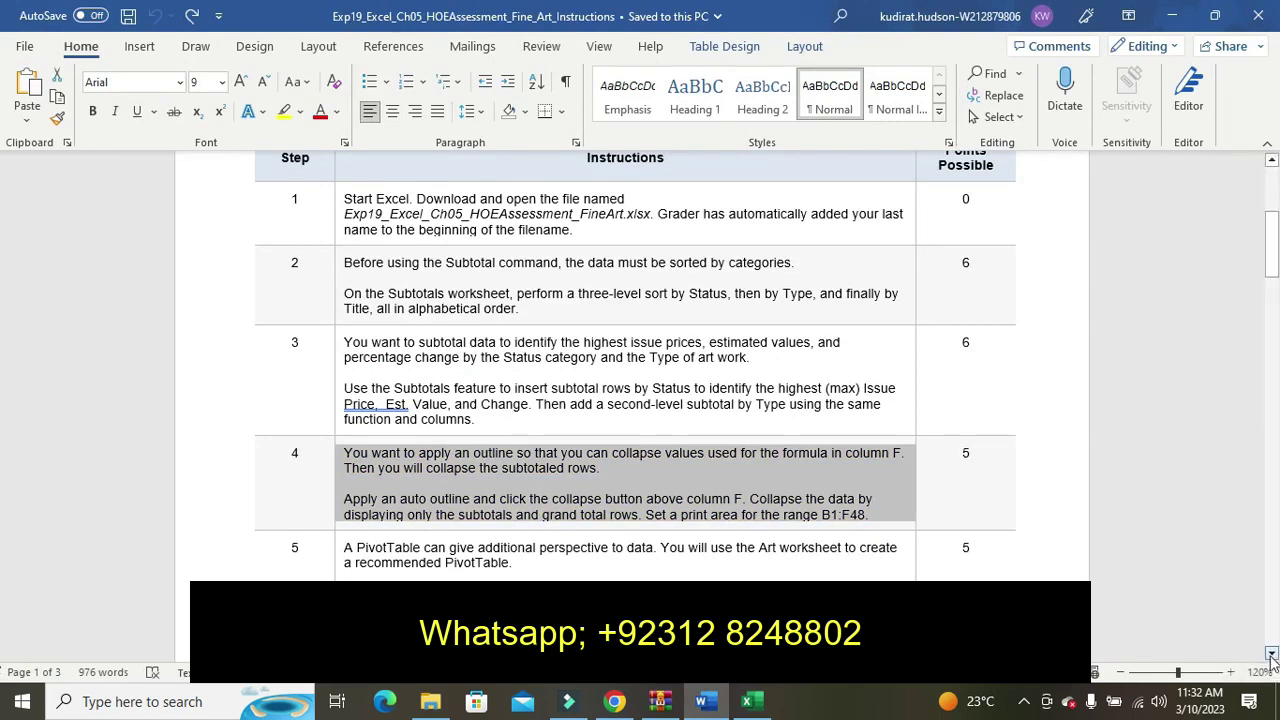
# Highlight step 5's PivotTable instructions in yellow
pyautogui.click(1271, 655)
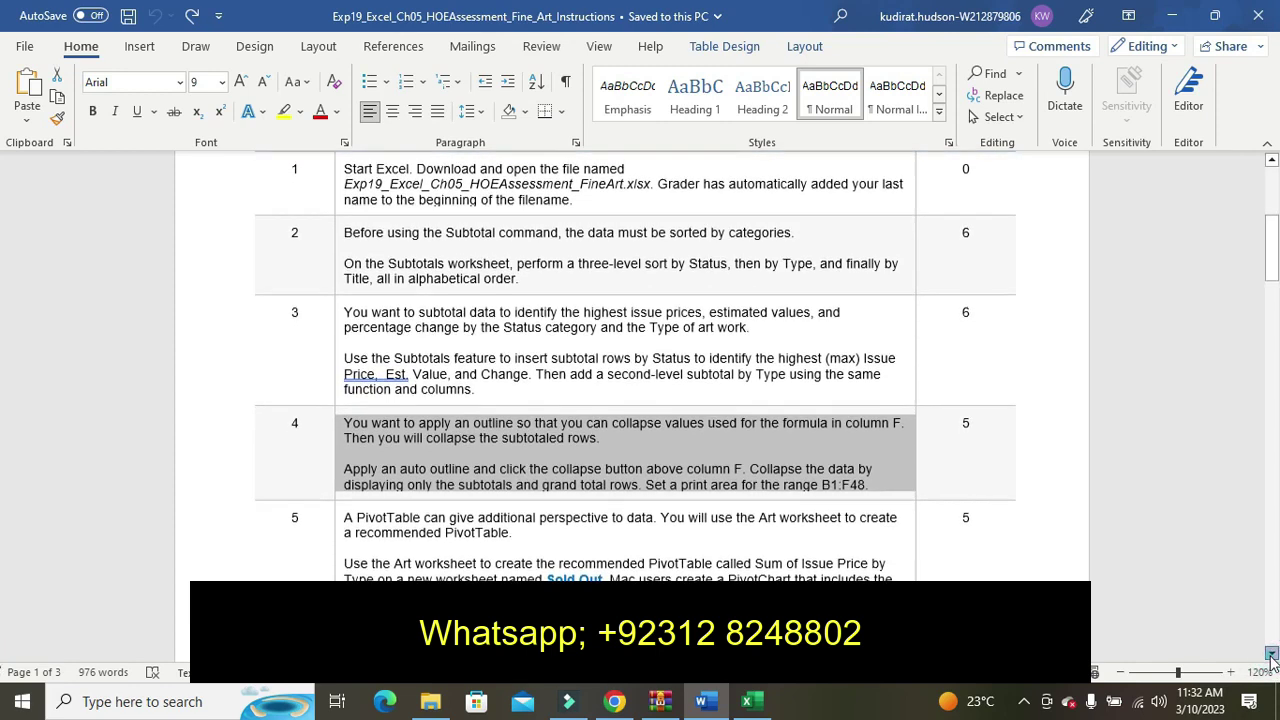
pyautogui.click(1271, 655)
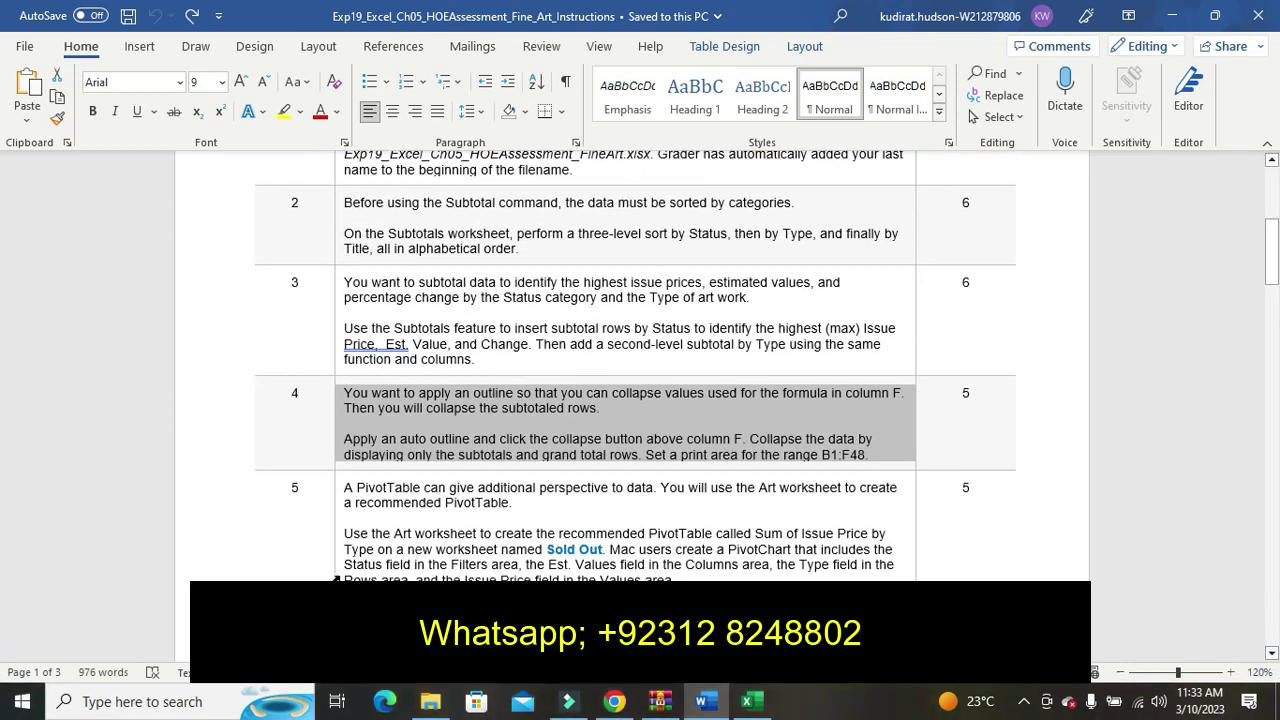
pyautogui.click(337, 578)
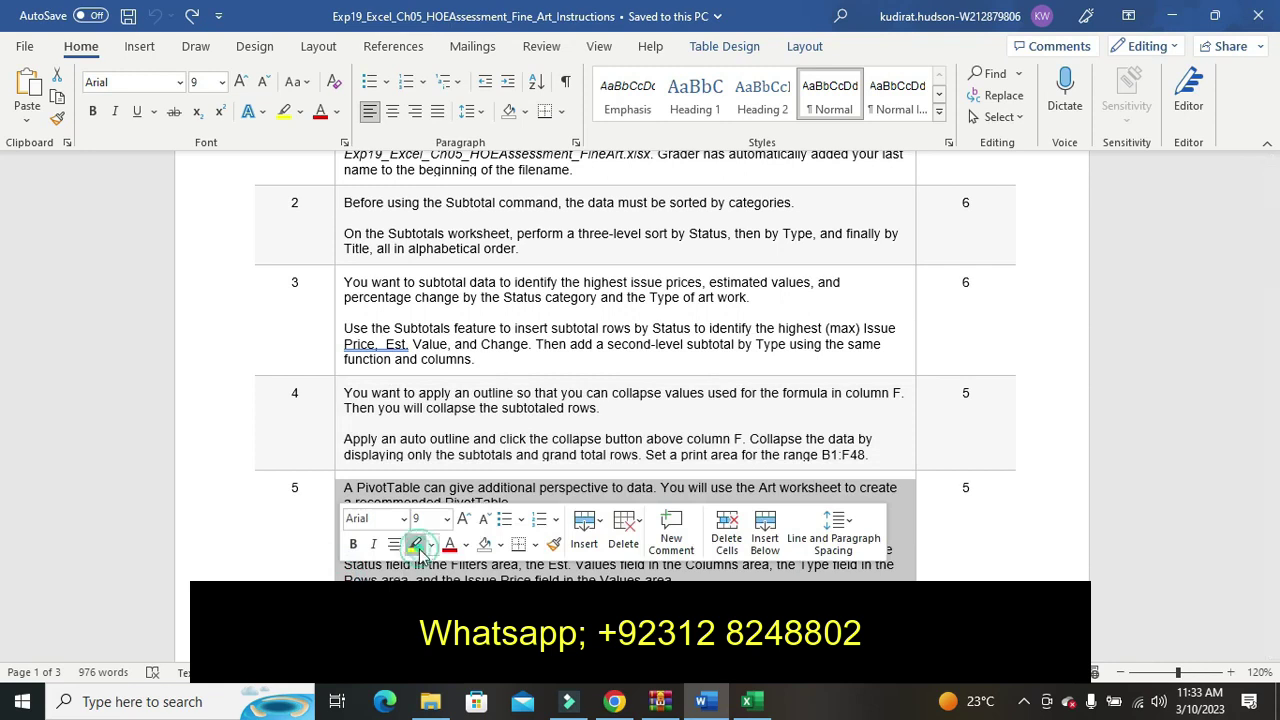
pyautogui.click(416, 545)
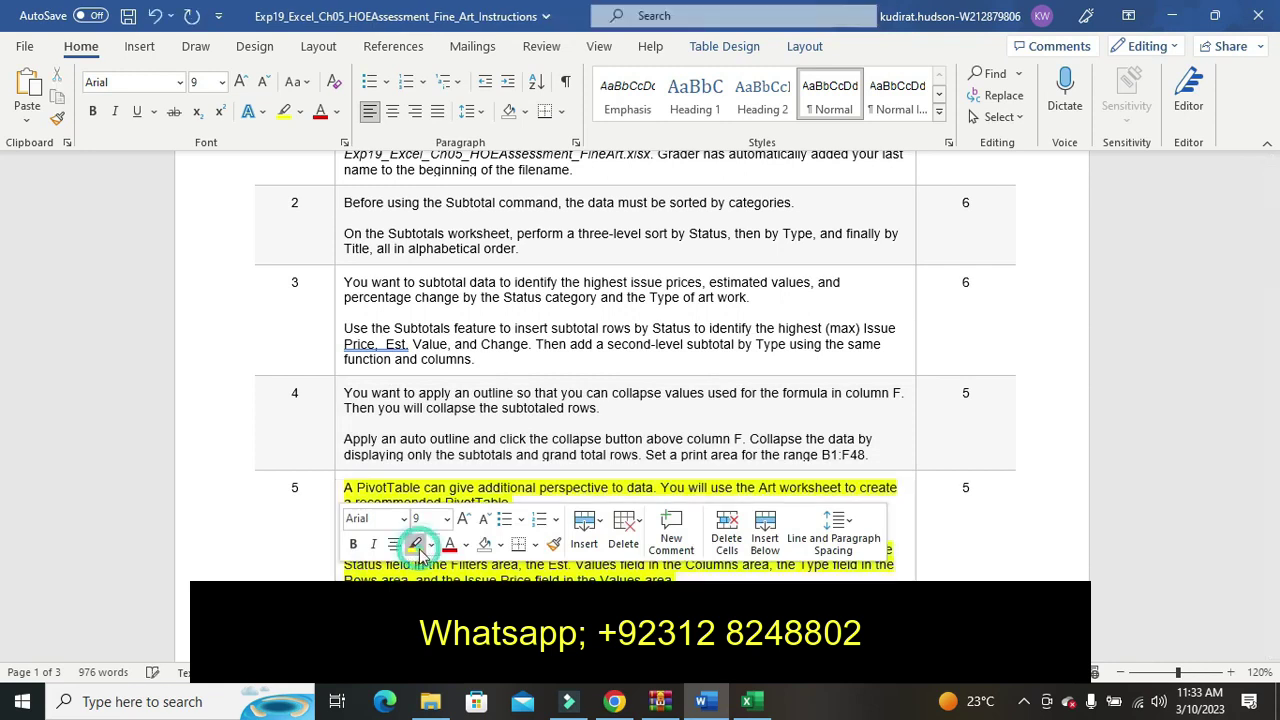
pyautogui.click(316, 575)
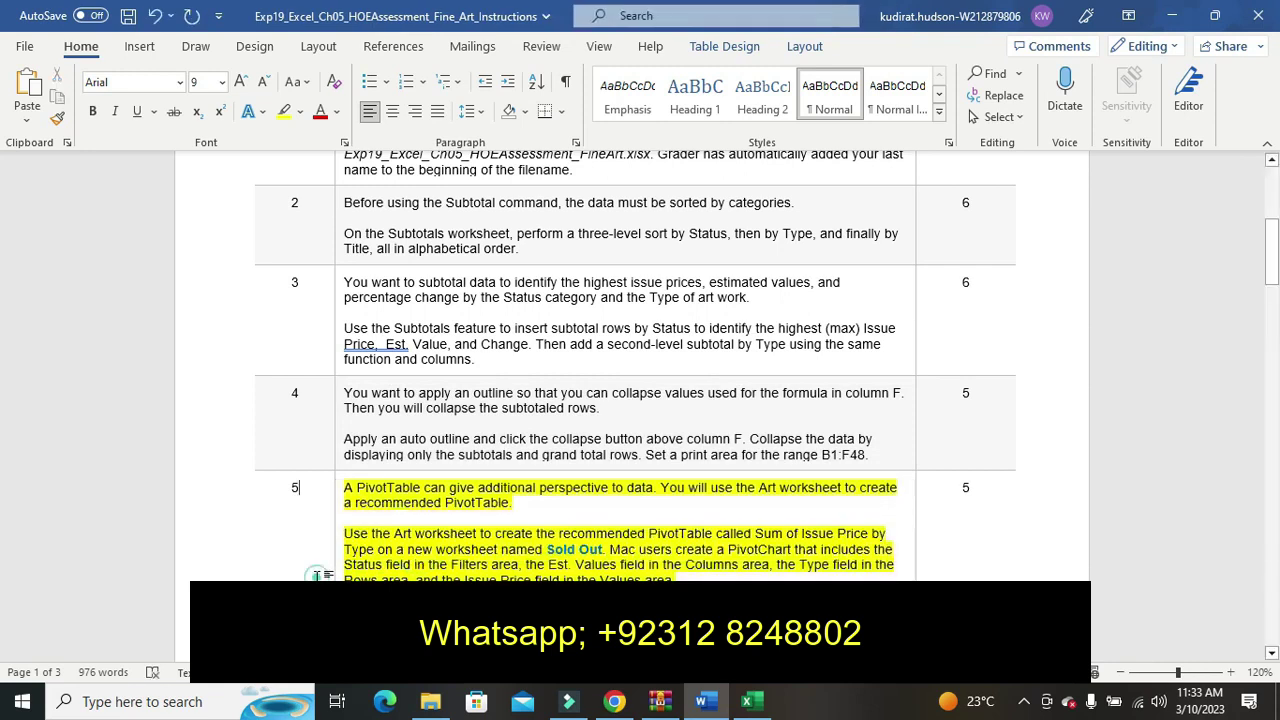
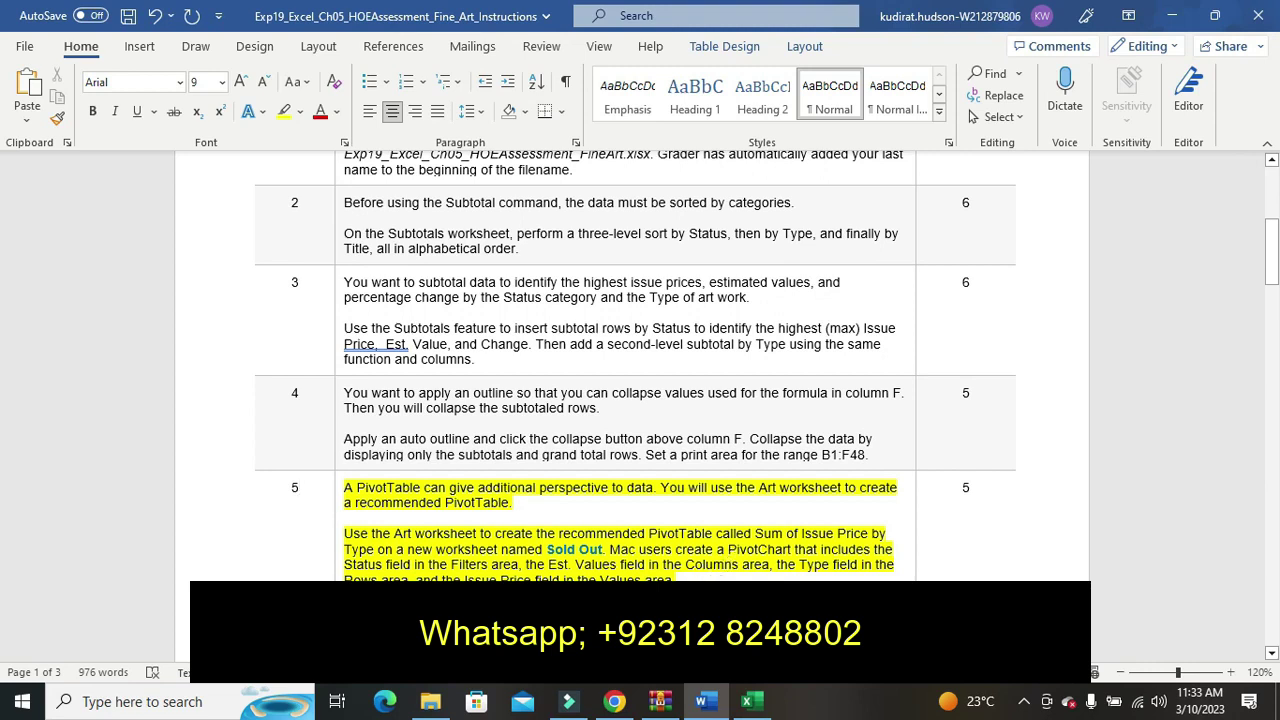
# In Excel, open Insert > PivotTable for the Art sheet's range A1:F37
pyautogui.click(748, 705)
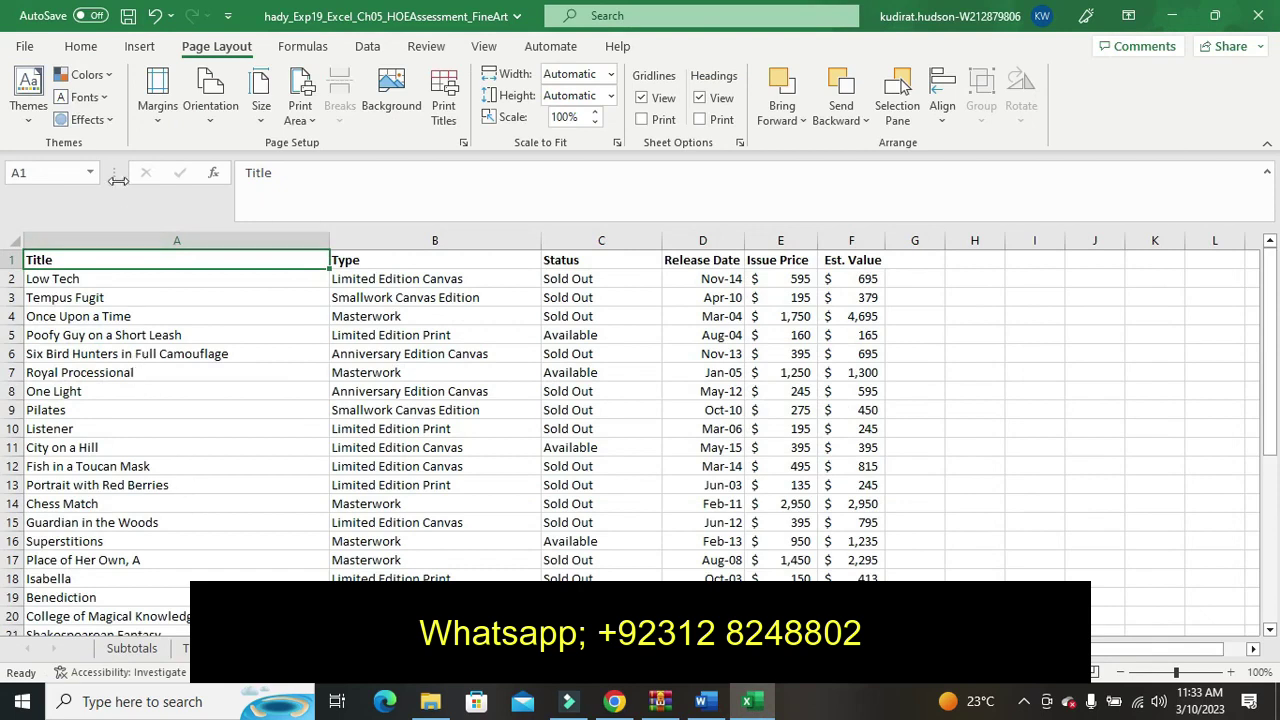
pyautogui.click(81, 48)
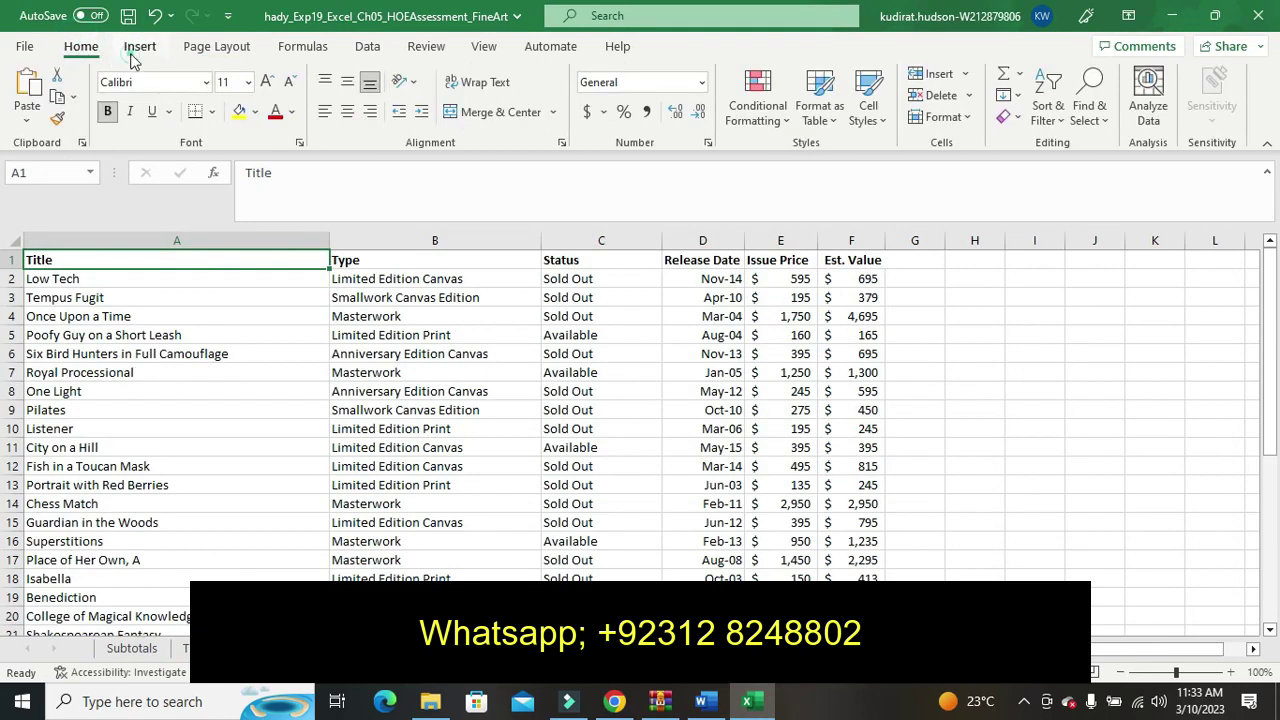
pyautogui.click(134, 50)
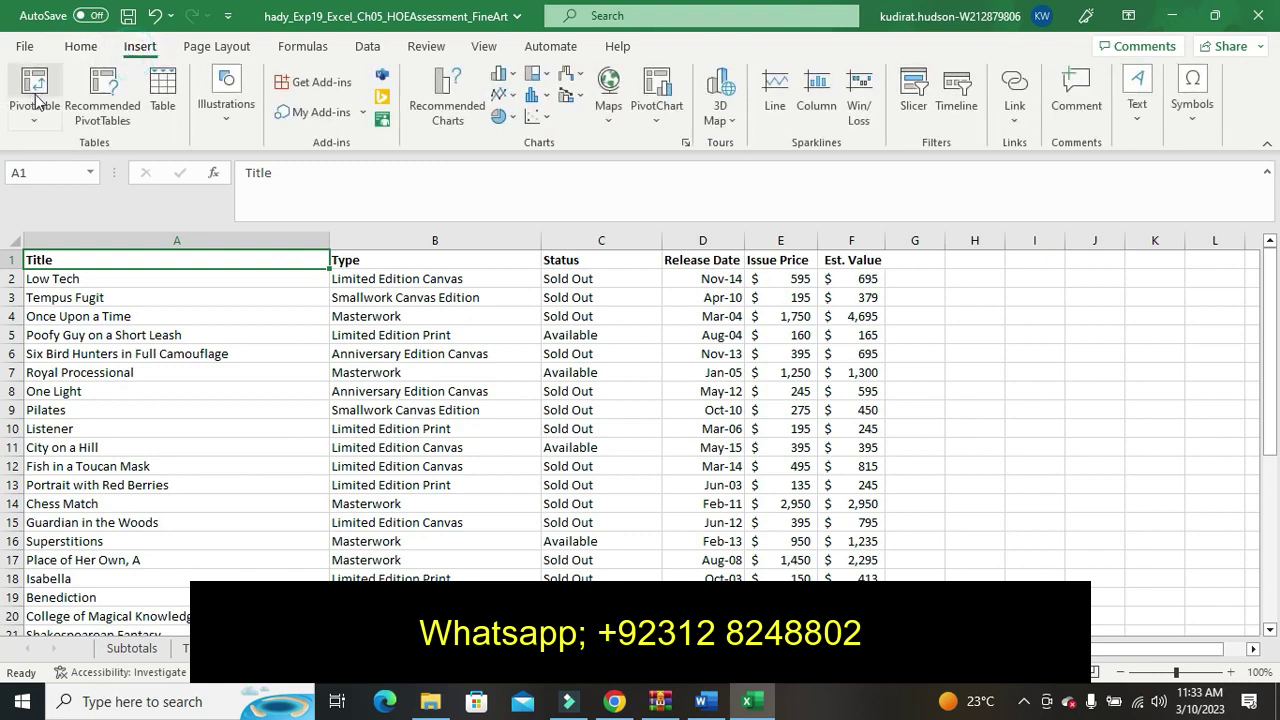
pyautogui.click(35, 100)
pyautogui.click(37, 100)
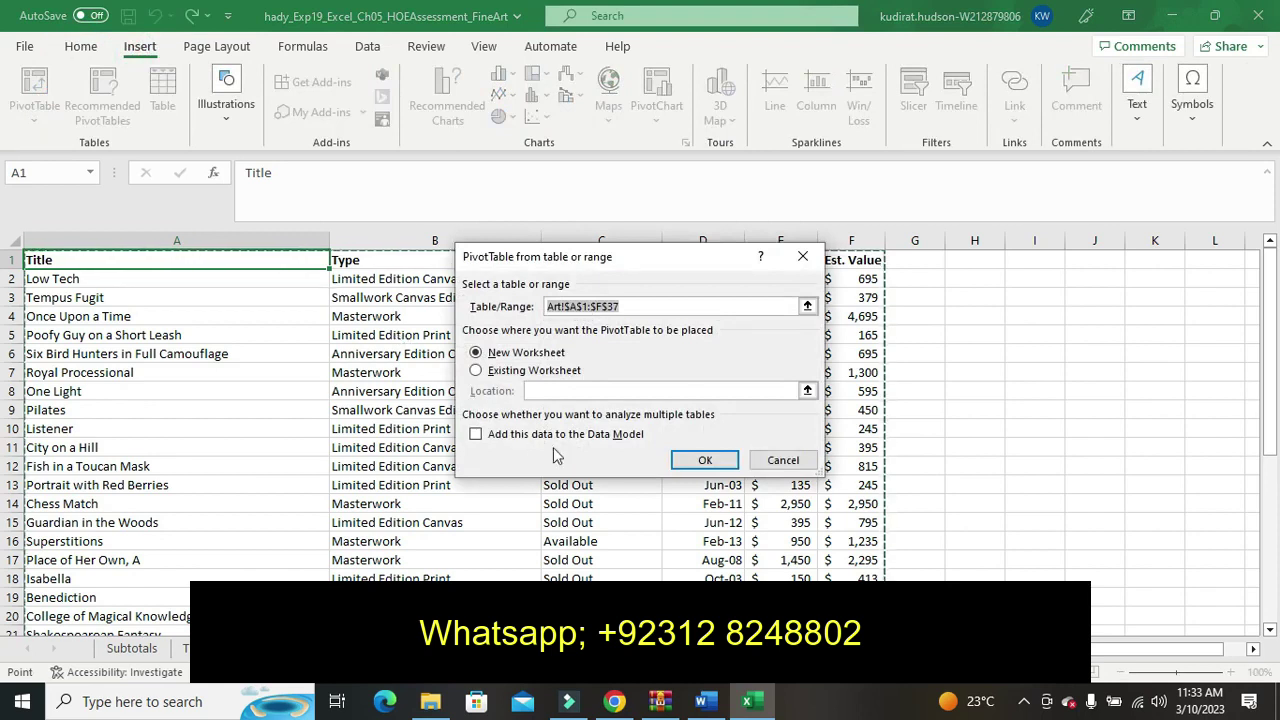
# Accept New Worksheet placement to create the empty PivotTable1
pyautogui.click(700, 464)
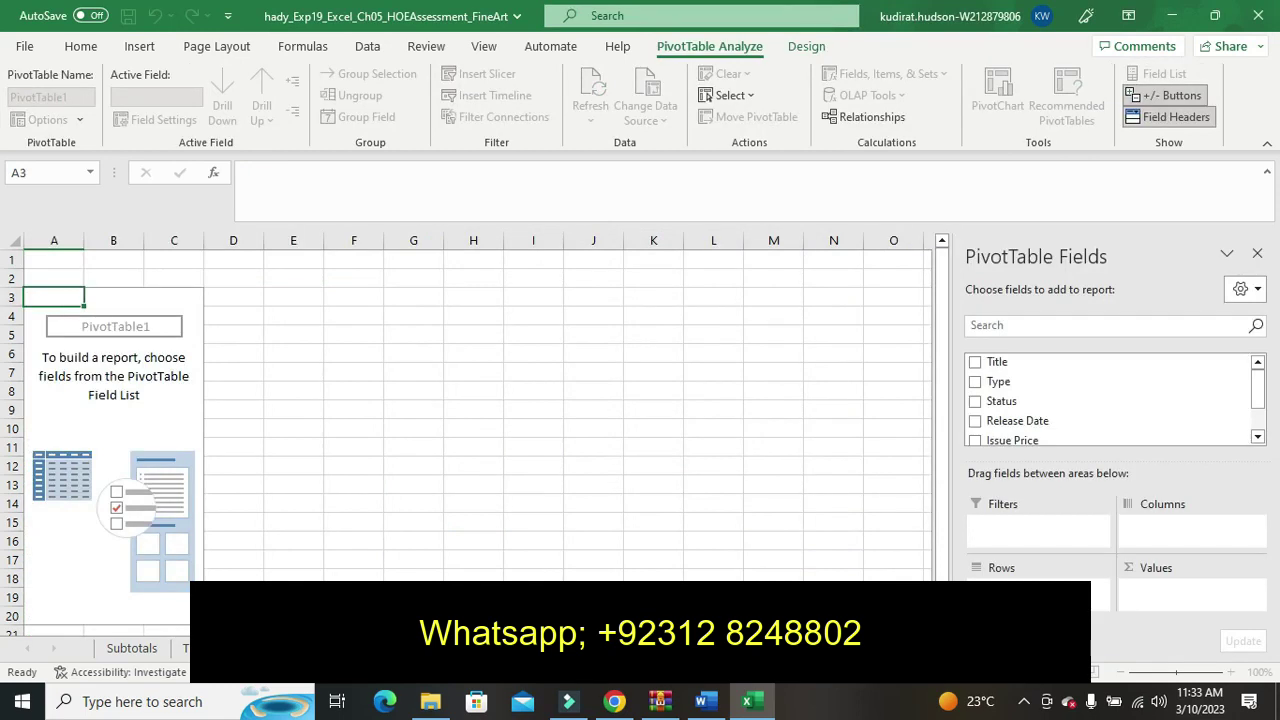
pyautogui.click(706, 705)
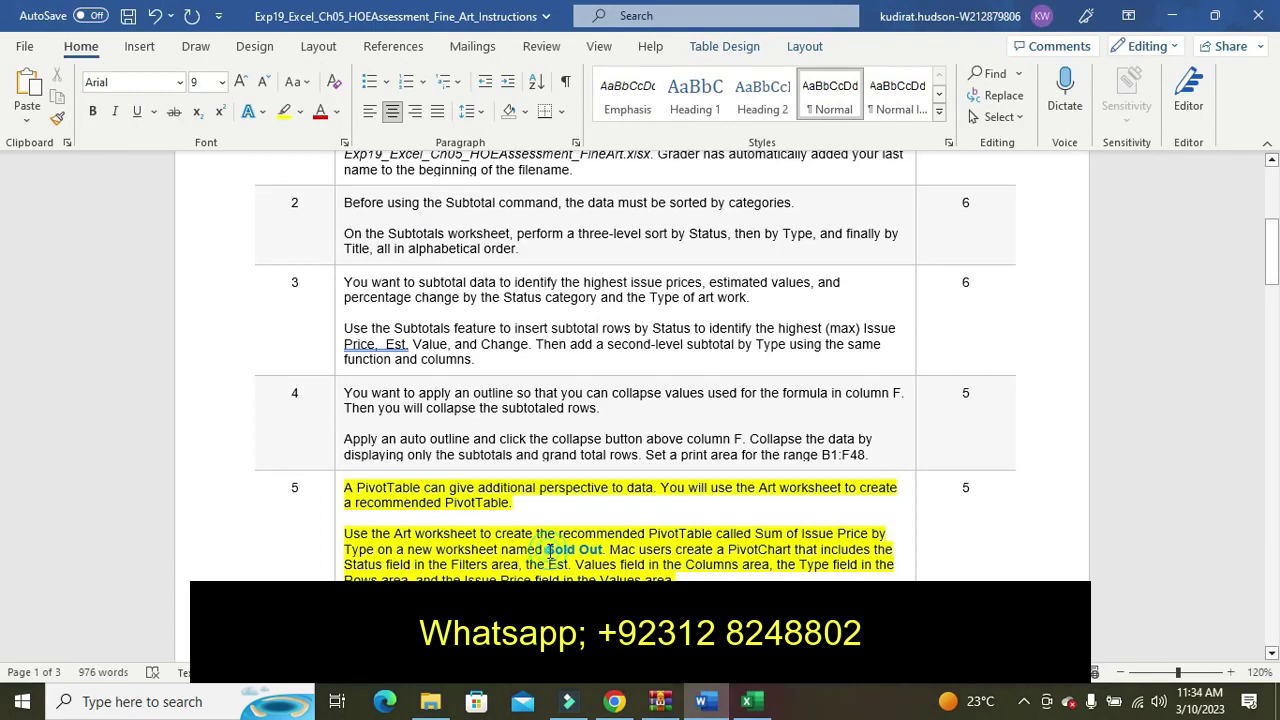
pyautogui.moveTo(547, 552); pyautogui.dragTo(604, 558)
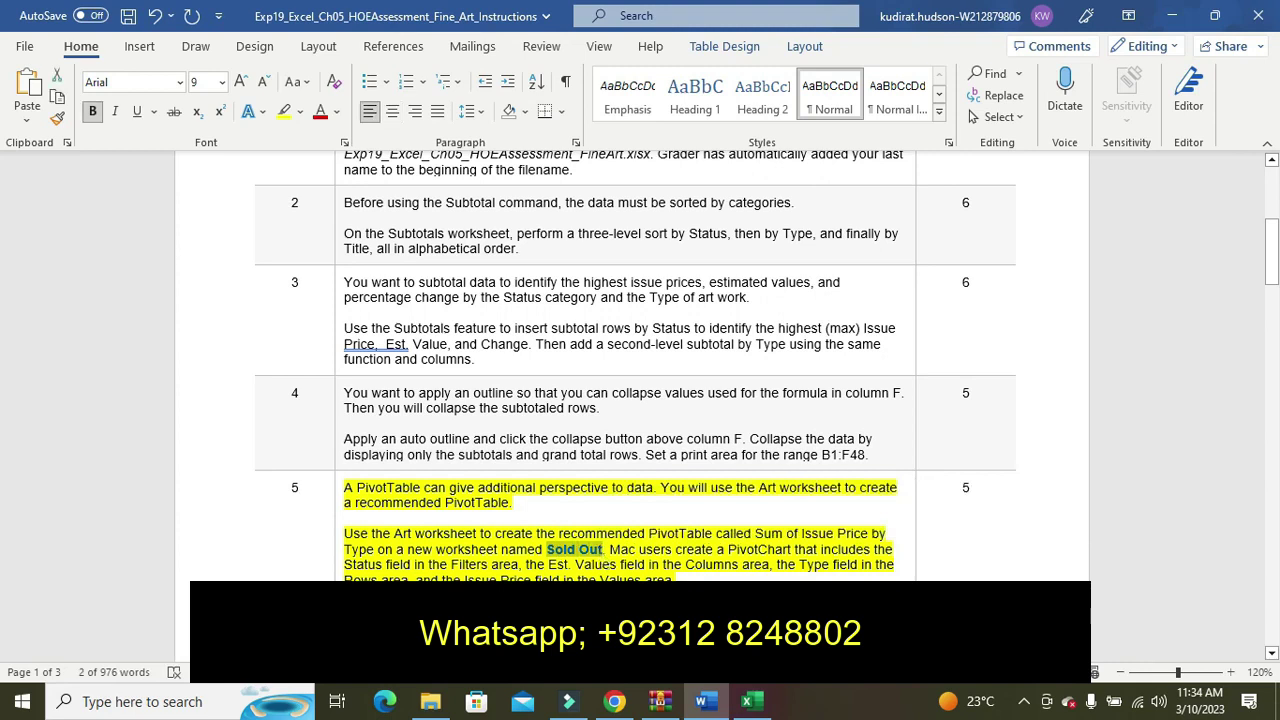
pyautogui.click(745, 707)
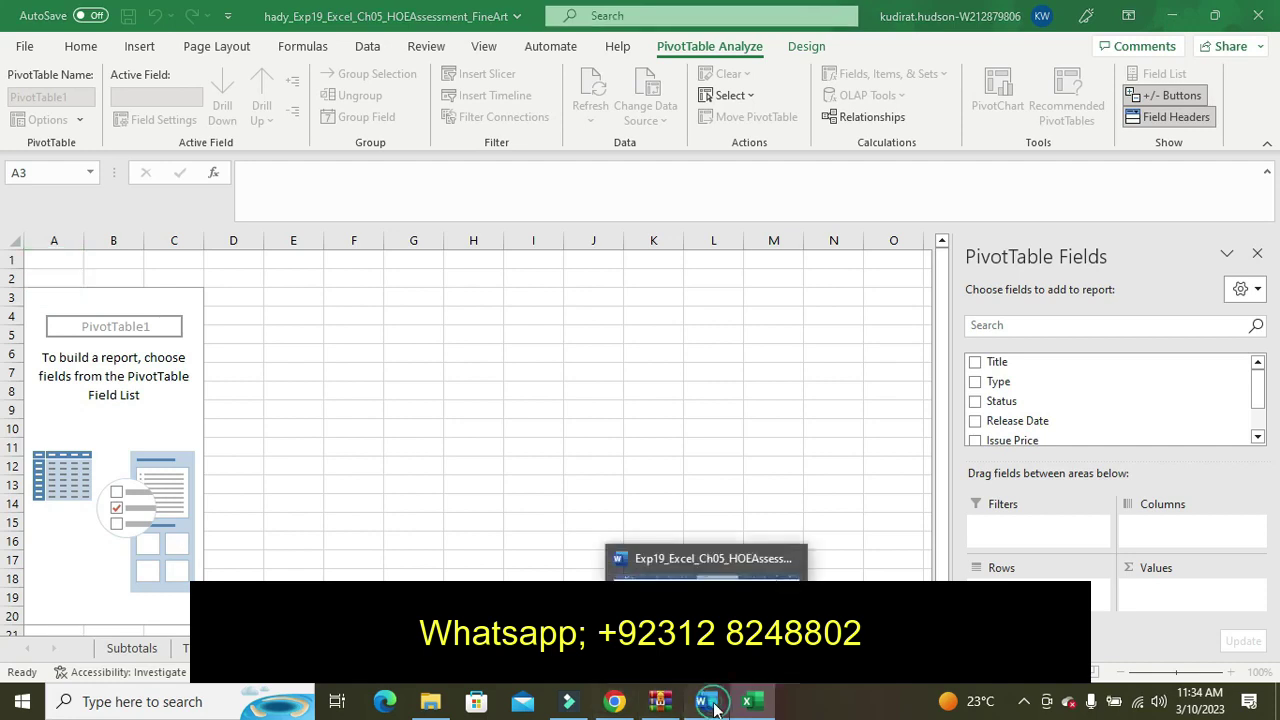
pyautogui.click(714, 708)
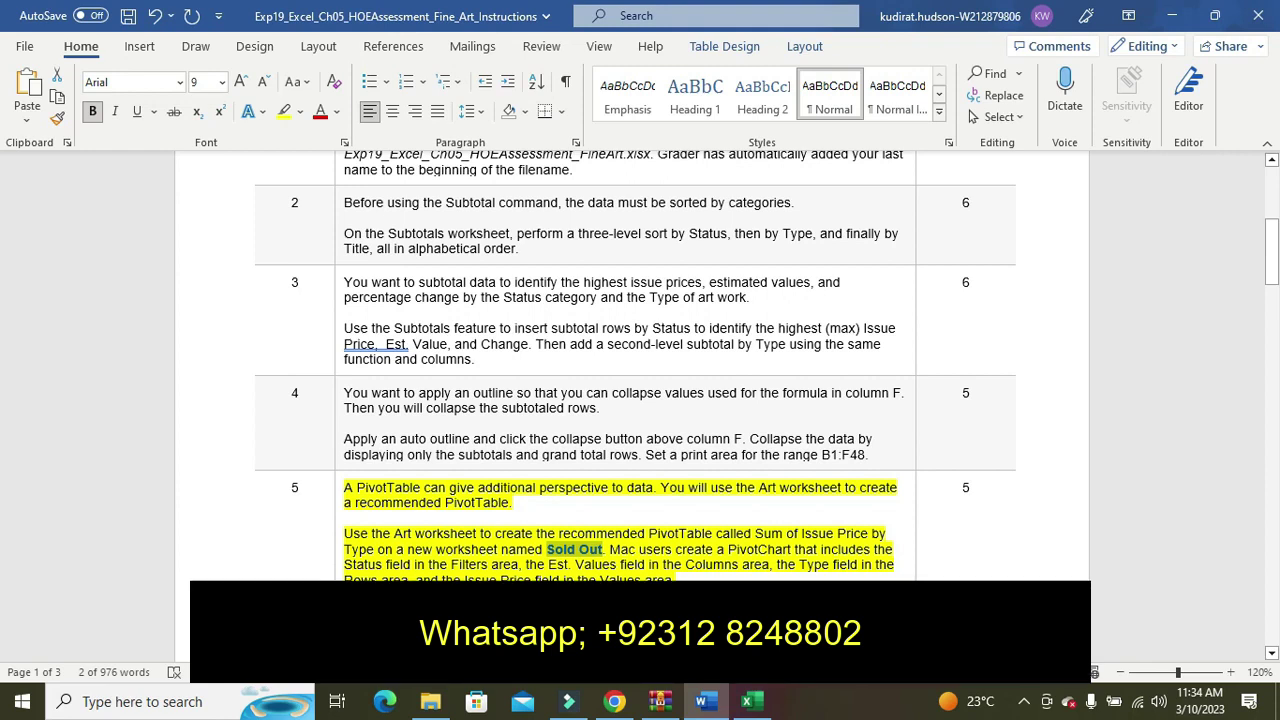
pyautogui.press('Right')
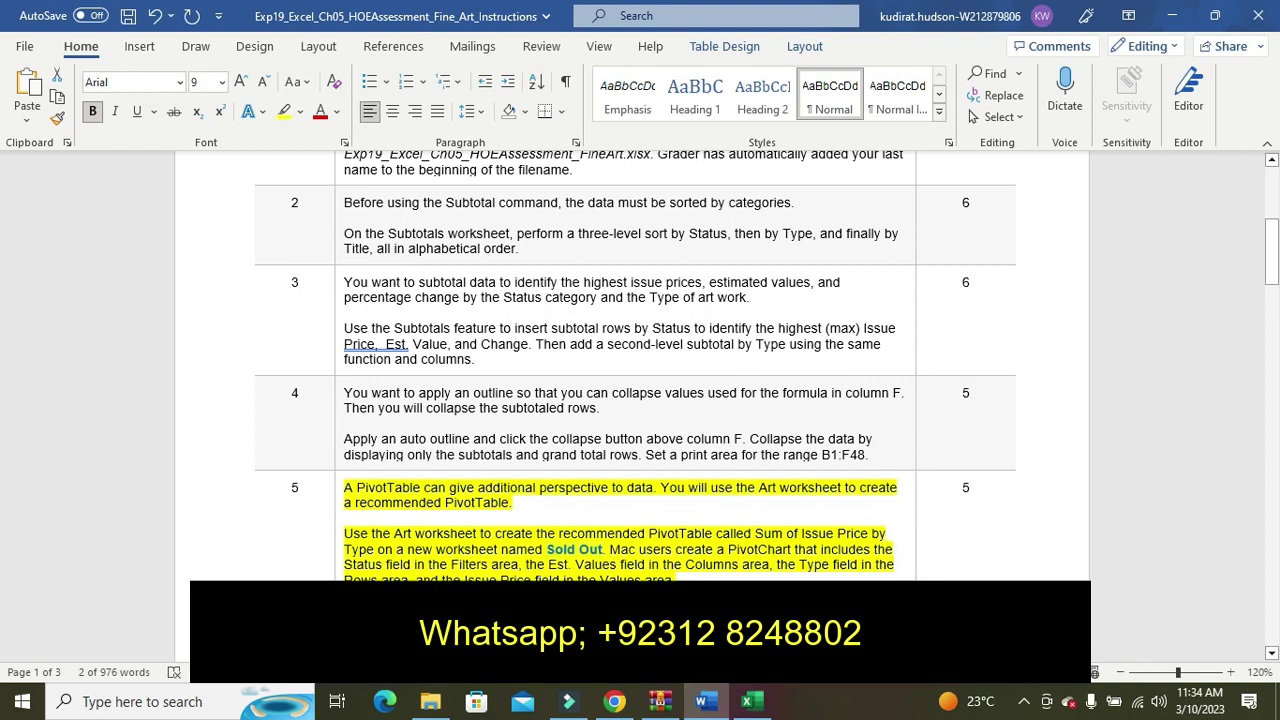
pyautogui.rightClick(528, 588)
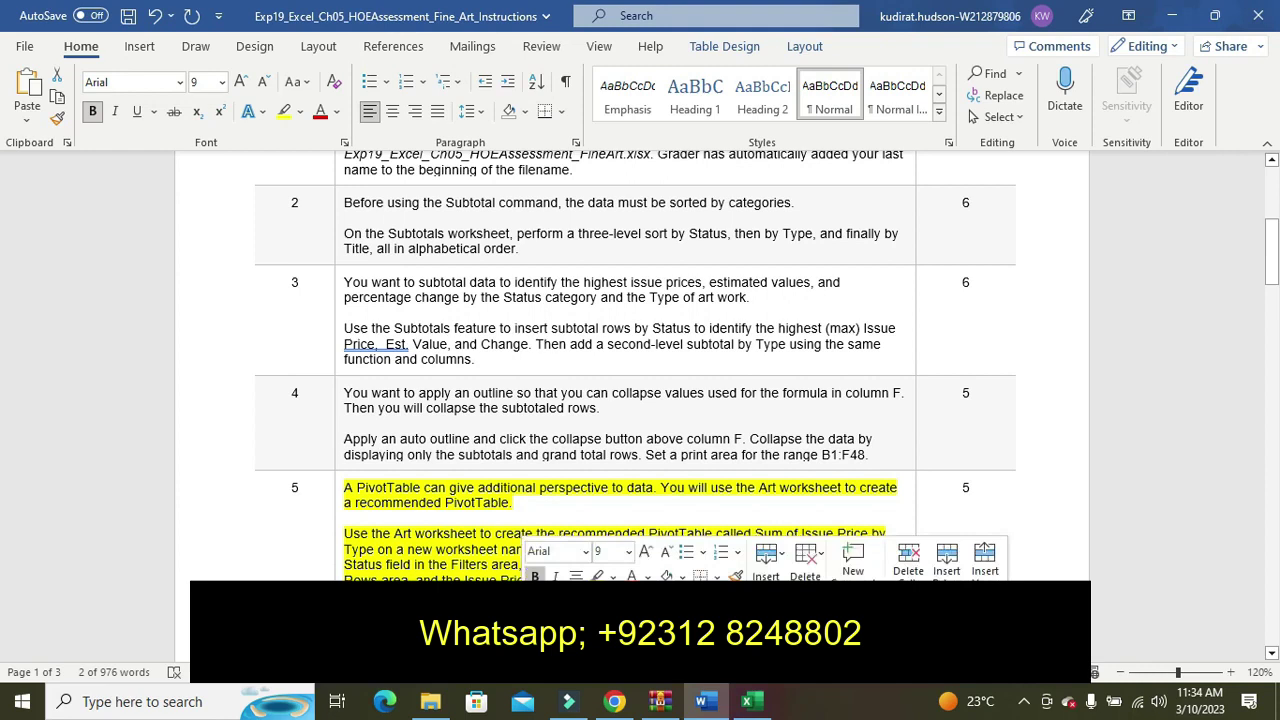
pyautogui.press('Escape')
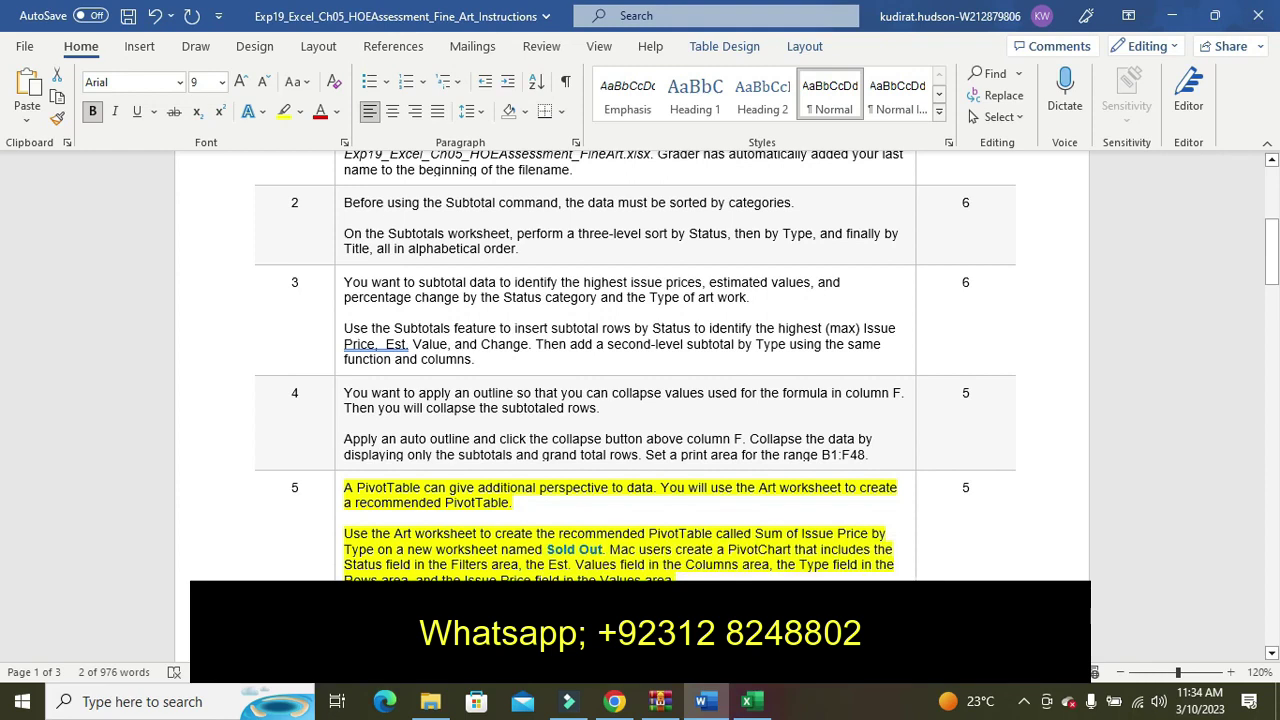
# Replace the PivotTable name PivotTable1 with 'Art Type' in the PivotTable Name box
pyautogui.click(750, 705)
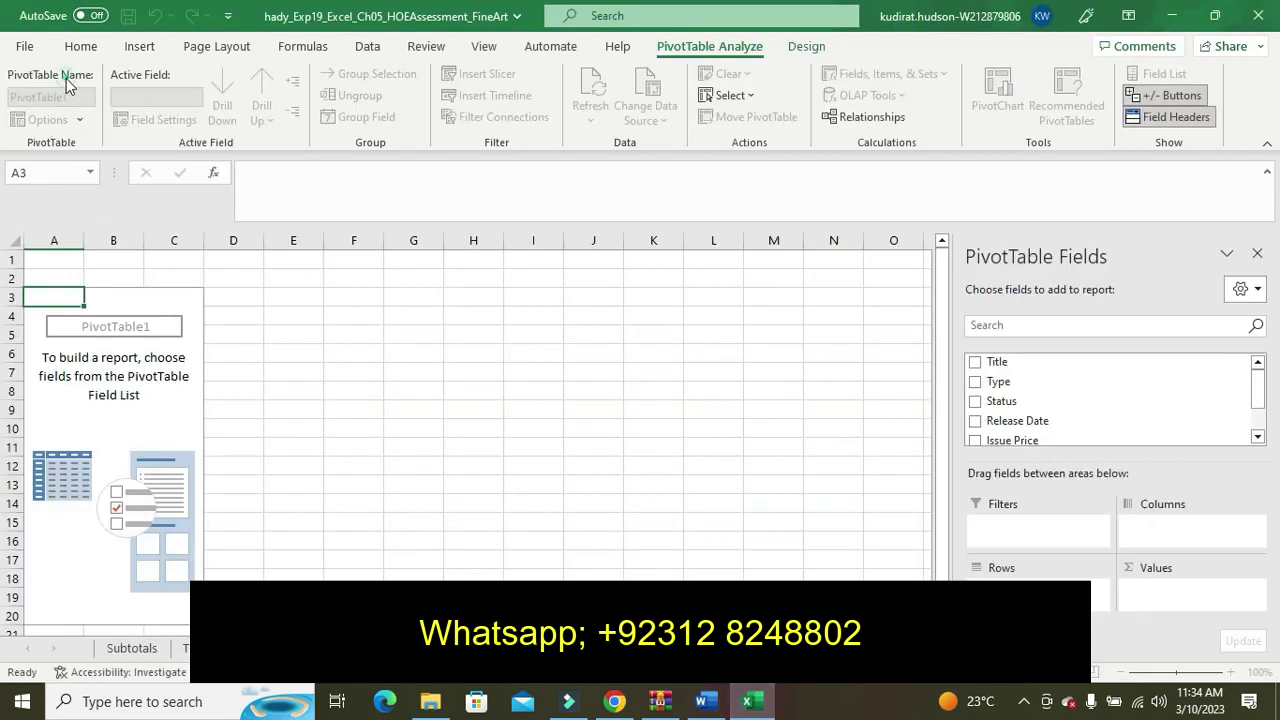
pyautogui.click(66, 78)
pyautogui.click(273, 388)
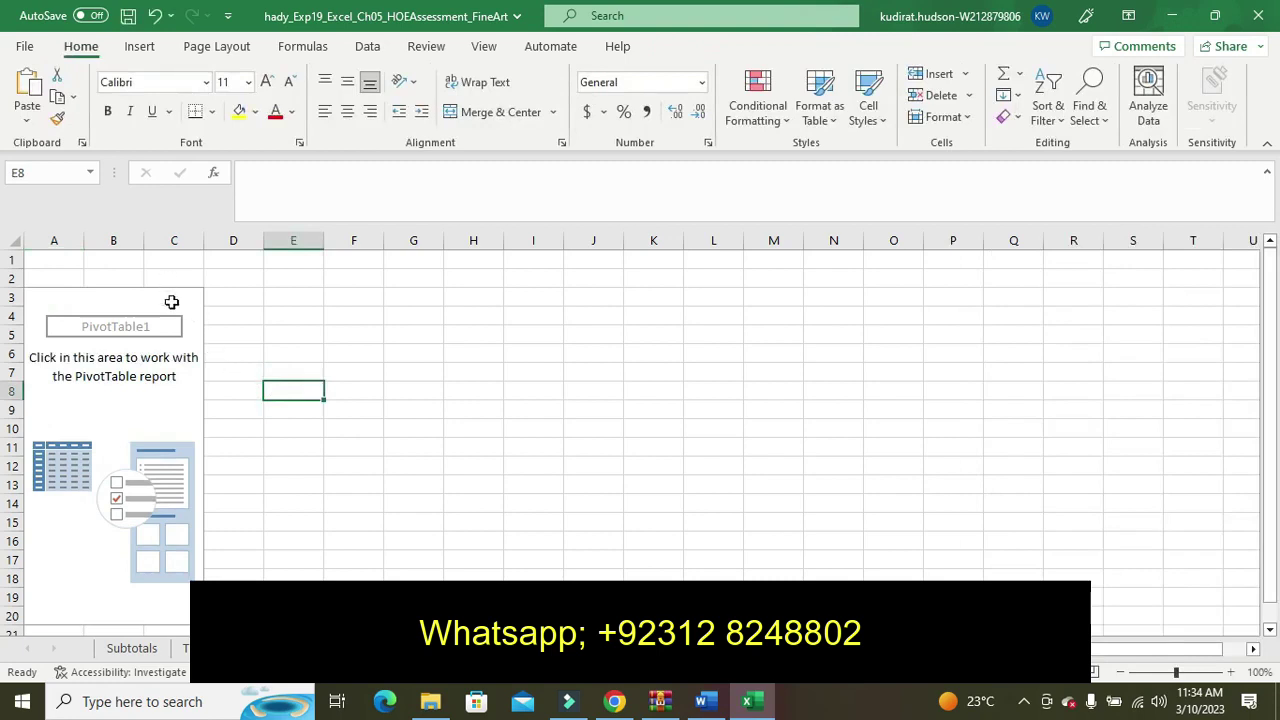
pyautogui.click(188, 403)
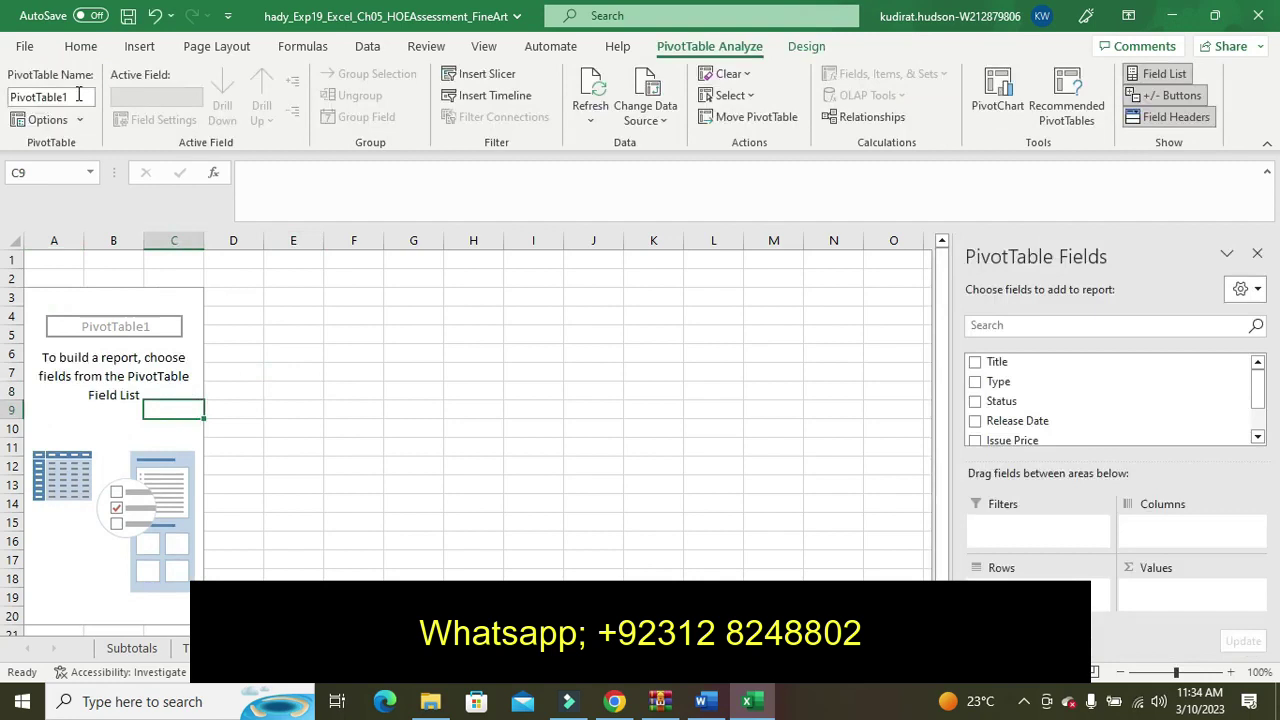
pyautogui.click(78, 95)
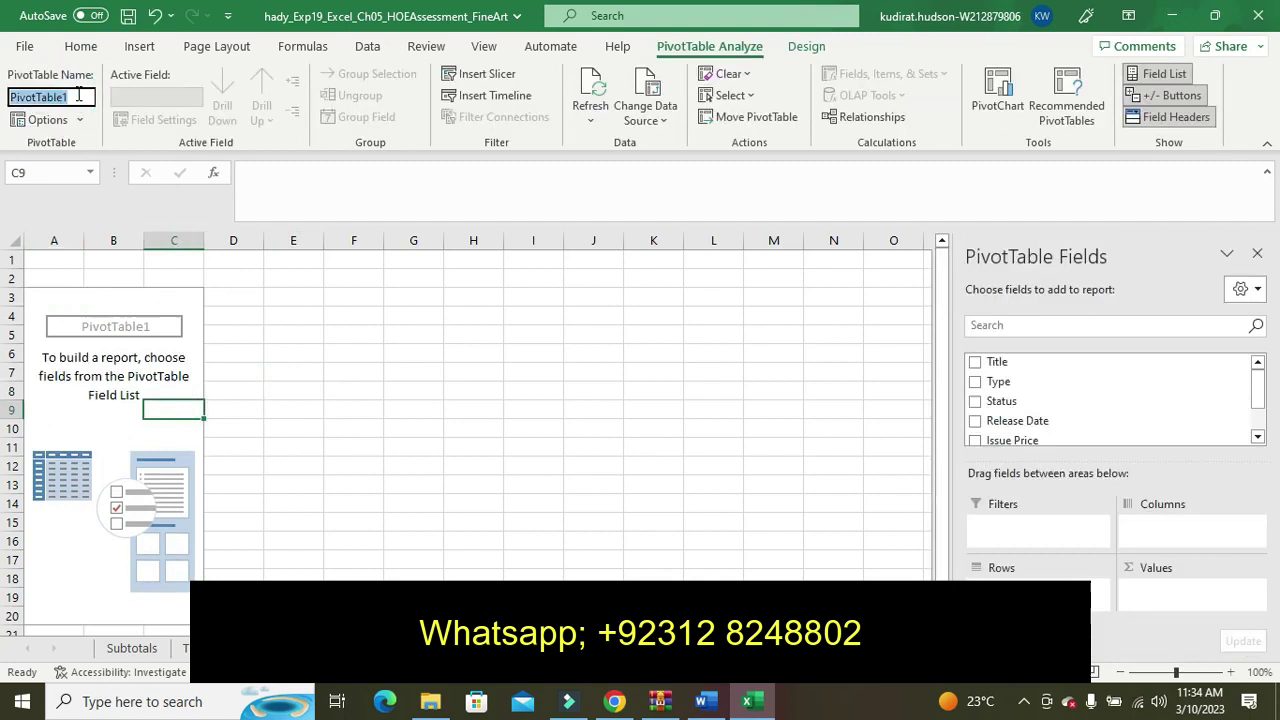
pyautogui.press('BackSpace')
pyautogui.write('Art Type')
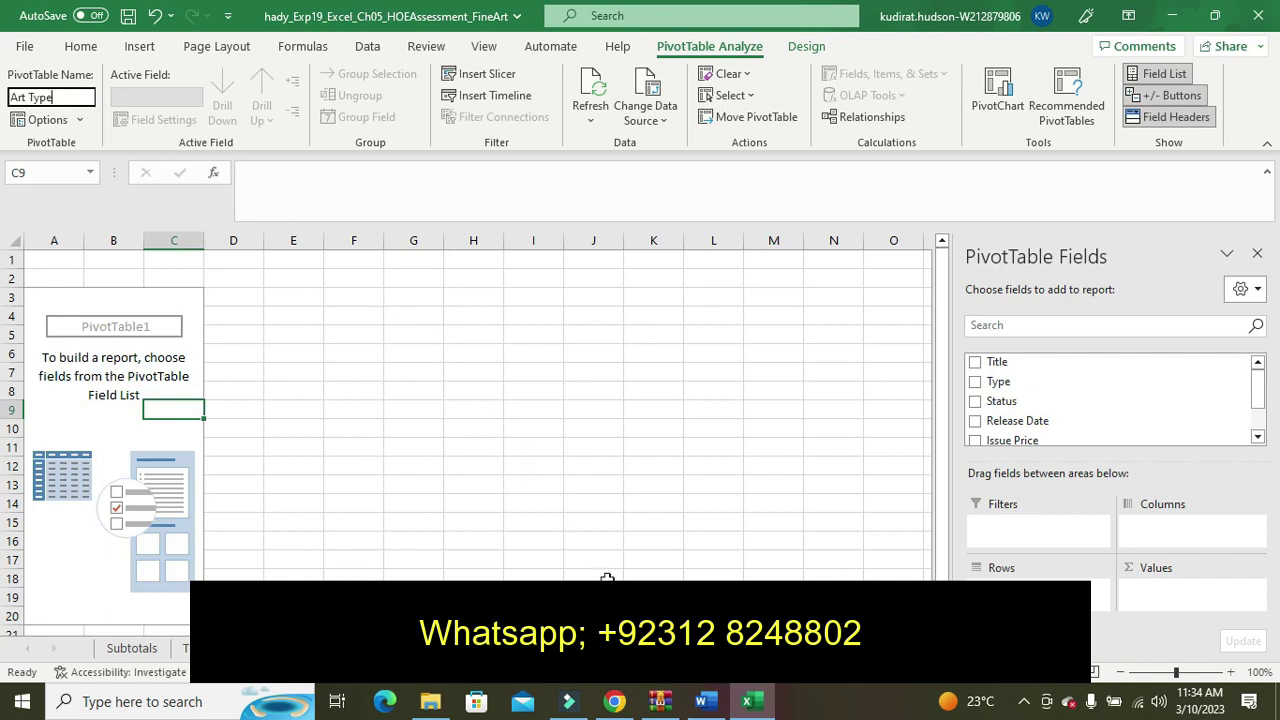
# Scroll the Word instructions down until step 6 on adding Est. Value is visible
pyautogui.click(707, 705)
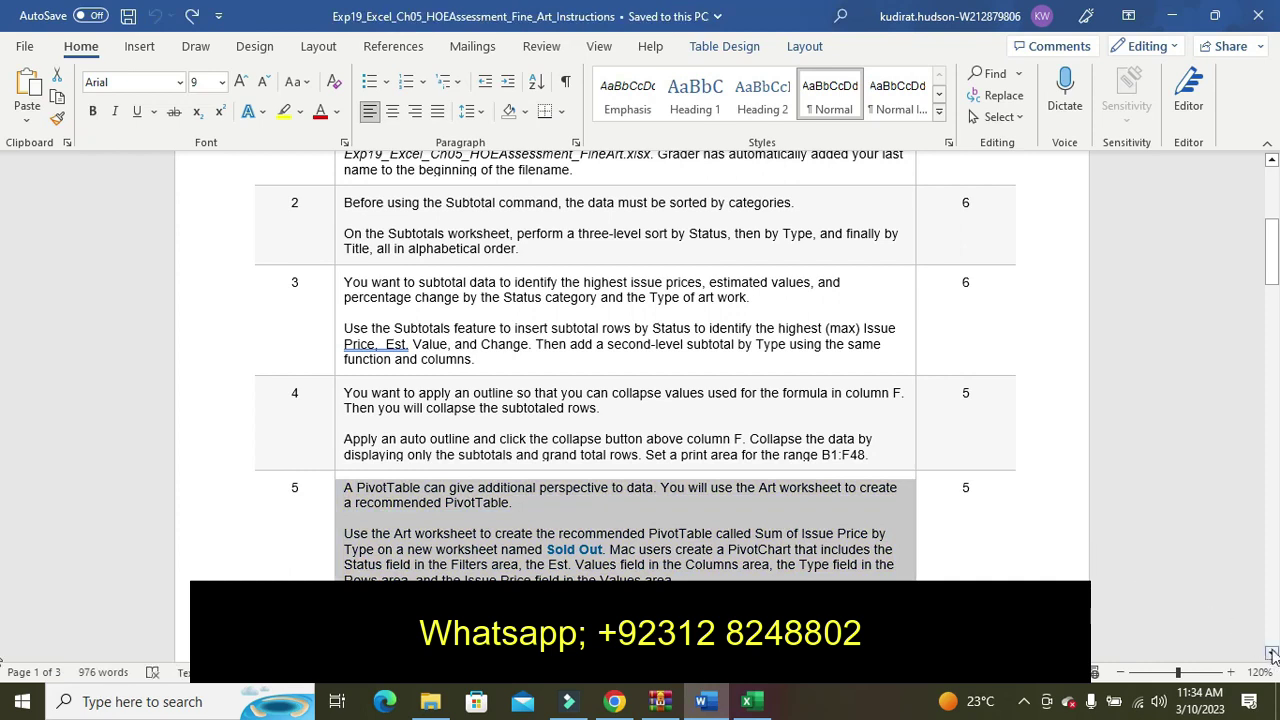
pyautogui.click(1272, 652)
pyautogui.click(1272, 652)
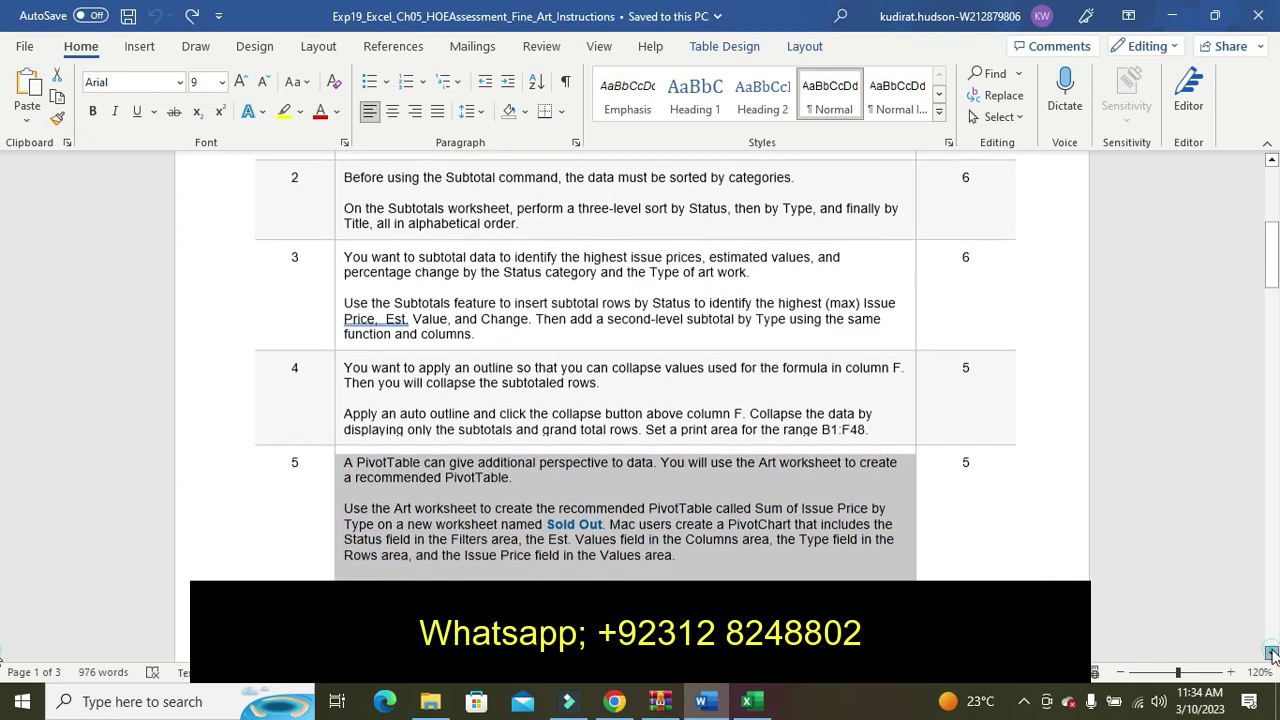
pyautogui.moveTo(1272, 653); pyautogui.dragTo(1272, 653)
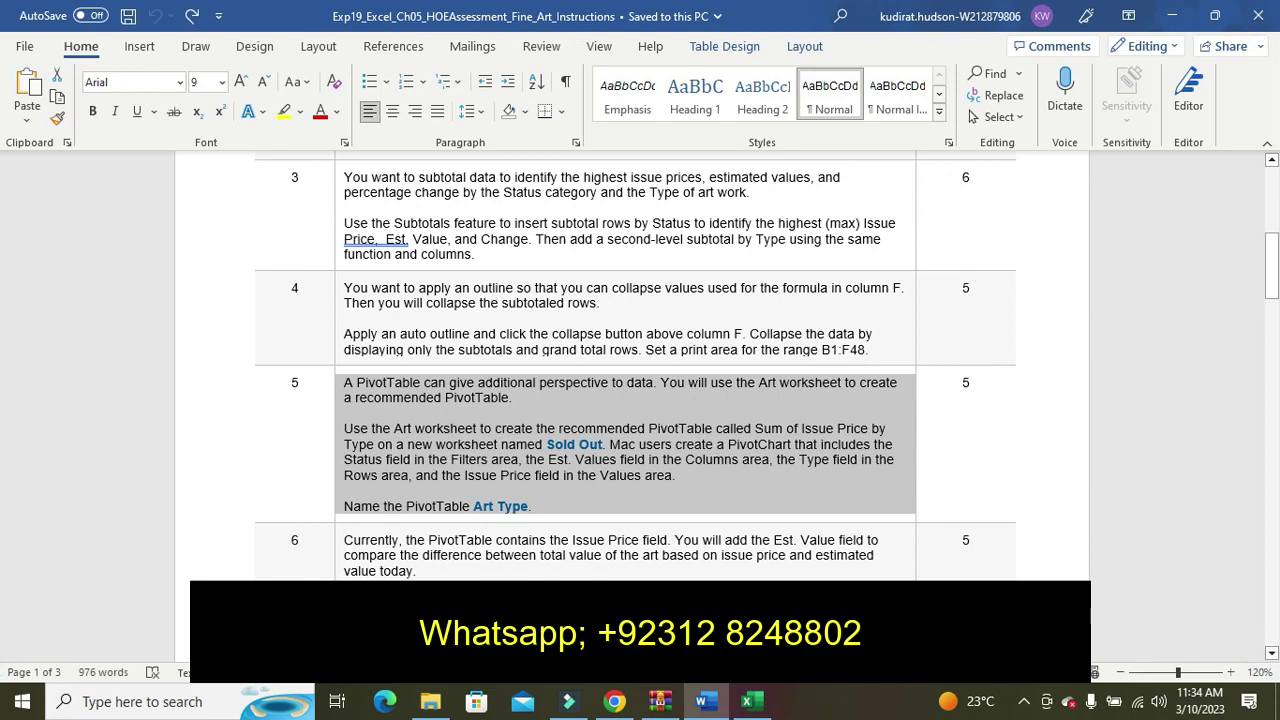
# Apply yellow highlight to step 6's opening sentence about the Est. Value field
pyautogui.click(340, 555)
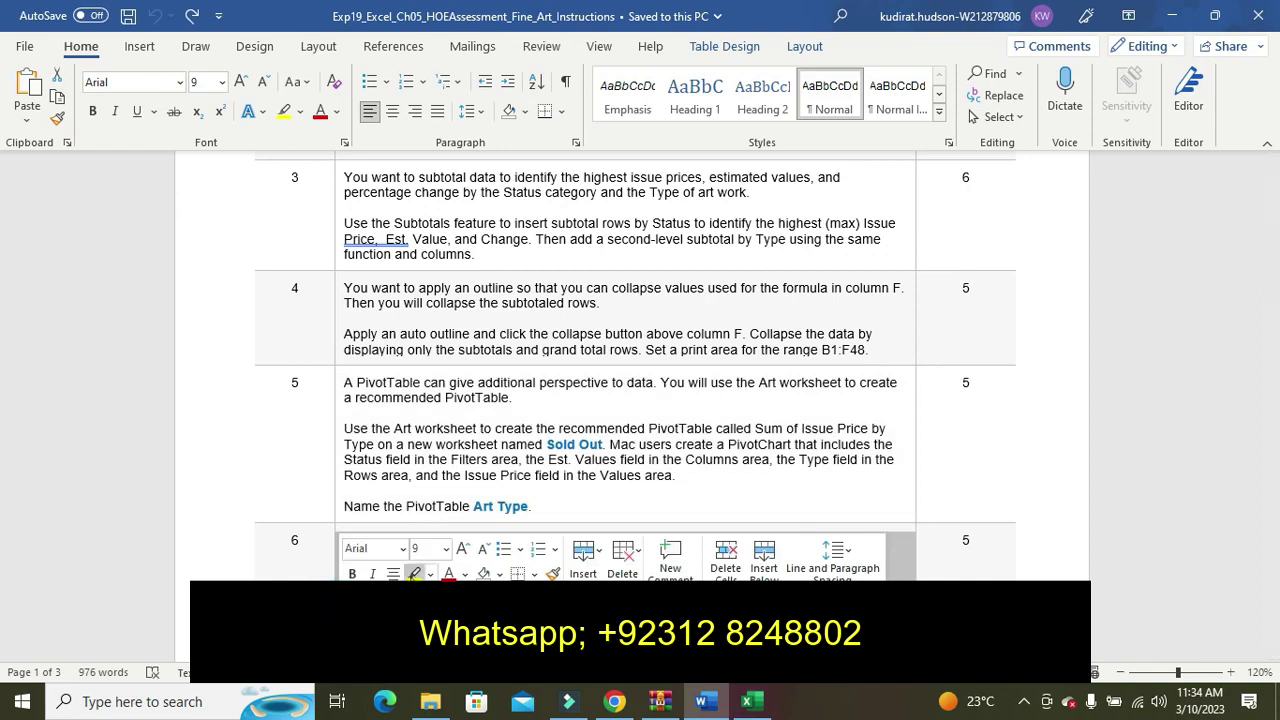
pyautogui.click(413, 574)
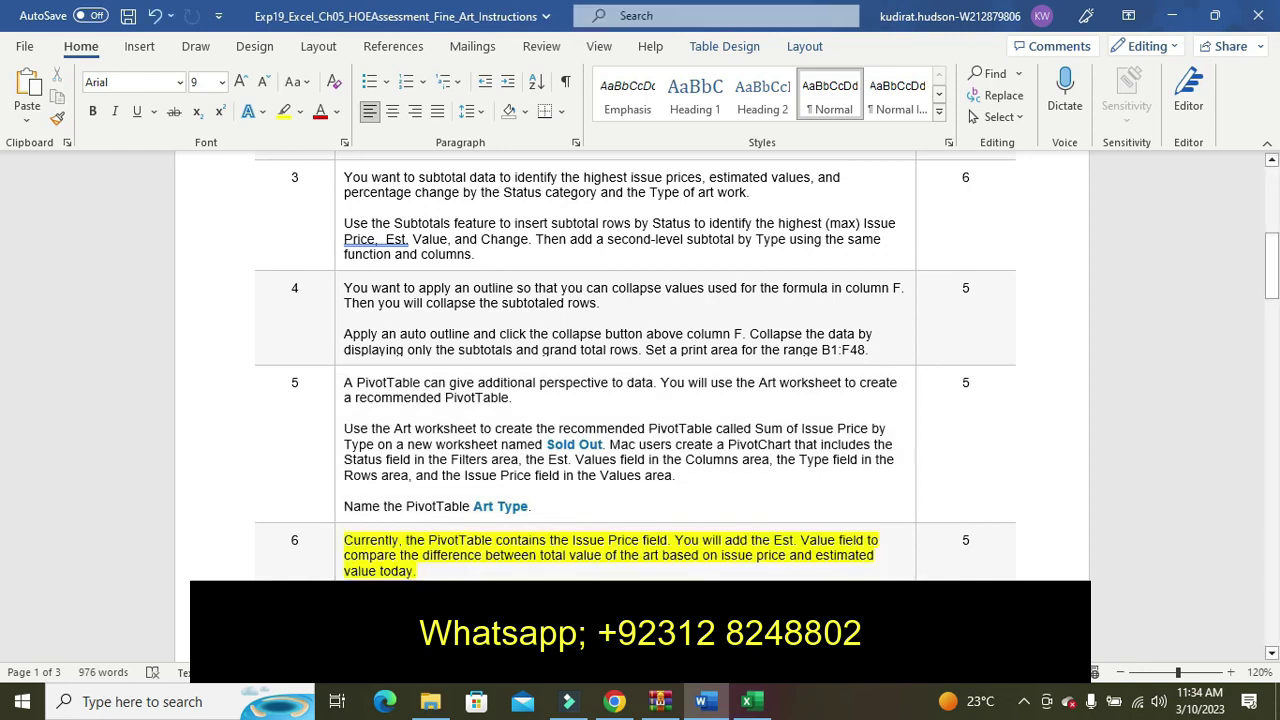
pyautogui.click(297, 540)
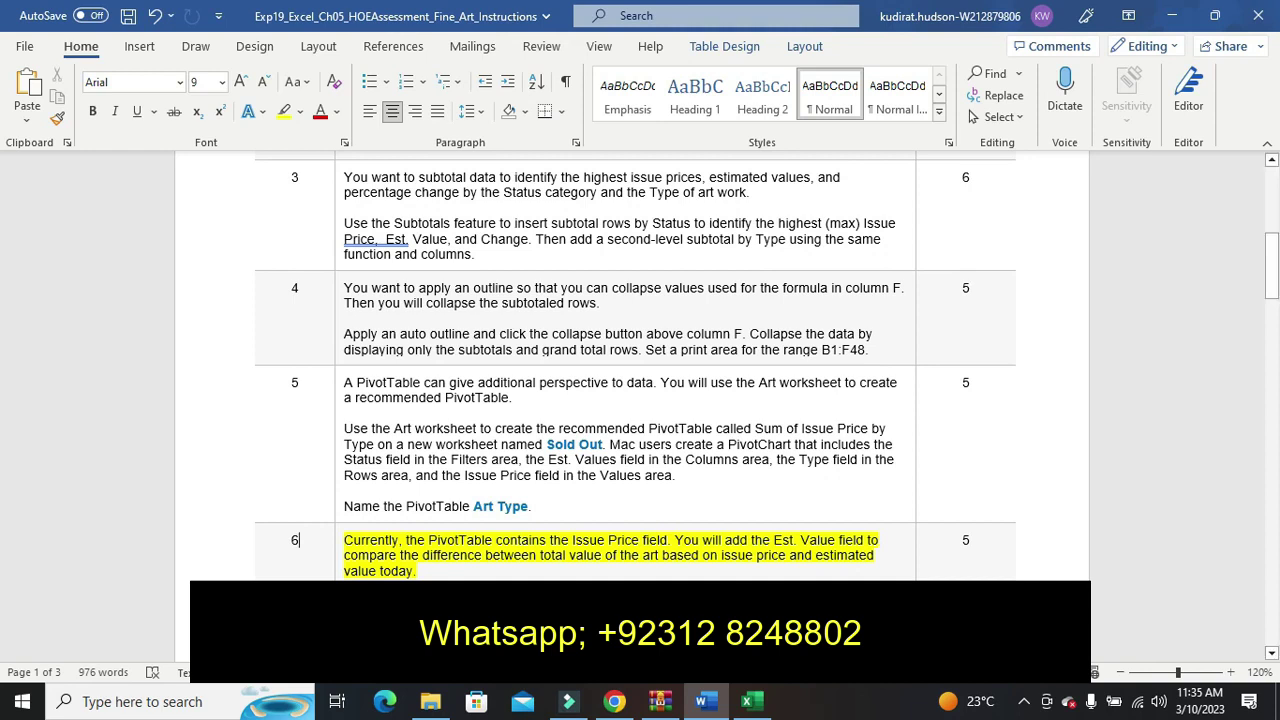
# Drag the Est. Value field into Values, giving Sum of Est. Value totalling 36325
pyautogui.click(752, 703)
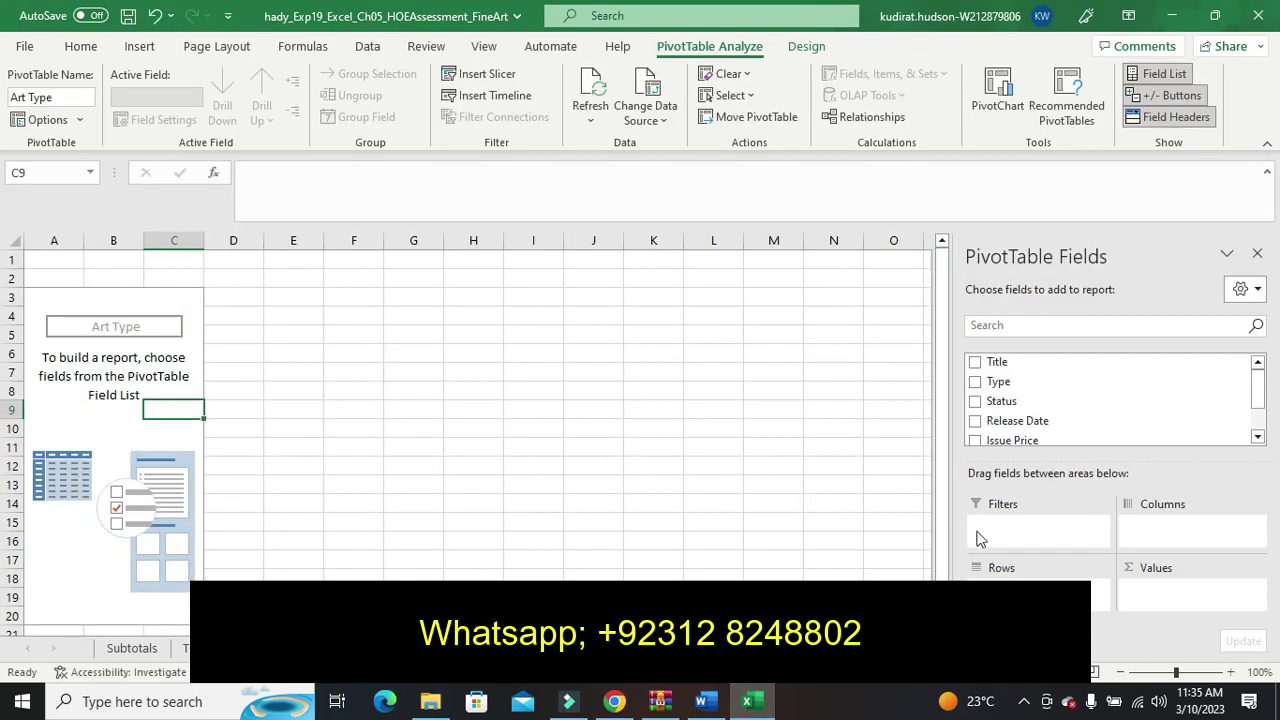
pyautogui.click(1147, 600)
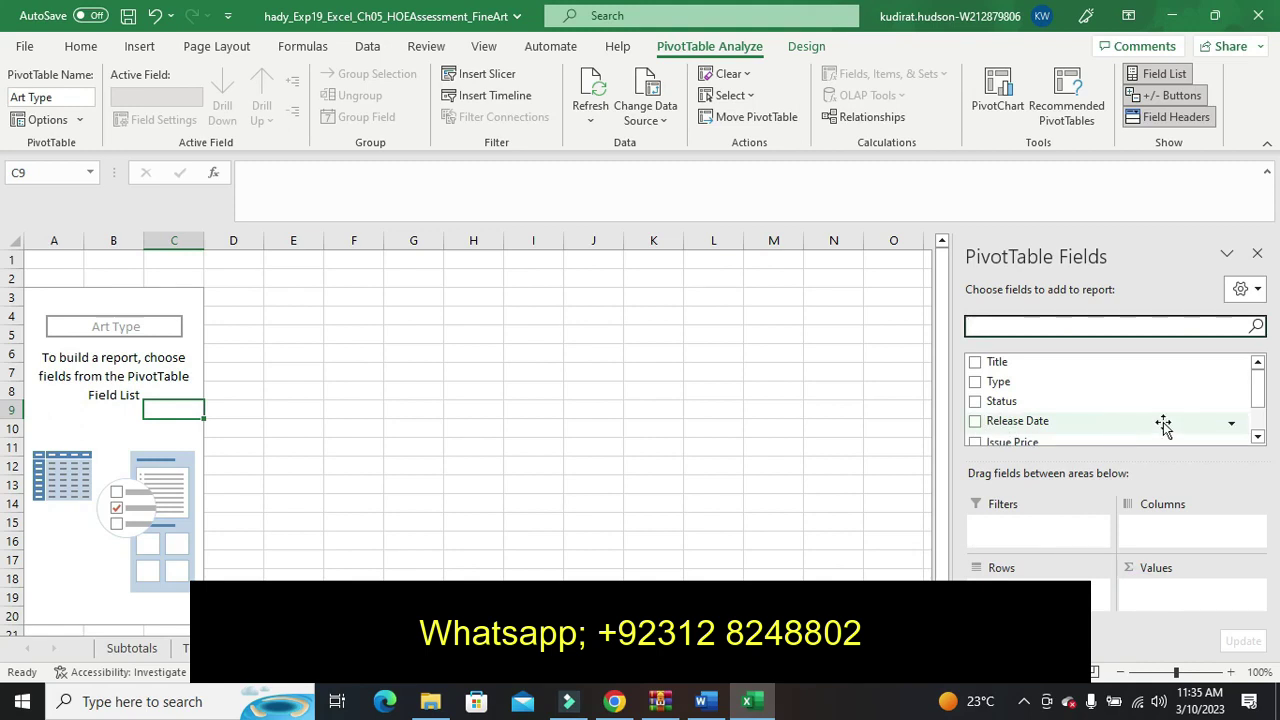
pyautogui.click(1258, 438)
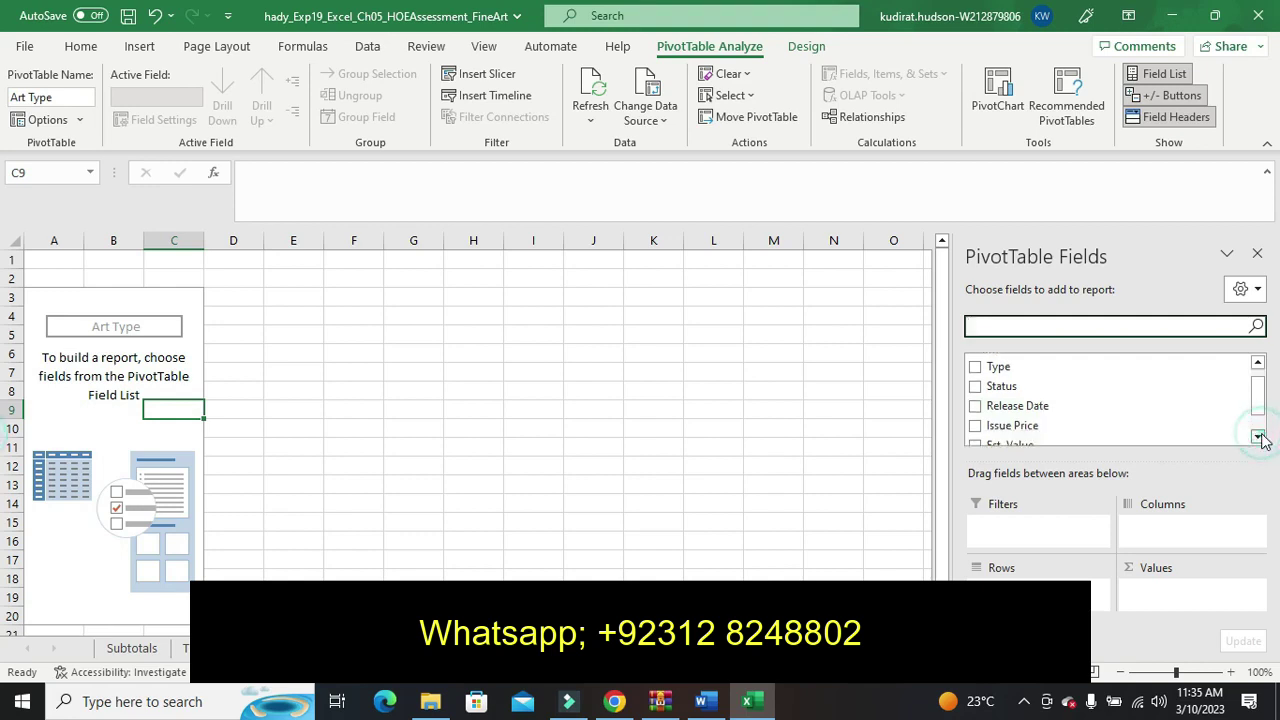
pyautogui.click(1258, 438)
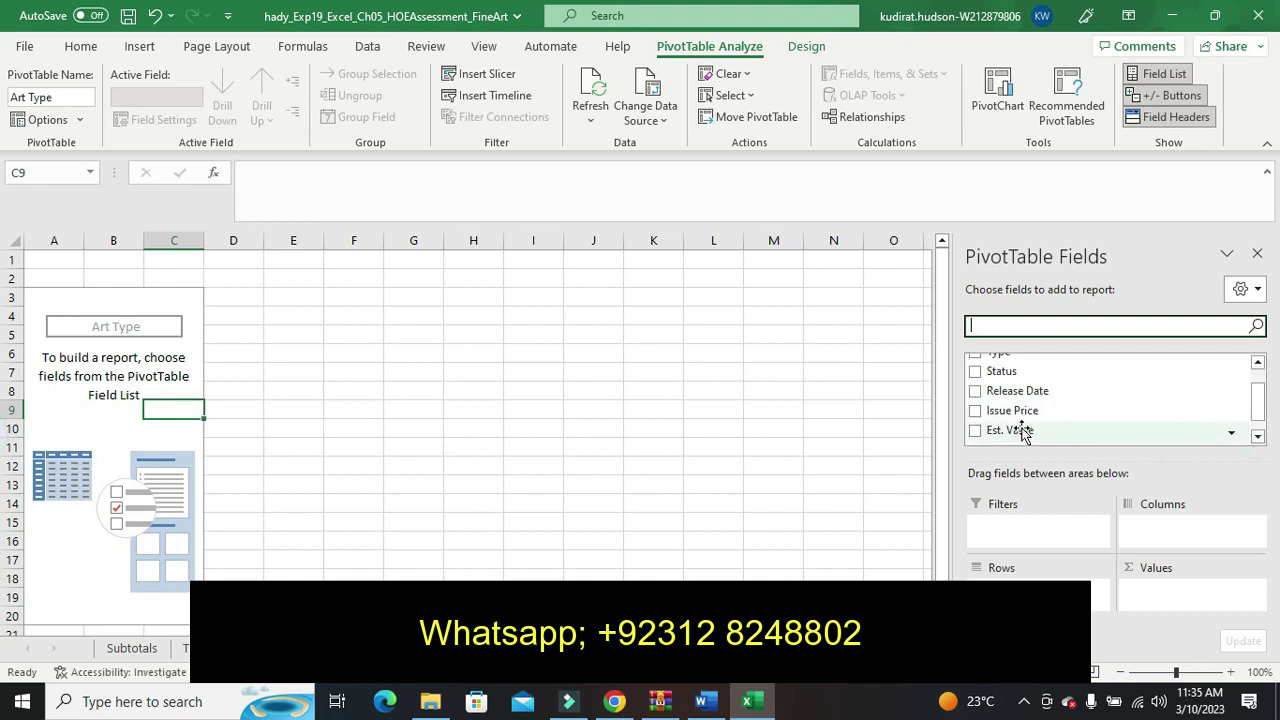
pyautogui.moveTo(1022, 430); pyautogui.dragTo(1024, 432)
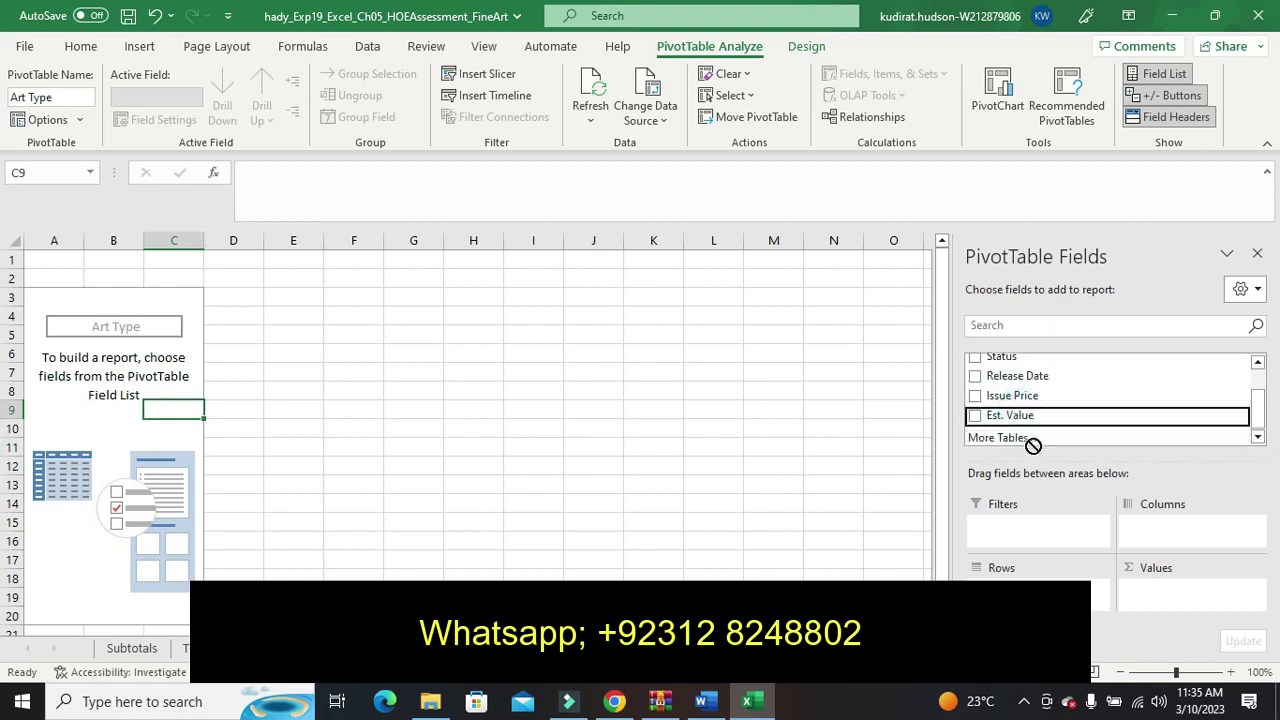
pyautogui.moveTo(1024, 432)
pyautogui.mouseDown()
pyautogui.moveTo(1153, 555)
pyautogui.moveTo(1131, 570)
pyautogui.moveTo(1165, 594)
pyautogui.moveTo(1148, 598)
pyautogui.mouseUp()
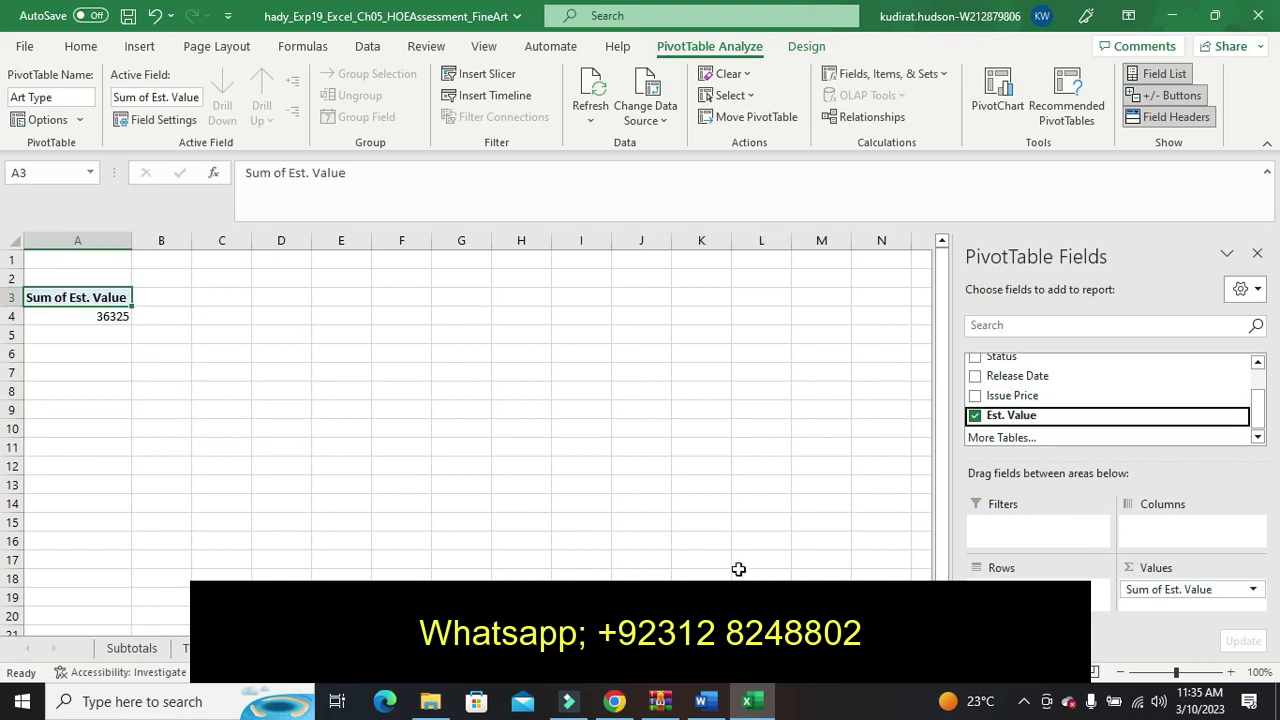
# Bring the Word instructions document forward, showing step 6
pyautogui.click(716, 708)
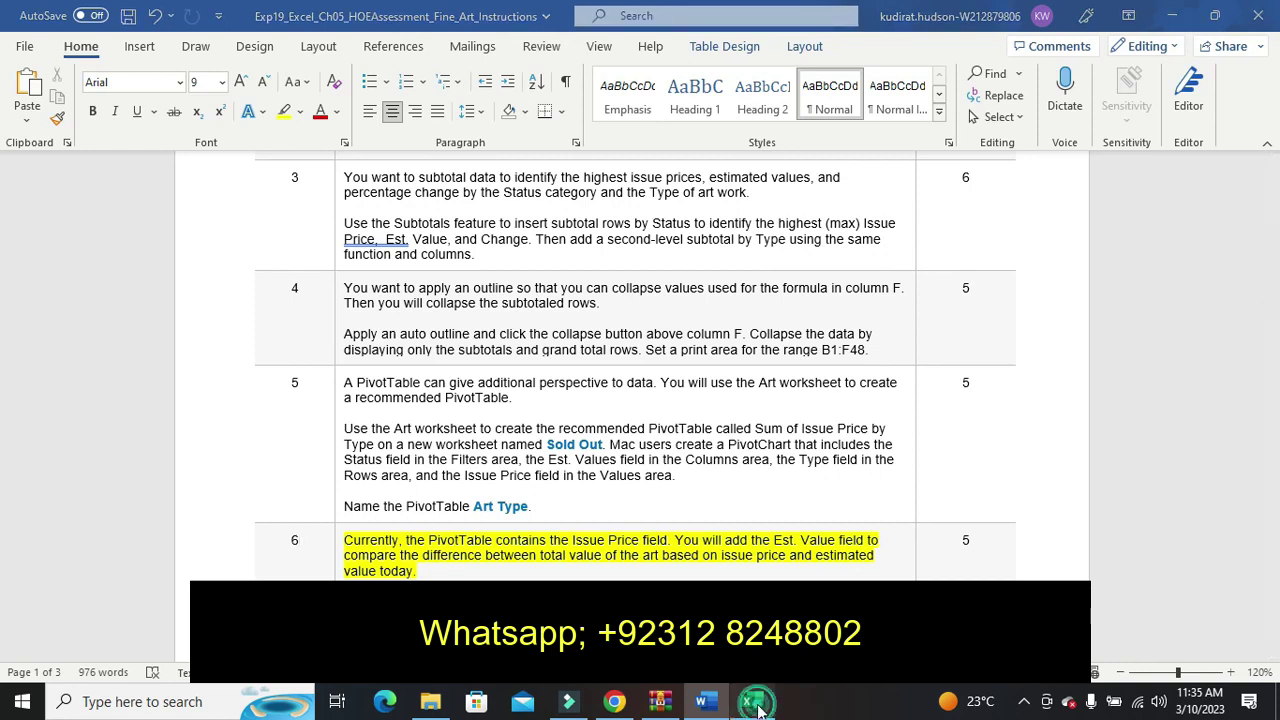
# Return to Excel and scroll up the PivotTable Fields list
pyautogui.click(757, 705)
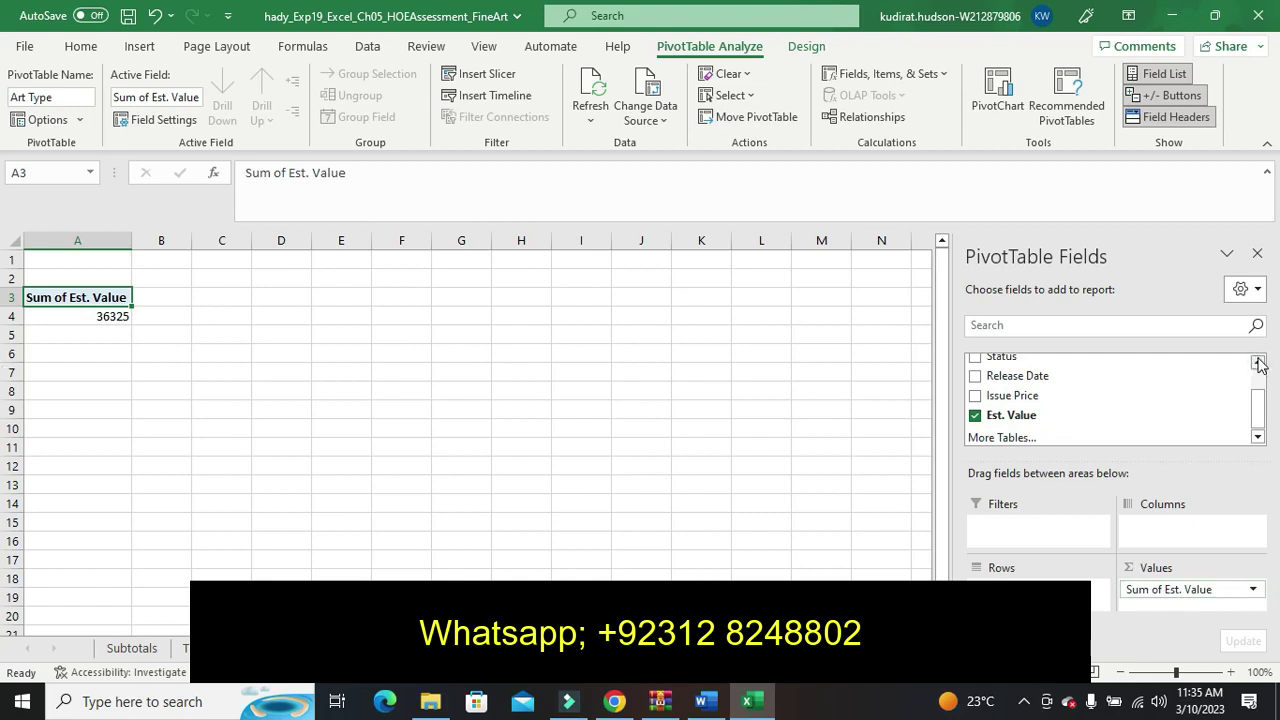
pyautogui.click(1259, 364)
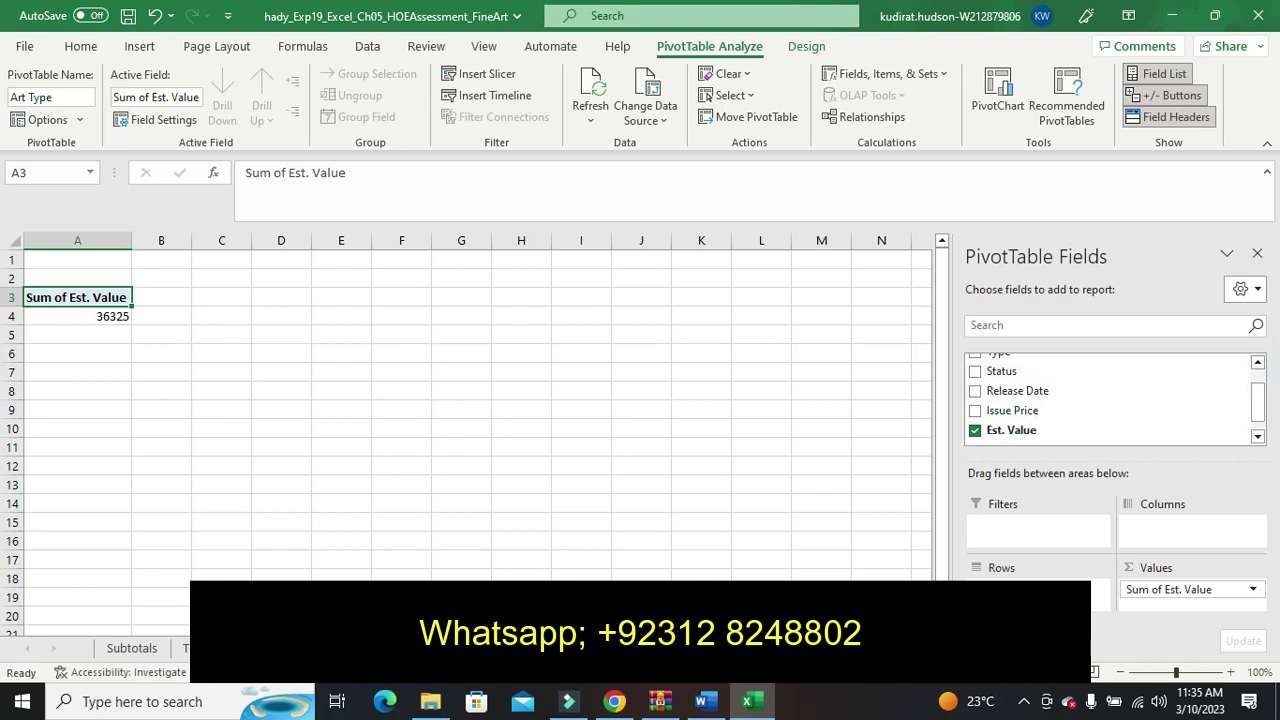
# Bring Word's instructions with the highlighted step 6 back to the front
pyautogui.click(713, 706)
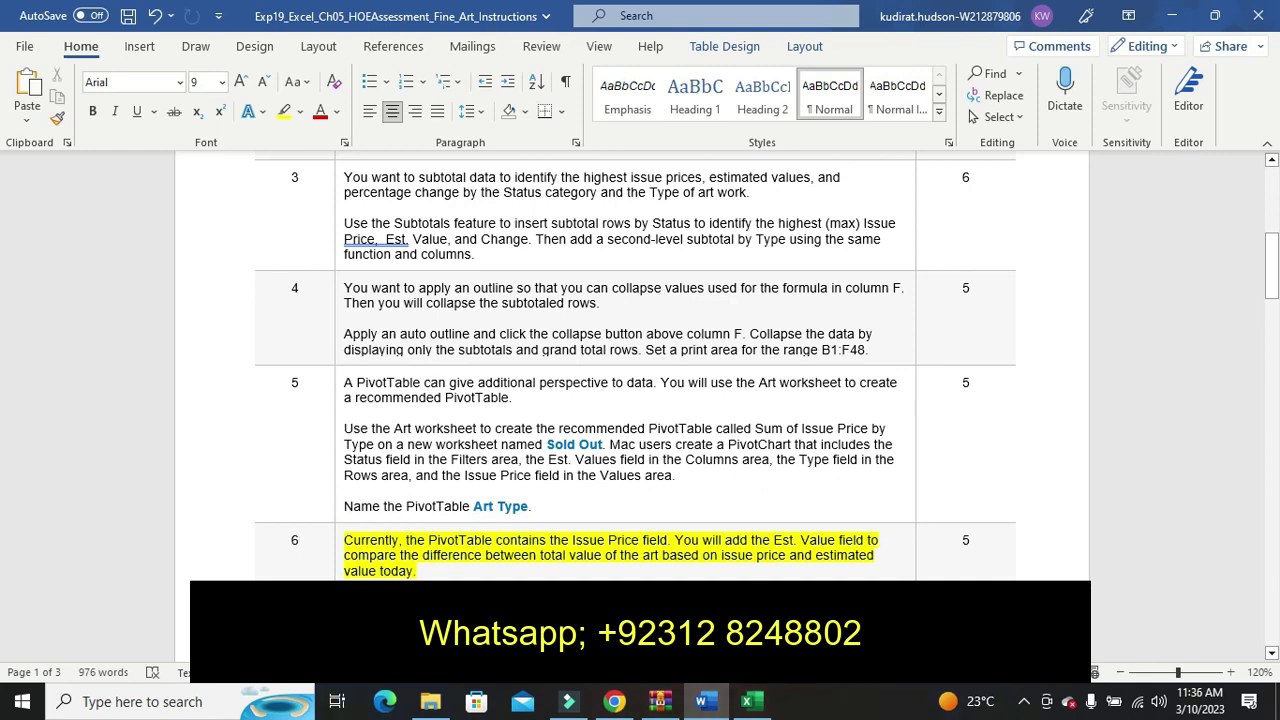
# Drag Issue Price into Values, adding its sum of 22205 beside 36325
pyautogui.click(752, 705)
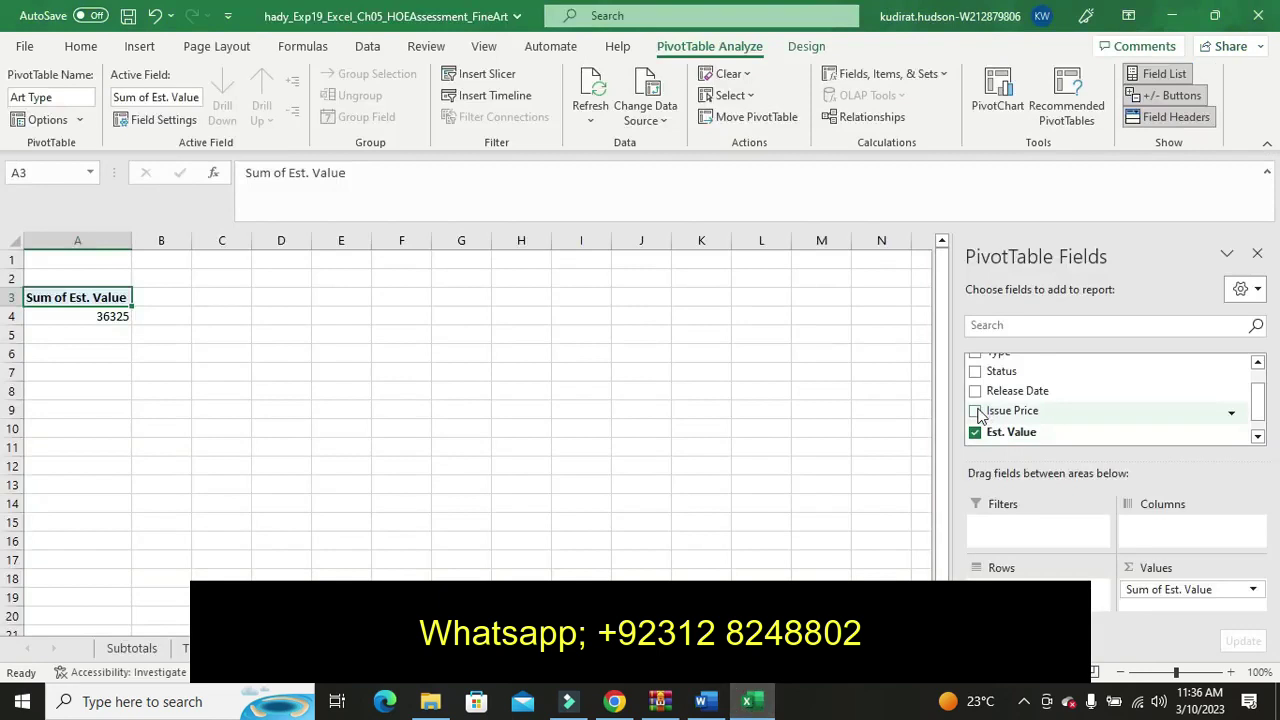
pyautogui.moveTo(979, 416); pyautogui.dragTo(1141, 577)
pyautogui.moveTo(1151, 593); pyautogui.dragTo(1158, 606)
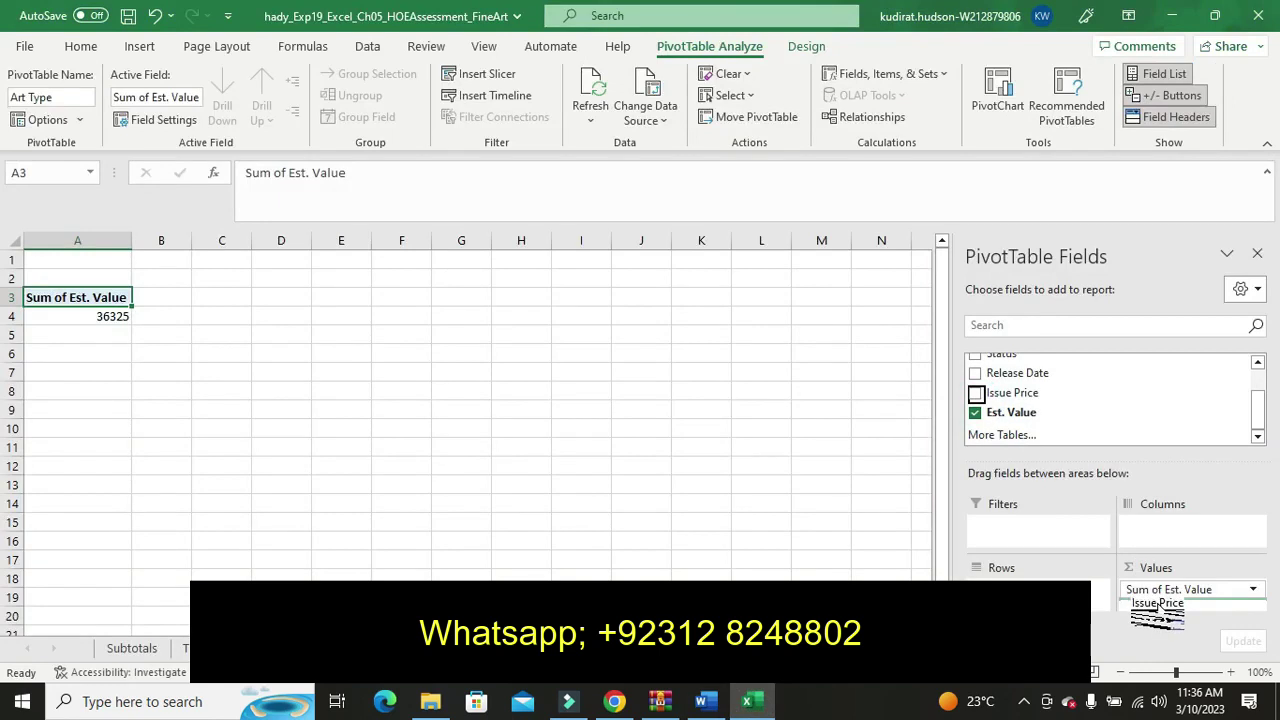
pyautogui.moveTo(1158, 606); pyautogui.dragTo(1158, 608)
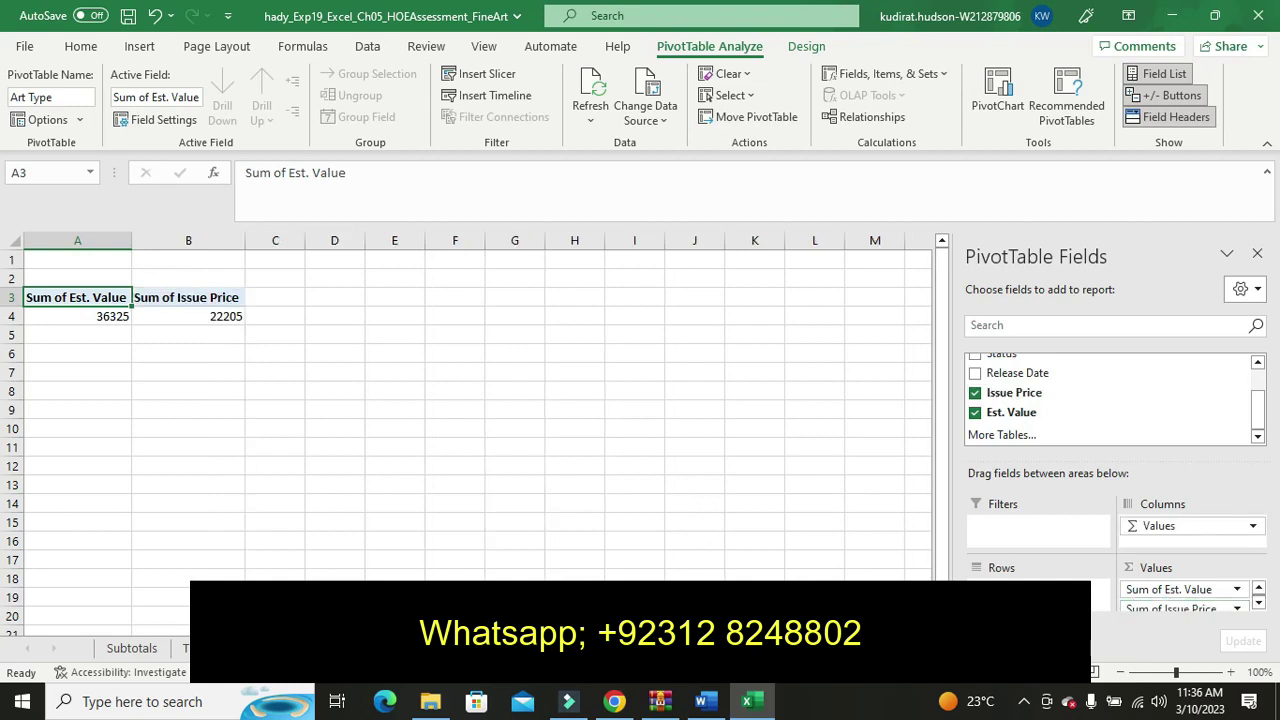
# In the Word instructions, undo step 6's yellow highlight and return to page 1's title and description
pyautogui.click(705, 703)
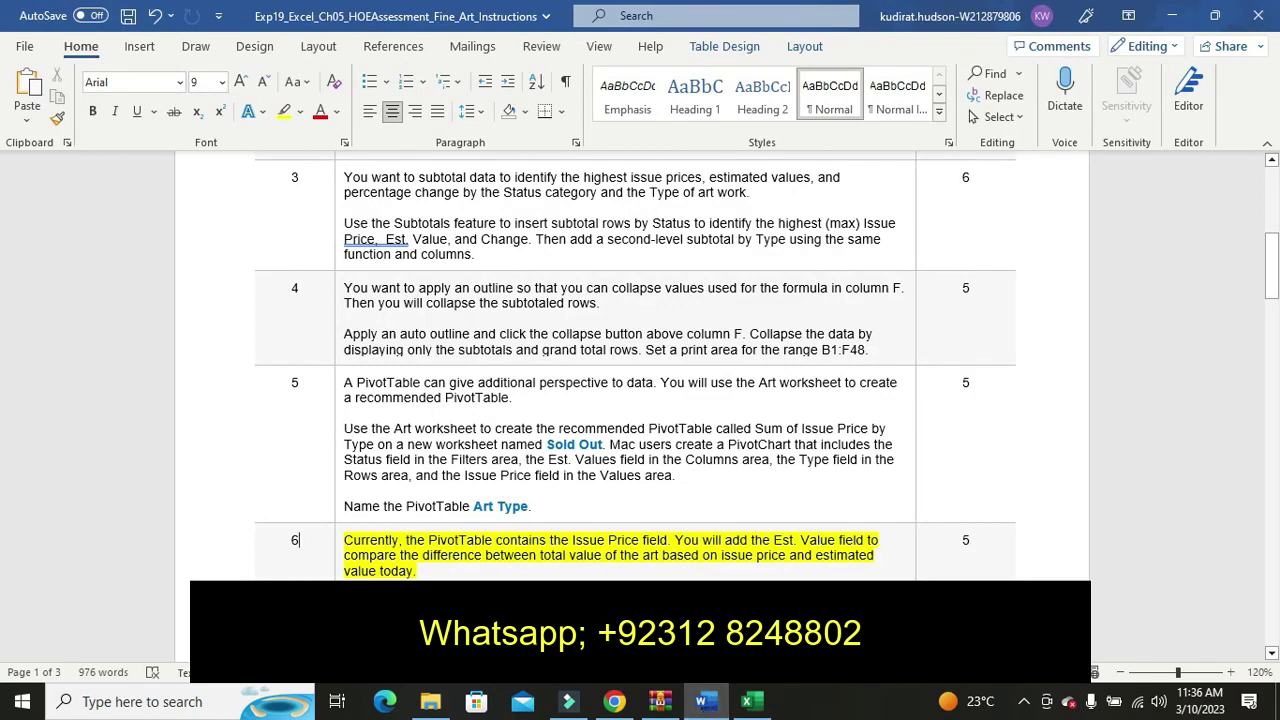
pyautogui.hotkey('ctrl', 'z')
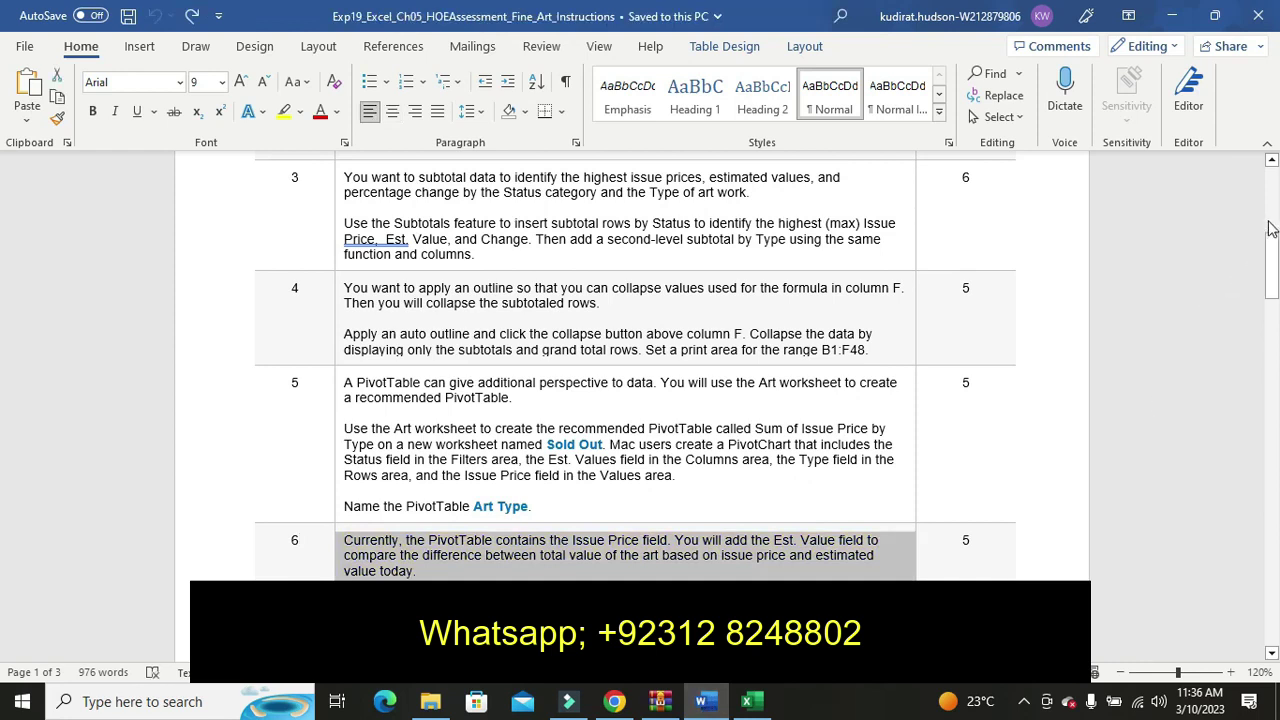
pyautogui.scroll(10, 1271, 228)
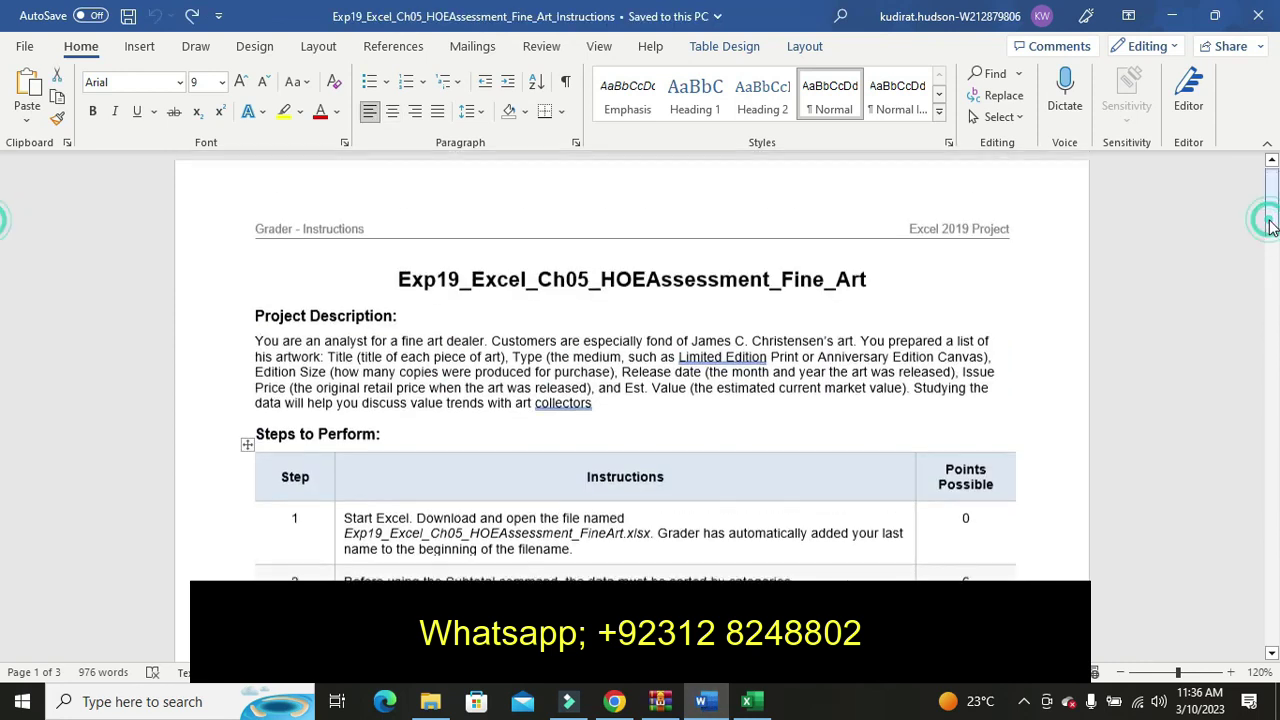